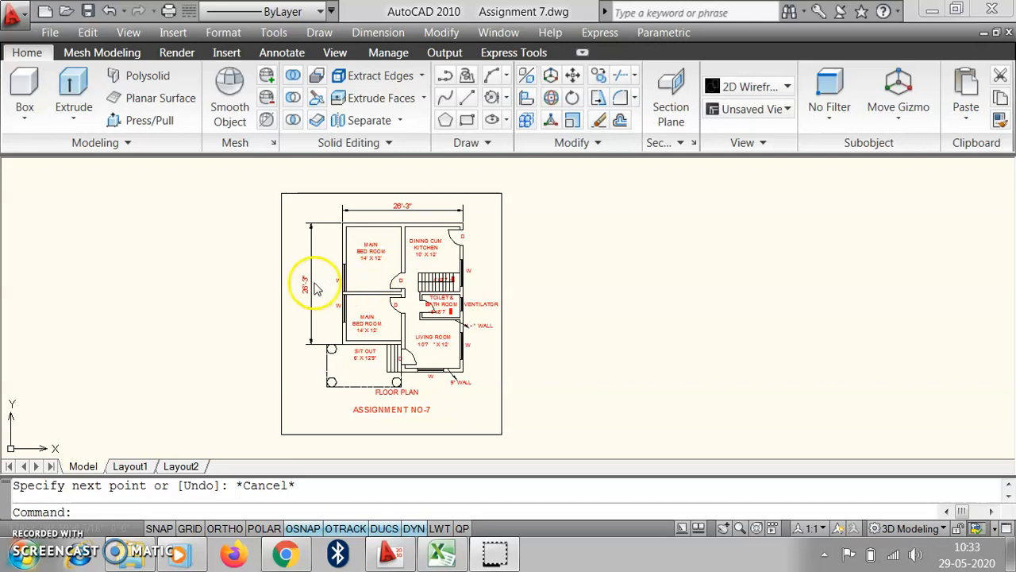
- Move the 4'x8'7 1/2" size text off the staircase to the outside of the plan, below the adjacent W label
scroll(307, 282, up, 5)
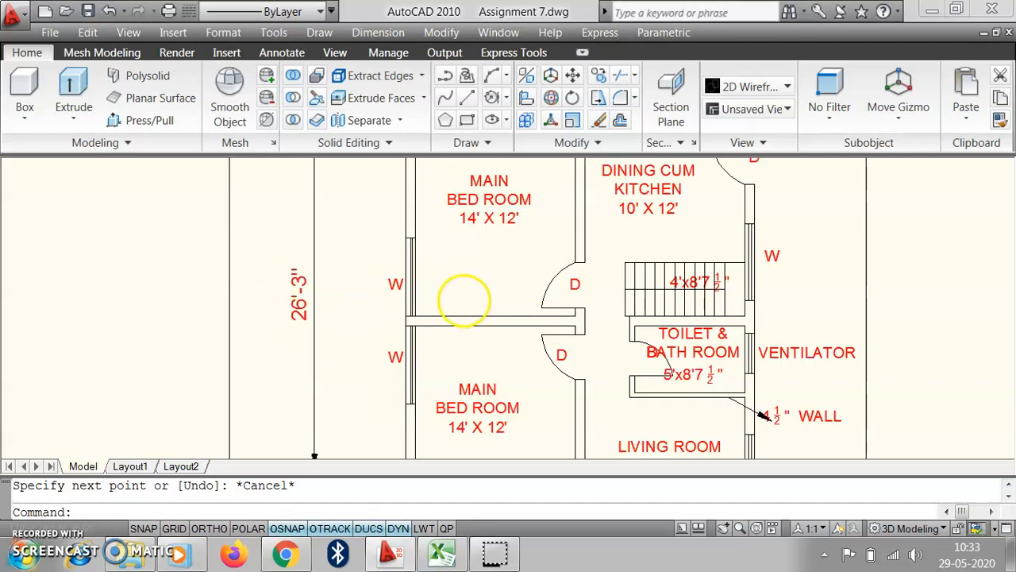
scroll(484, 301, down, 3)
scroll(560, 323, down, 4)
scroll(503, 295, up, 5)
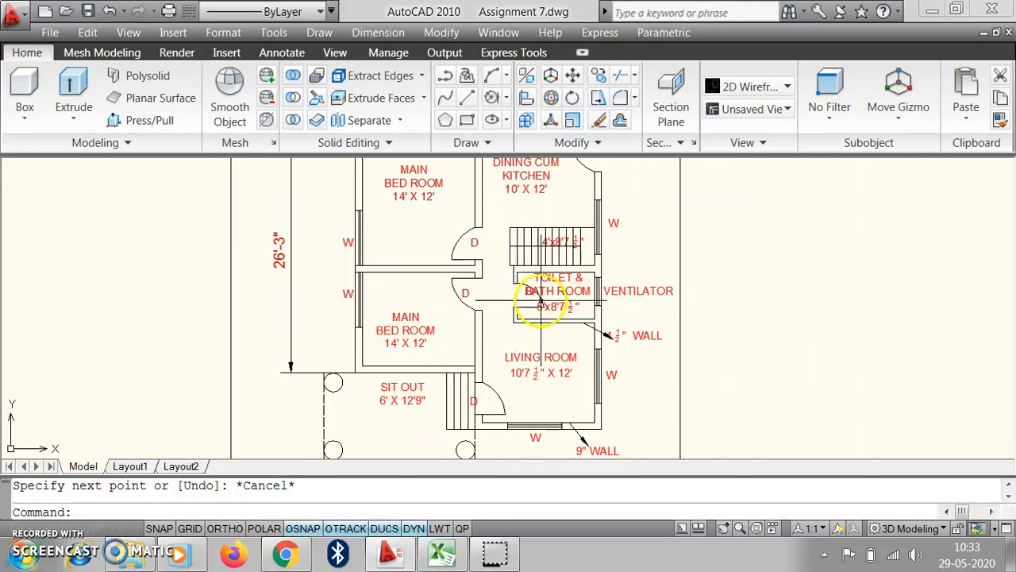
scroll(537, 292, down, 3)
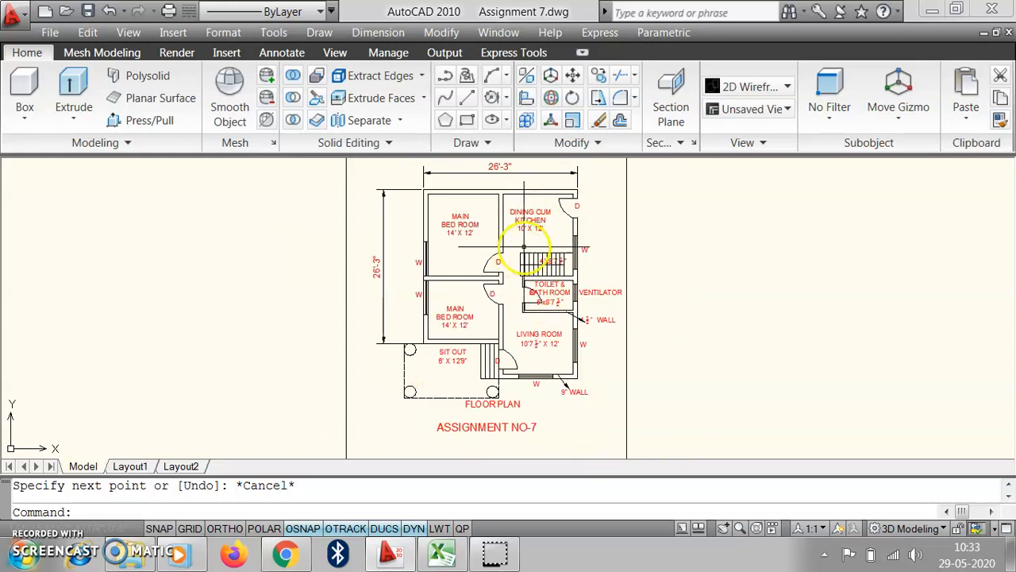
scroll(524, 265, up, 1)
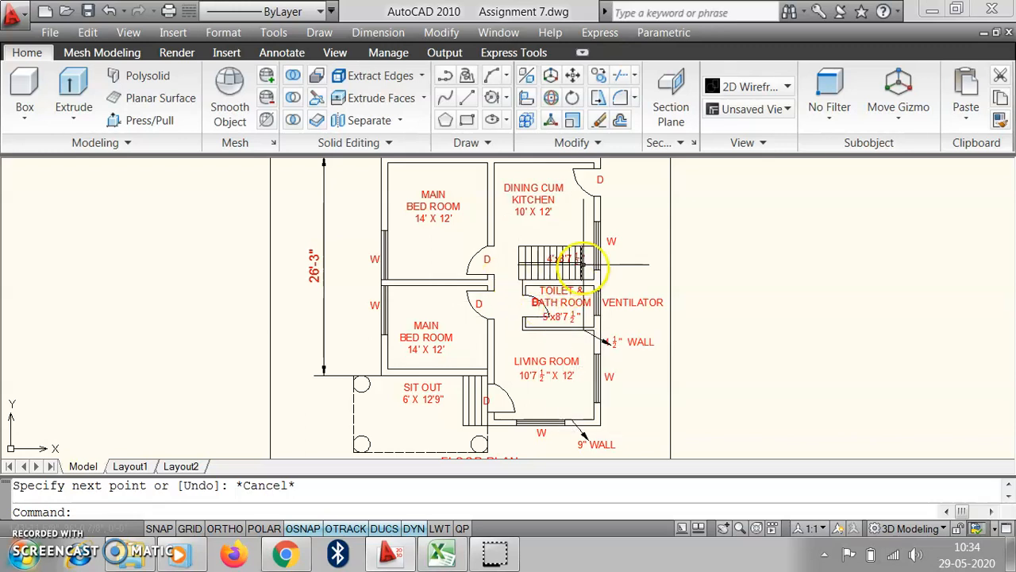
scroll(584, 254, up, 3)
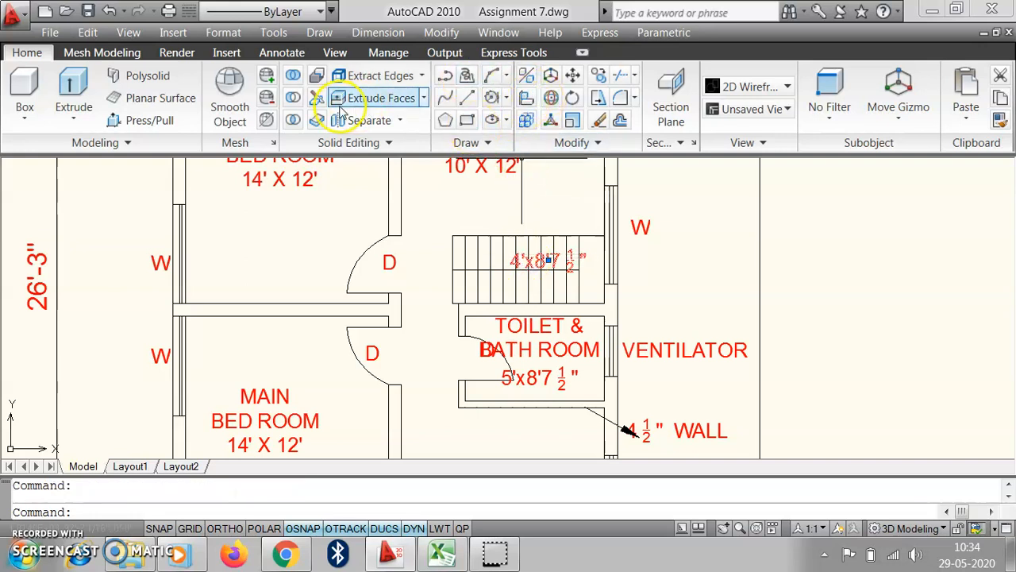
click(572, 76)
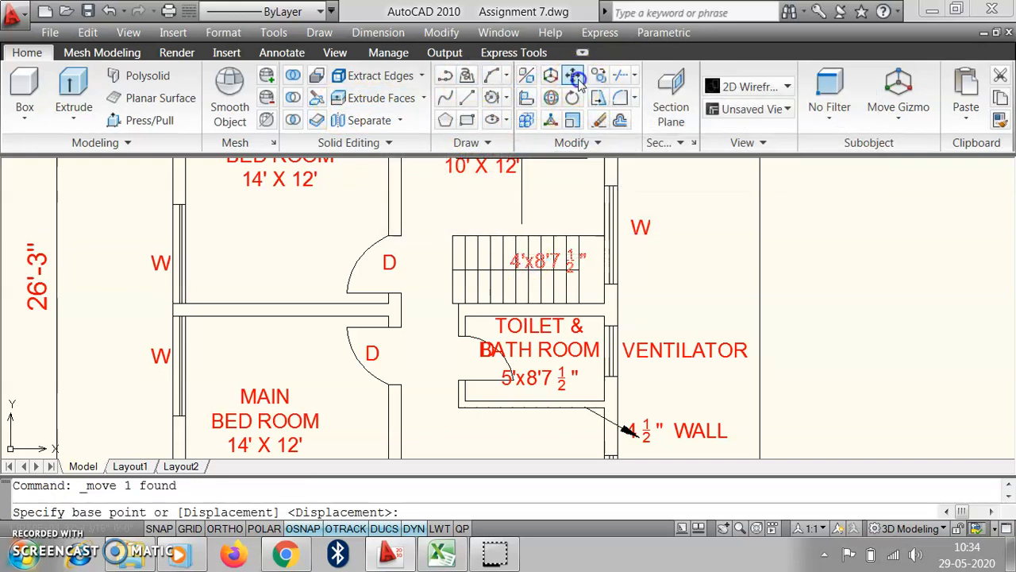
click(527, 262)
click(655, 263)
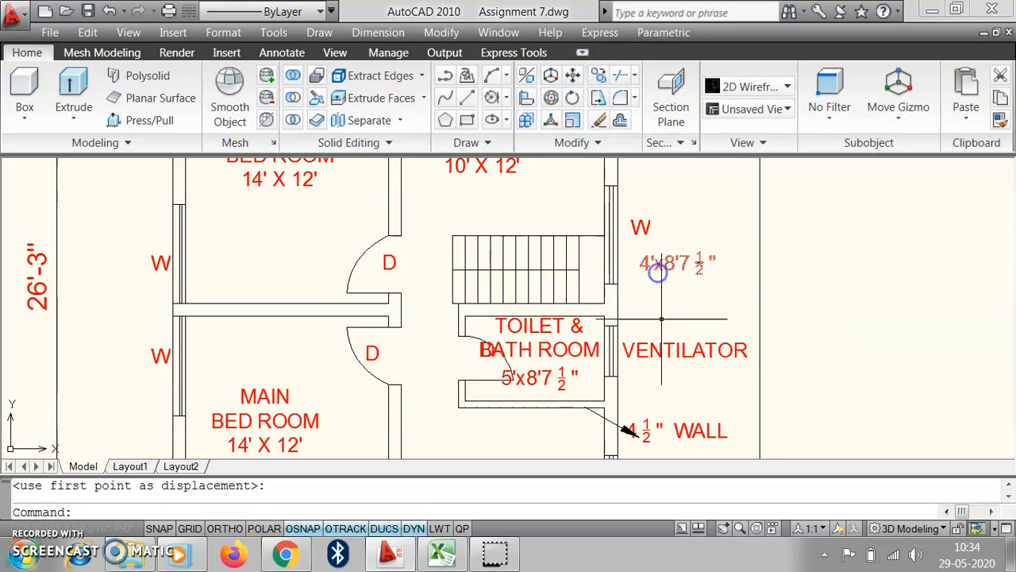
- Move the 4 1/2" WALL leader arrow away from the toilet wall to outside the plan
scroll(553, 309, down, 2)
scroll(553, 309, up, 3)
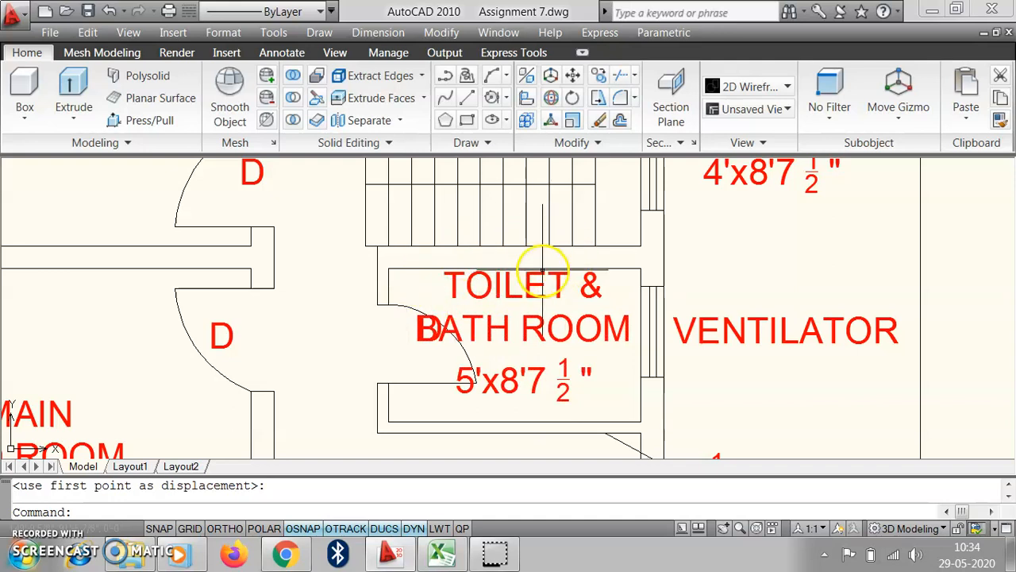
scroll(542, 271, down, 3)
scroll(603, 408, up, 3)
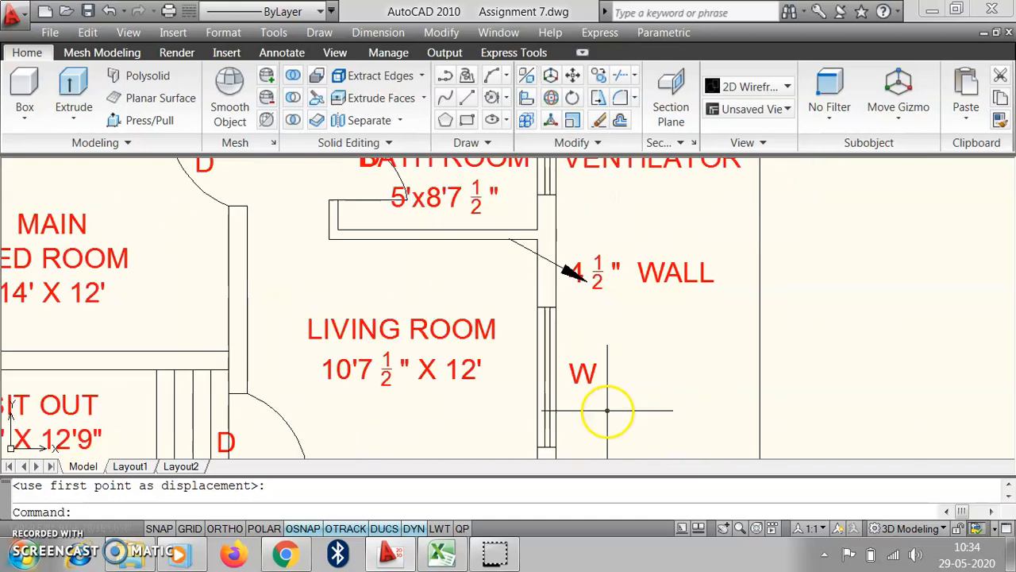
click(545, 256)
click(516, 241)
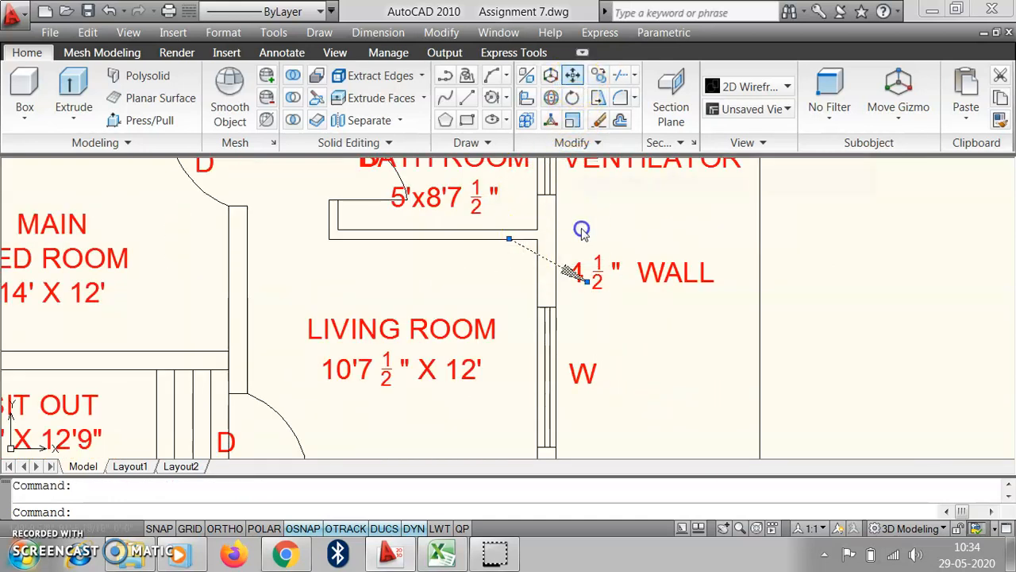
click(566, 285)
click(648, 318)
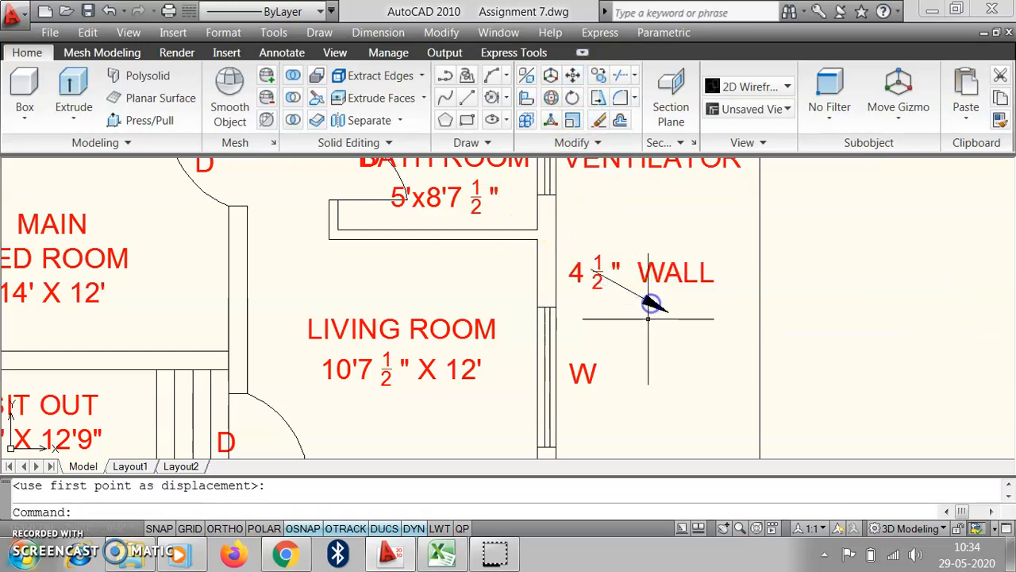
- Move the living room entrance door's D label off the wall to the room side of the door swing
scroll(643, 274, down, 3)
scroll(434, 397, up, 4)
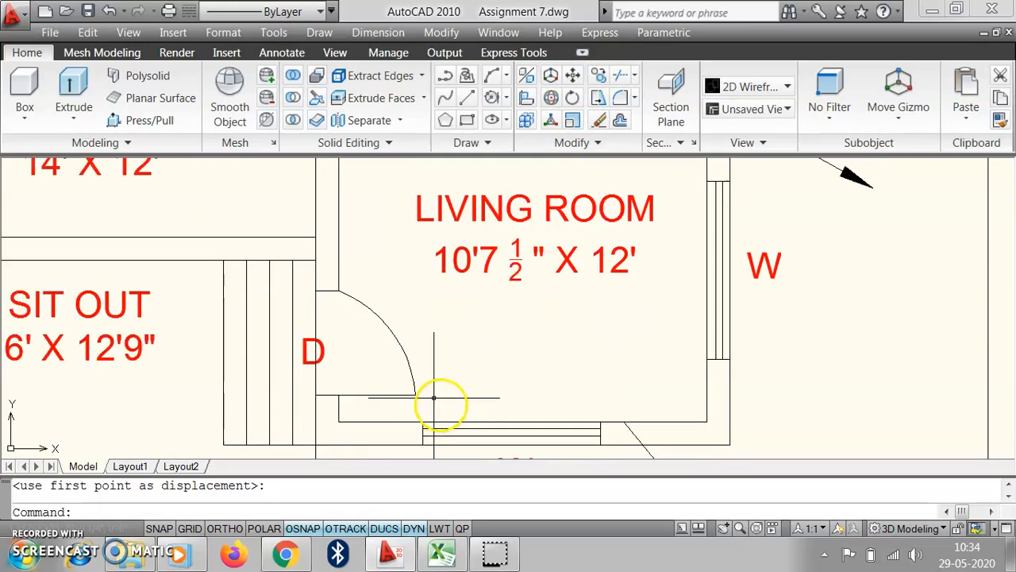
click(318, 351)
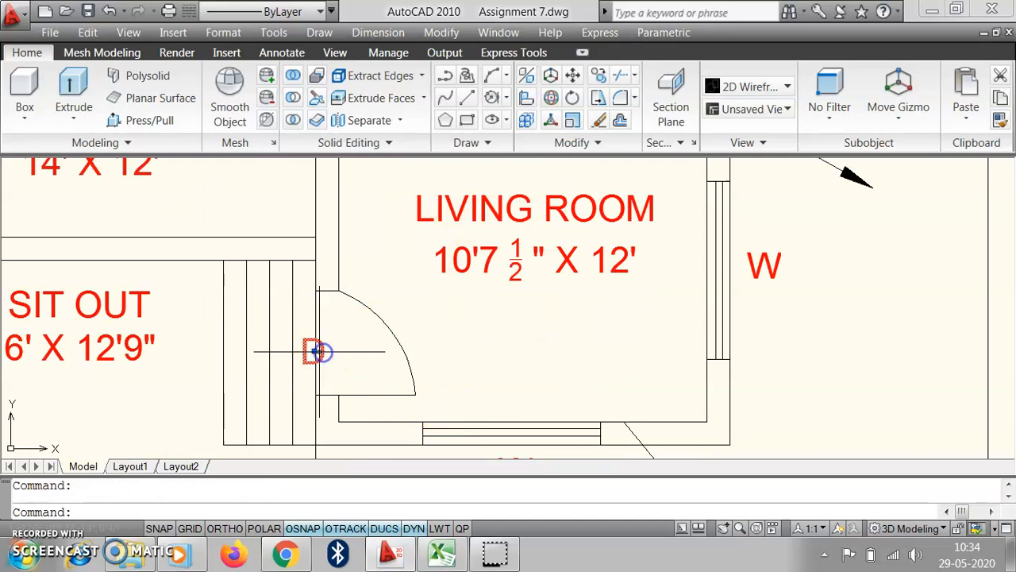
click(565, 97)
click(312, 351)
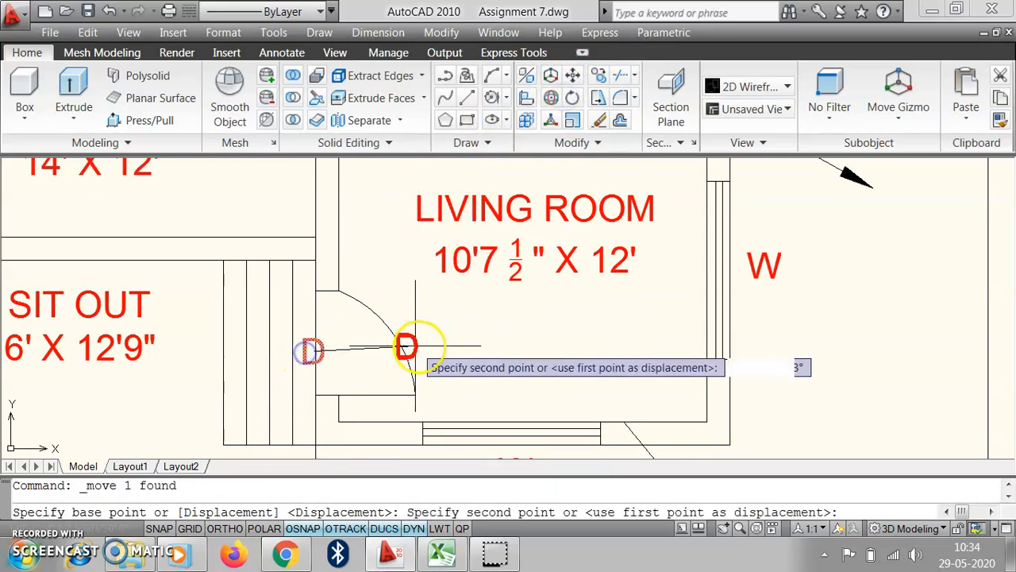
click(405, 347)
- Move the 9" WALL leader arrow clear of the living room's front wall, outside the plan
scroll(429, 333, down, 5)
scroll(492, 270, up, 3)
scroll(508, 285, down, 1)
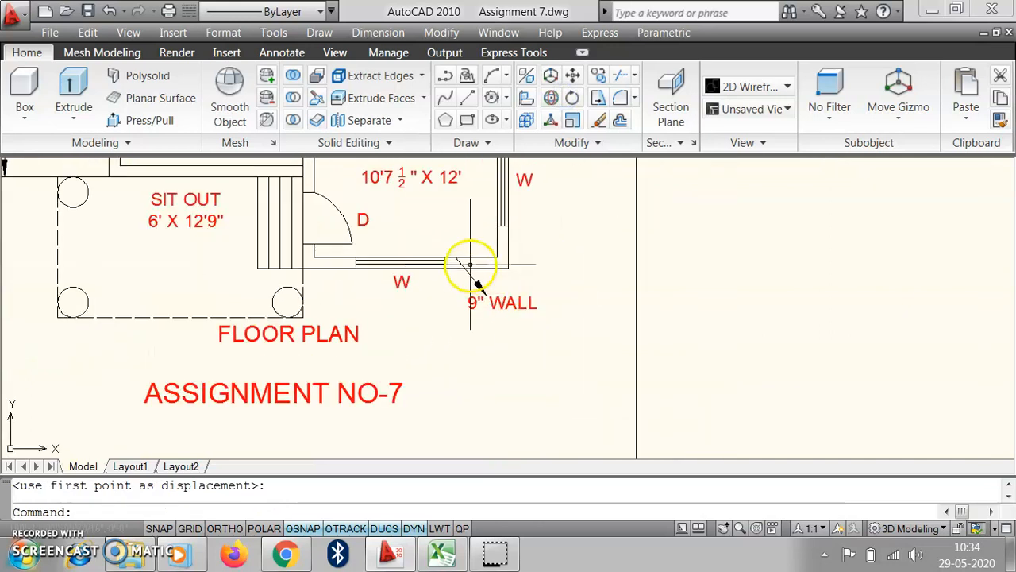
scroll(477, 269, up, 2)
click(523, 298)
click(474, 295)
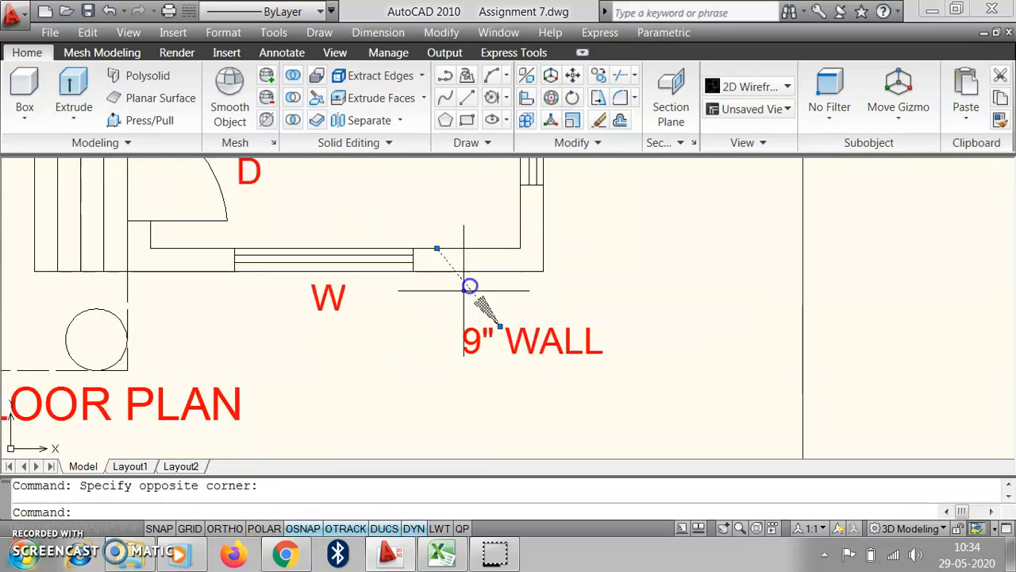
click(572, 76)
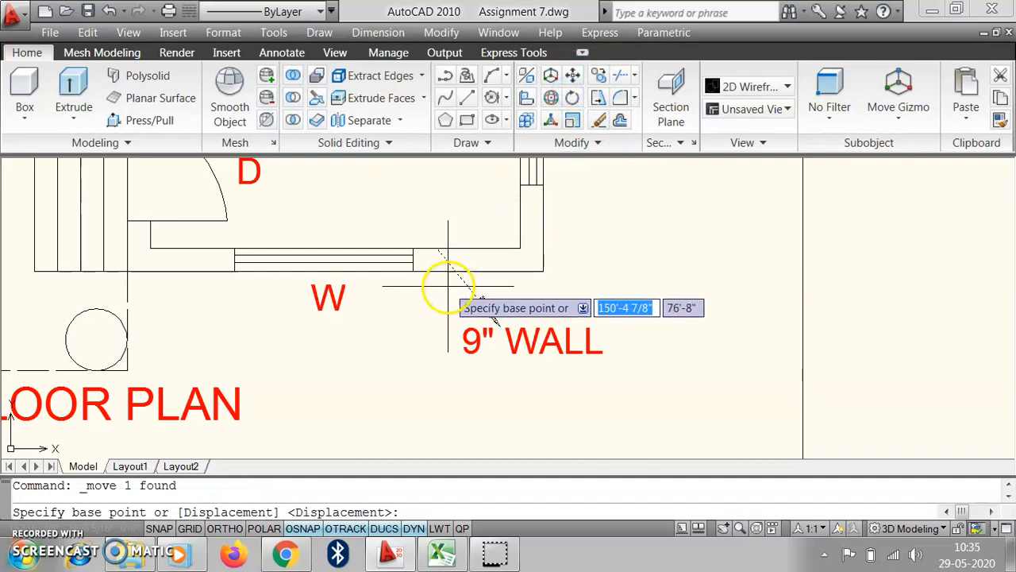
click(448, 281)
click(479, 353)
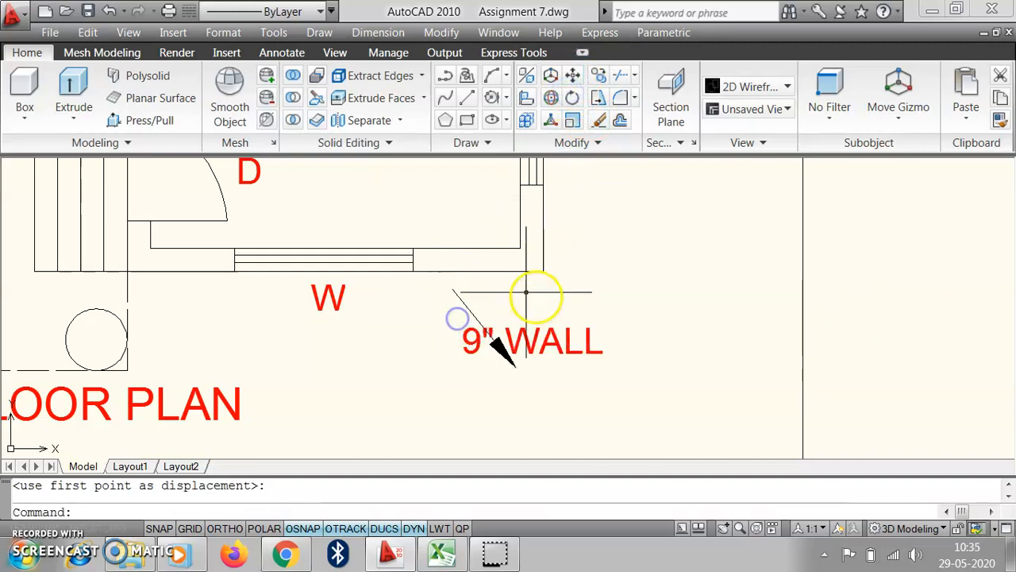
- Erase the two inner pane lines of the window in the living room's front wall
scroll(375, 307, down, 4)
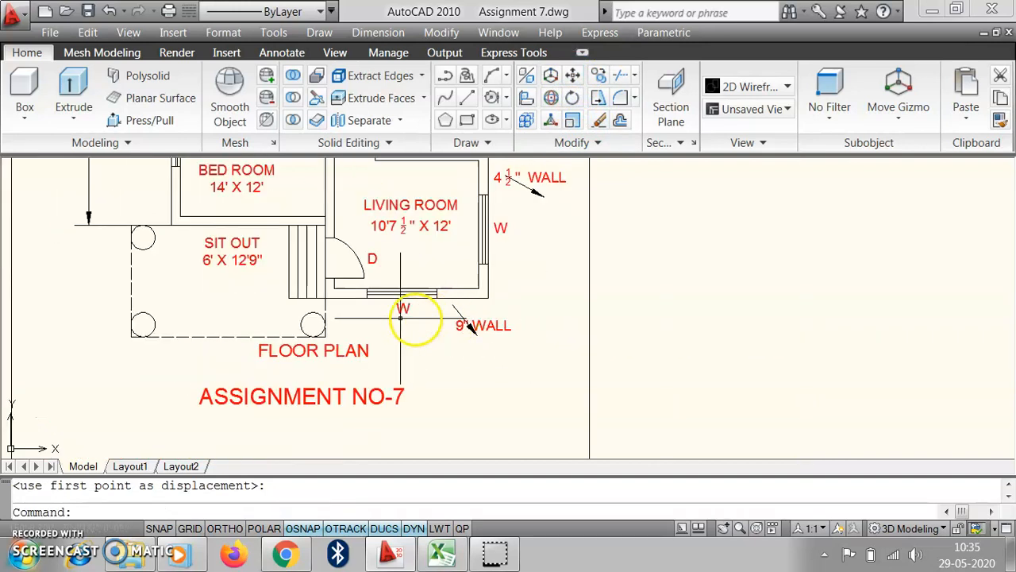
scroll(389, 338, down, 2)
scroll(291, 182, up, 3)
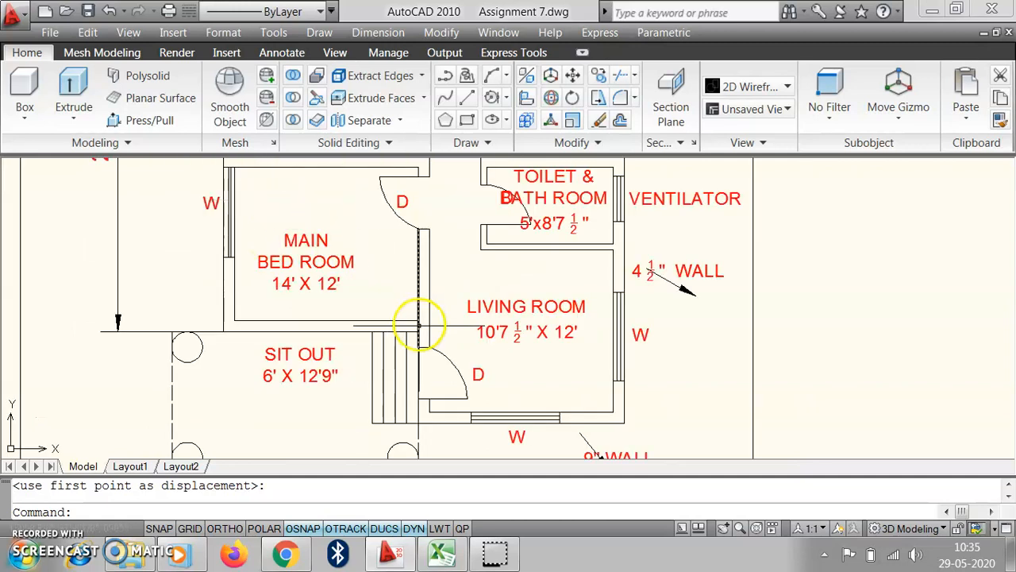
scroll(537, 423, up, 3)
scroll(482, 340, up, 1)
scroll(481, 302, down, 2)
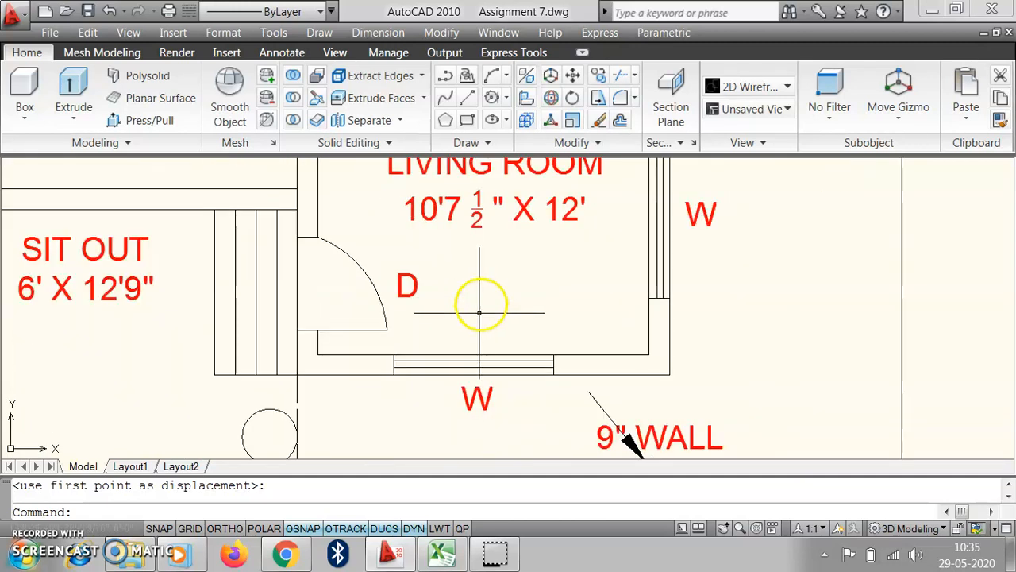
scroll(469, 363, up, 2)
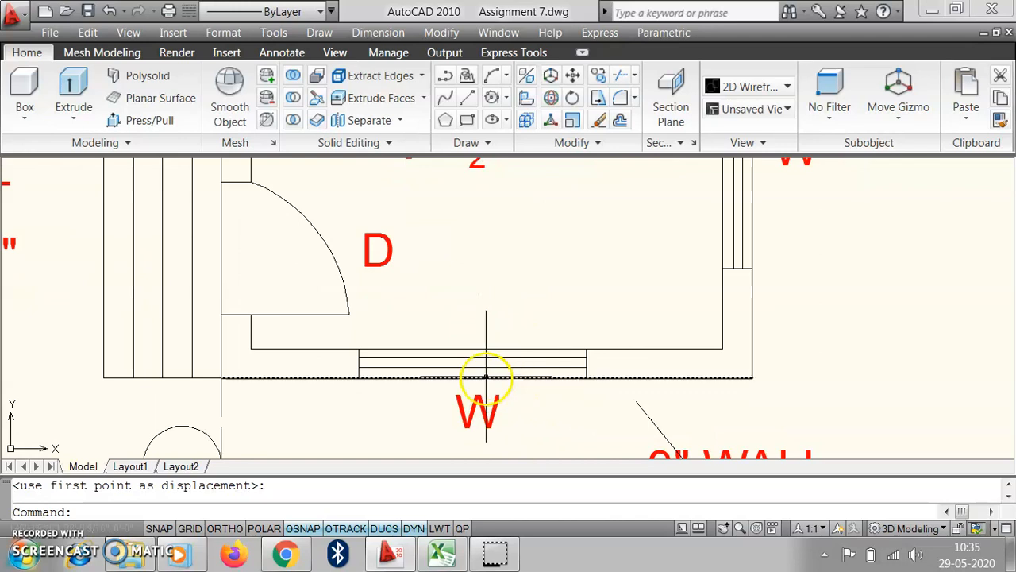
scroll(509, 373, up, 3)
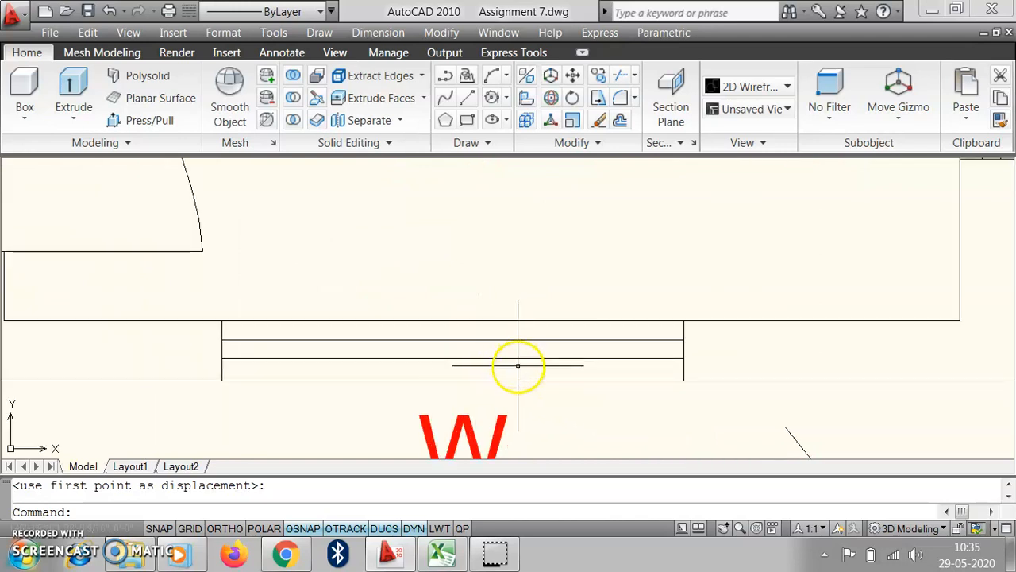
click(558, 365)
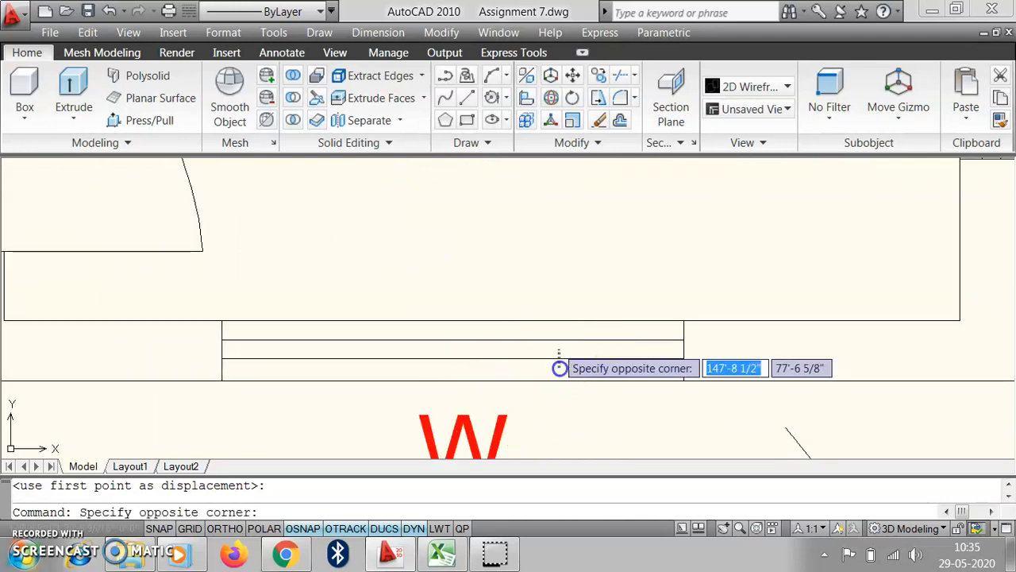
click(557, 335)
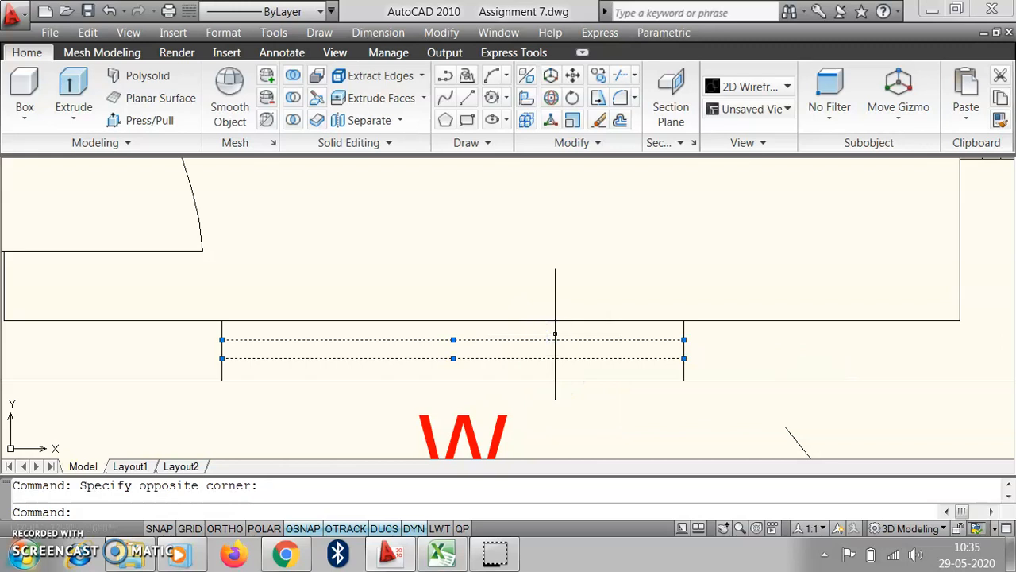
key(Delete)
- Erase the two inner pane lines of the window in the living room's outer side wall
scroll(397, 383, down, 3)
scroll(603, 304, down, 2)
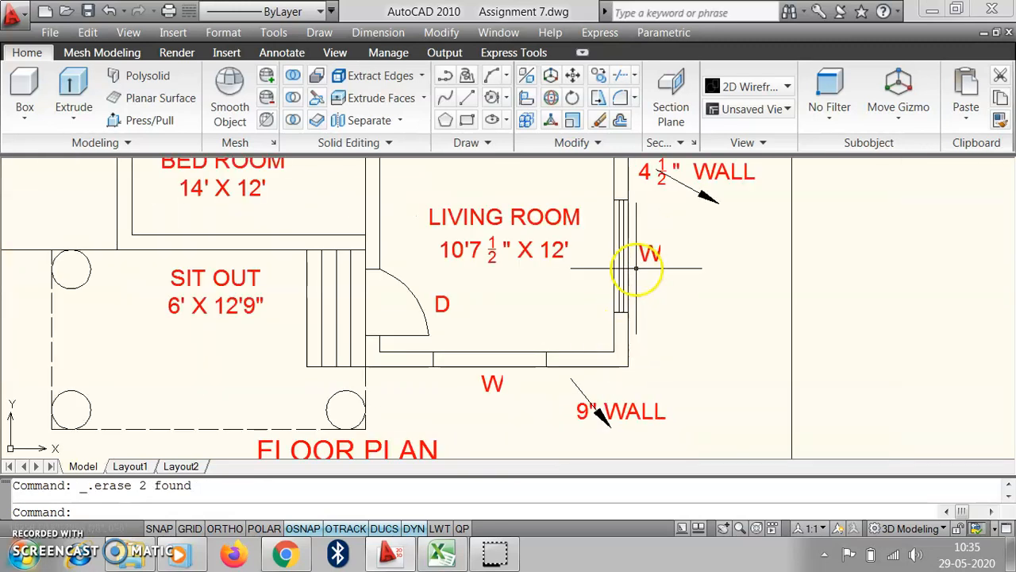
scroll(620, 274, up, 3)
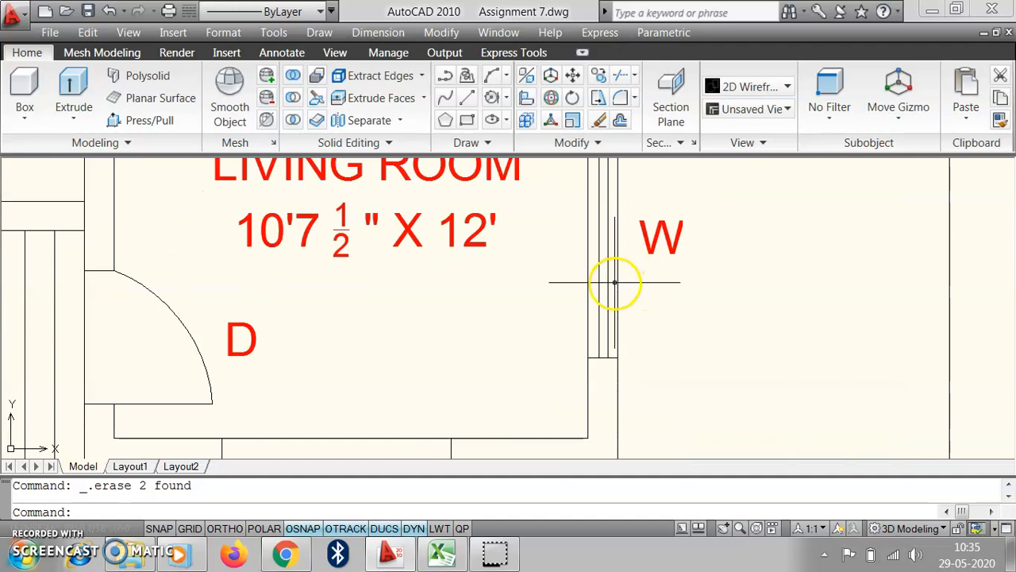
click(615, 282)
click(597, 282)
key(Delete)
- Erase the two inner lines of the toilet and bath room ventilator
scroll(617, 415, down, 2)
scroll(617, 411, down, 3)
scroll(609, 278, up, 5)
click(613, 300)
click(596, 367)
key(Delete)
- Erase the two inner pane lines of the dining cum kitchen window beside the staircase
scroll(594, 414, down, 4)
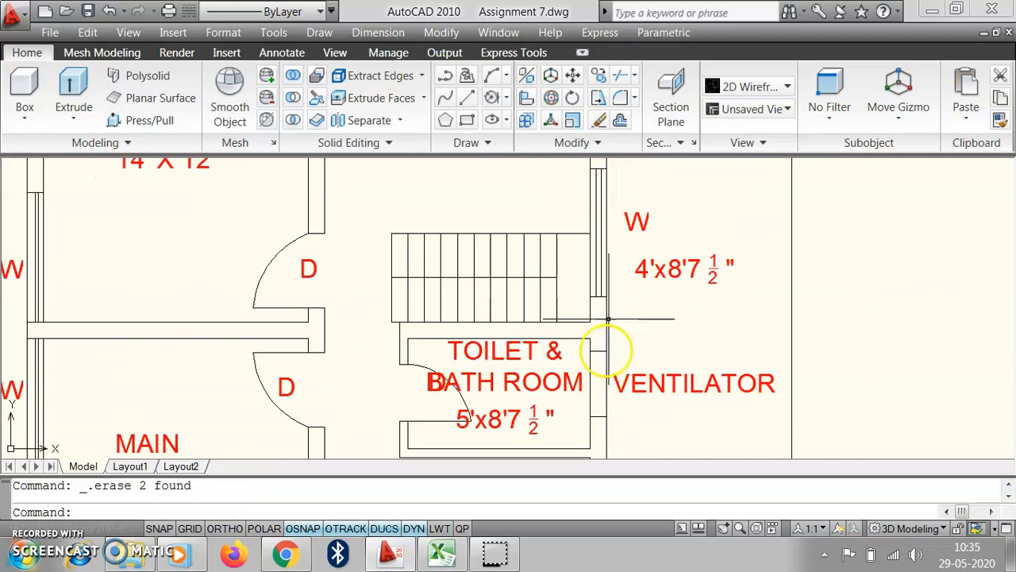
scroll(592, 248, up, 3)
click(611, 269)
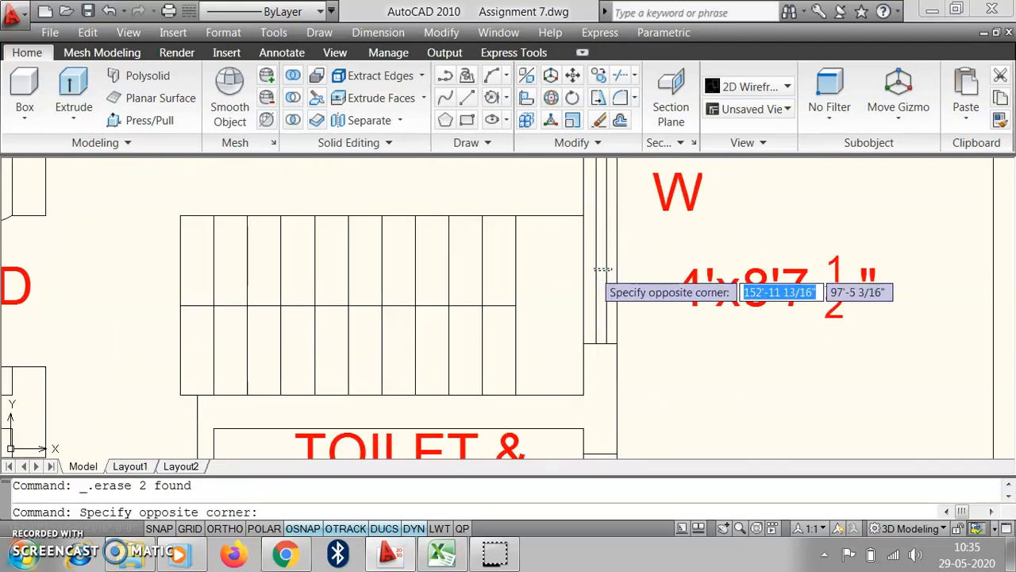
click(596, 327)
- Erase the two inner pane lines of the window in the upper main bedroom's outer wall
scroll(597, 415, down, 4)
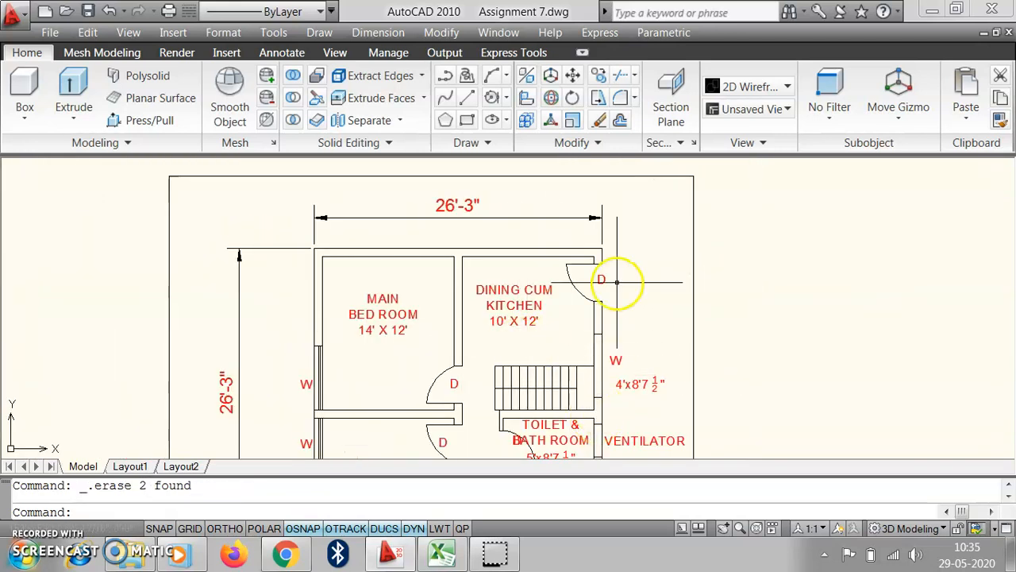
scroll(524, 326, down, 3)
scroll(441, 374, up, 5)
scroll(438, 374, up, 4)
click(350, 279)
click(329, 272)
key(Delete)
- Erase the two inner pane lines of the window in the lower main bedroom's outer wall
scroll(510, 227, down, 3)
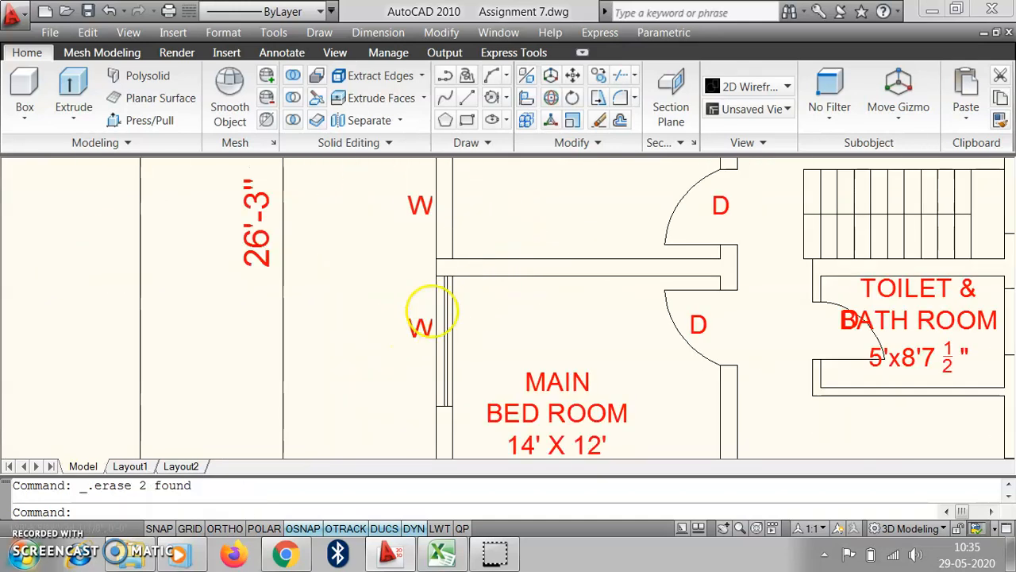
scroll(431, 311, up, 4)
click(474, 290)
click(449, 288)
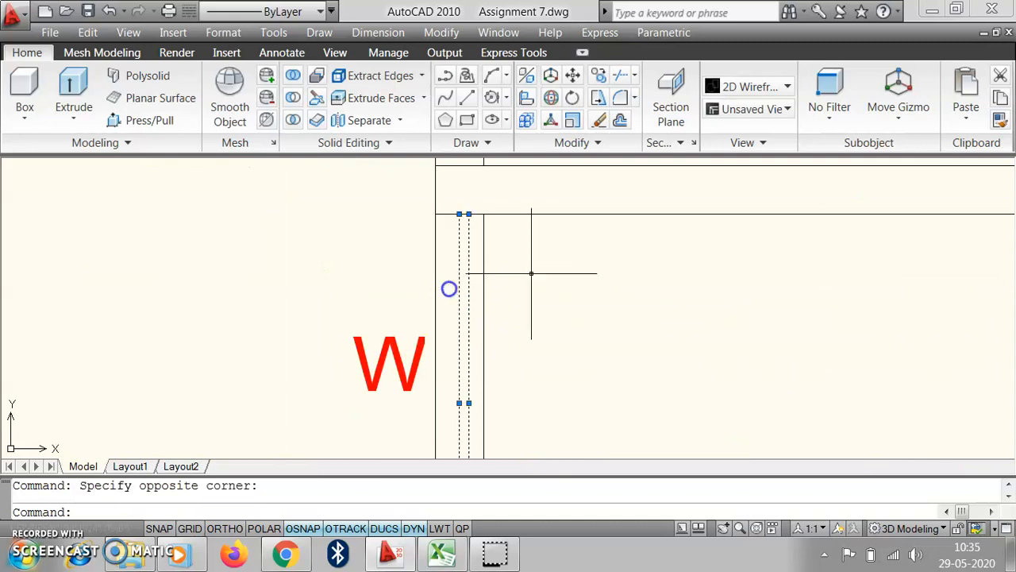
key(Delete)
scroll(544, 283, down, 4)
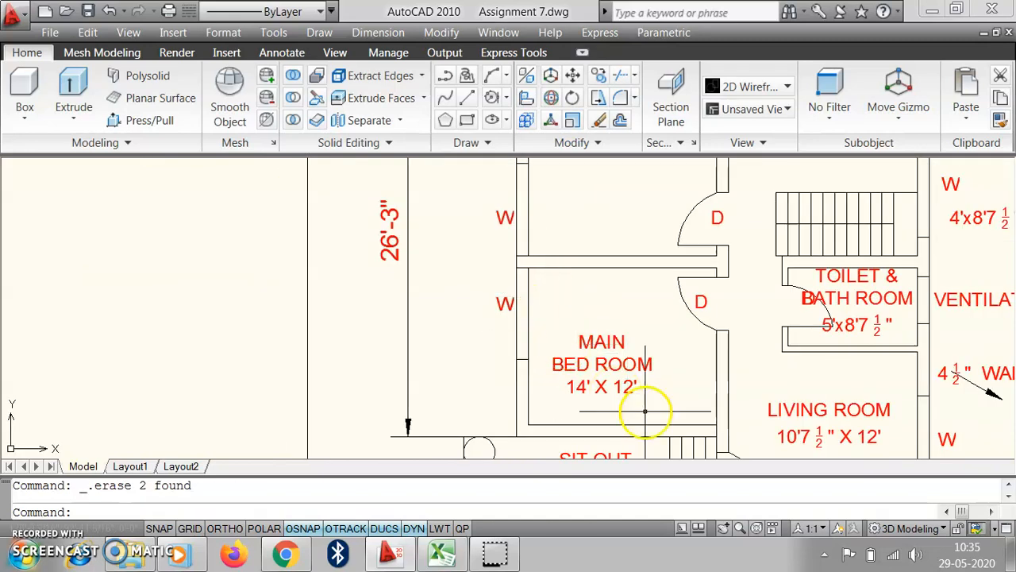
scroll(635, 357, down, 5)
scroll(651, 318, up, 3)
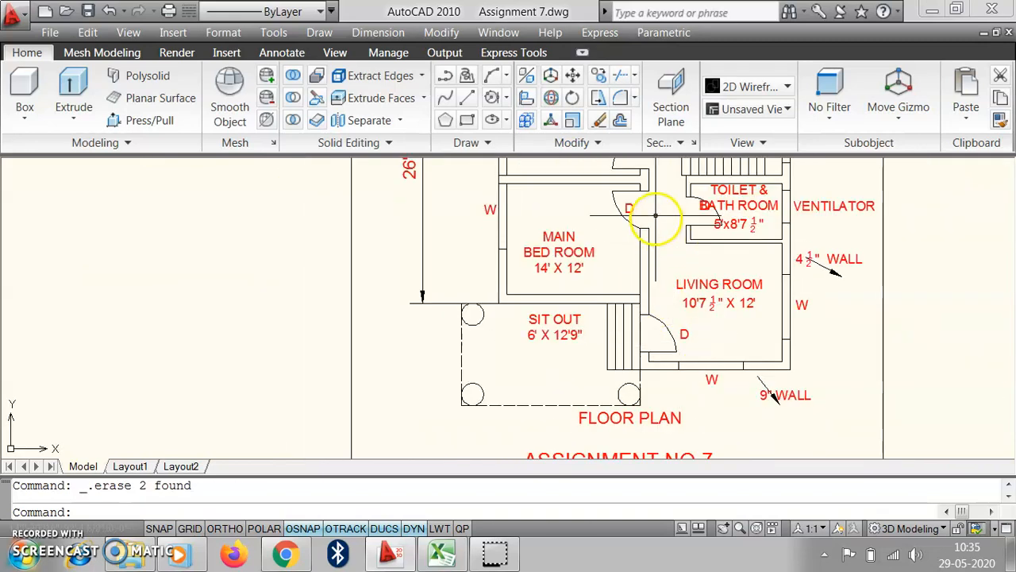
scroll(608, 162, up, 2)
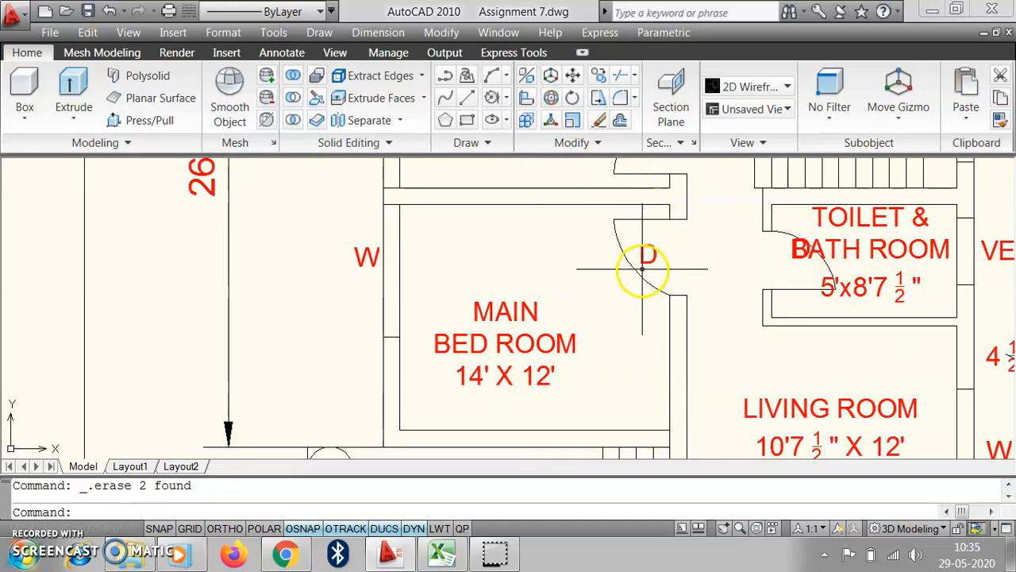
- Erase the door leaf and swing arc of the lower main bedroom's door
click(656, 227)
click(628, 213)
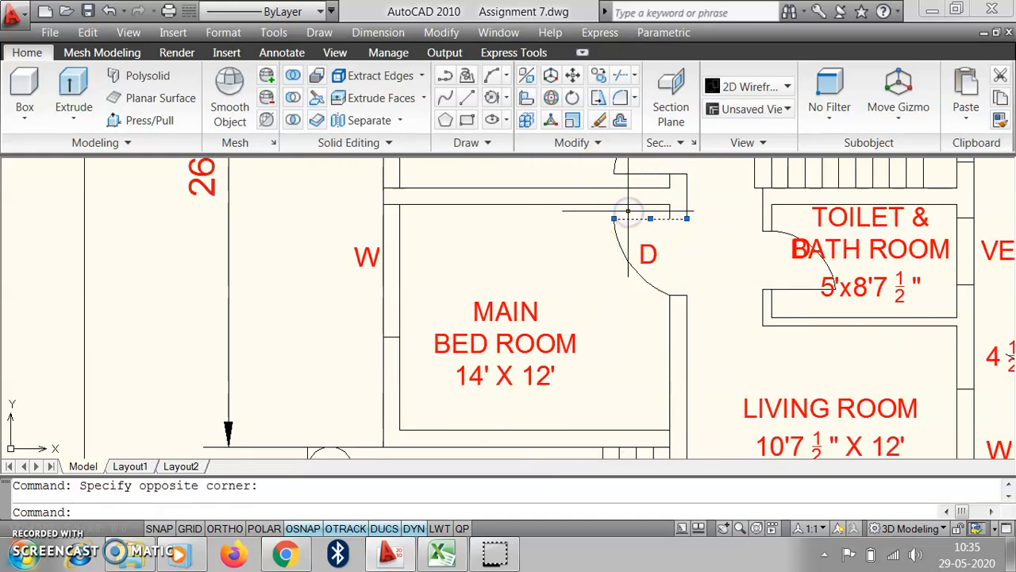
key(Delete)
click(628, 235)
click(606, 233)
key(Delete)
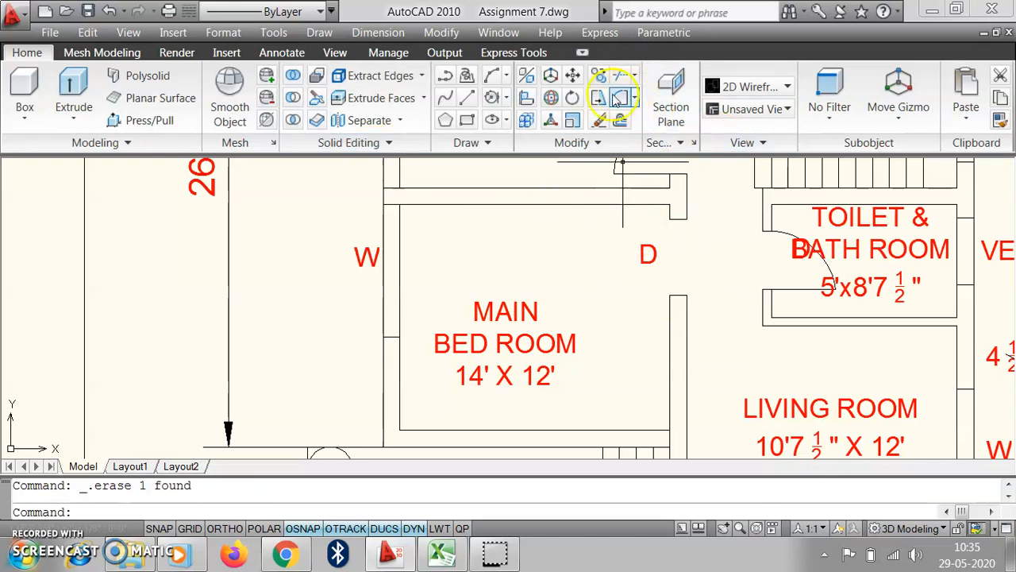
- Draw two lines across the lower main bedroom's door opening, joining the wall ends along both wall faces
click(468, 98)
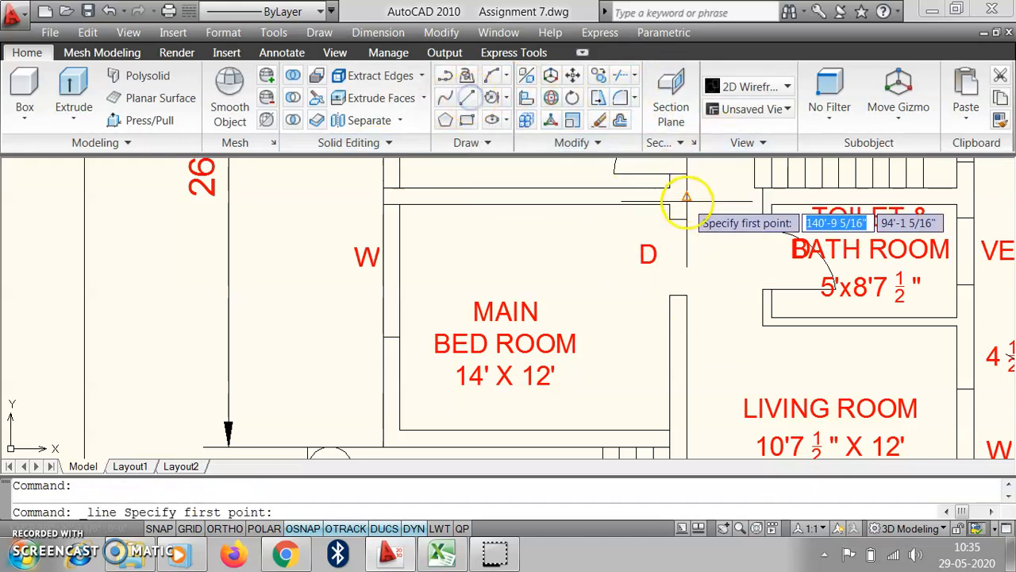
click(687, 218)
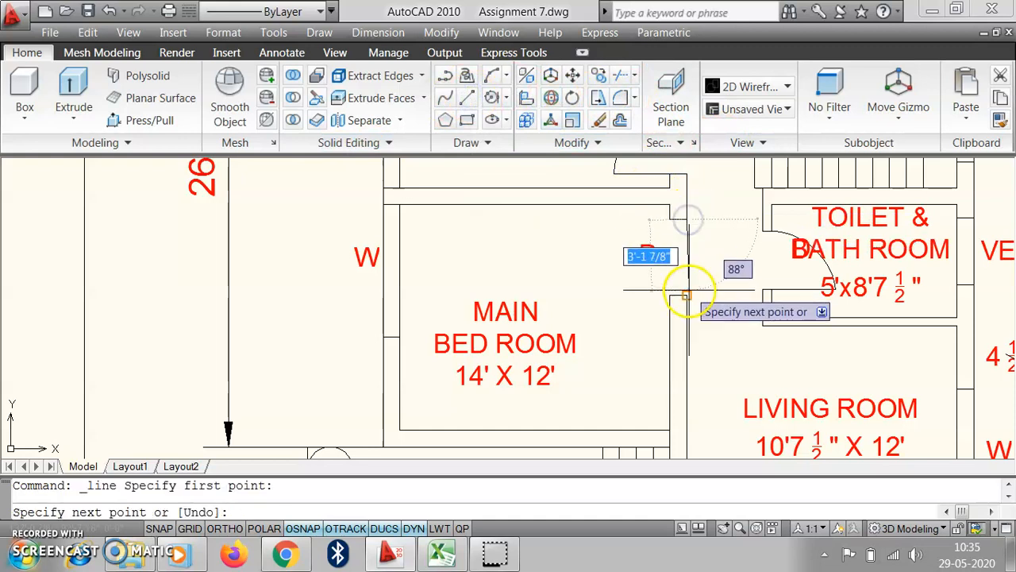
click(687, 290)
right_click(680, 265)
right_click(658, 220)
click(671, 218)
click(671, 291)
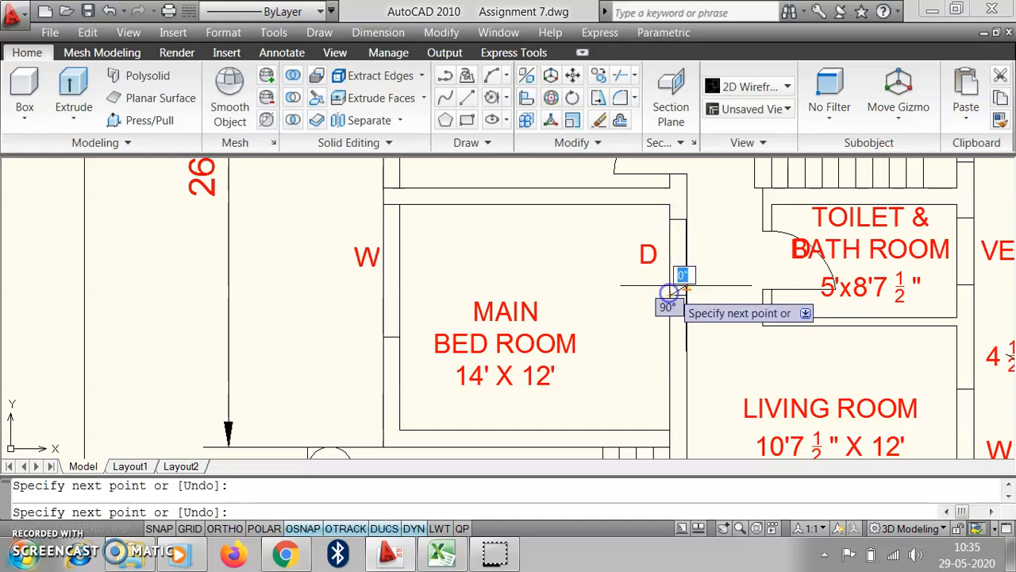
right_click(672, 291)
- Erase the door leaf and swing arc of the living room door beside the sit-out steps
scroll(730, 383, down, 3)
scroll(755, 468, up, 4)
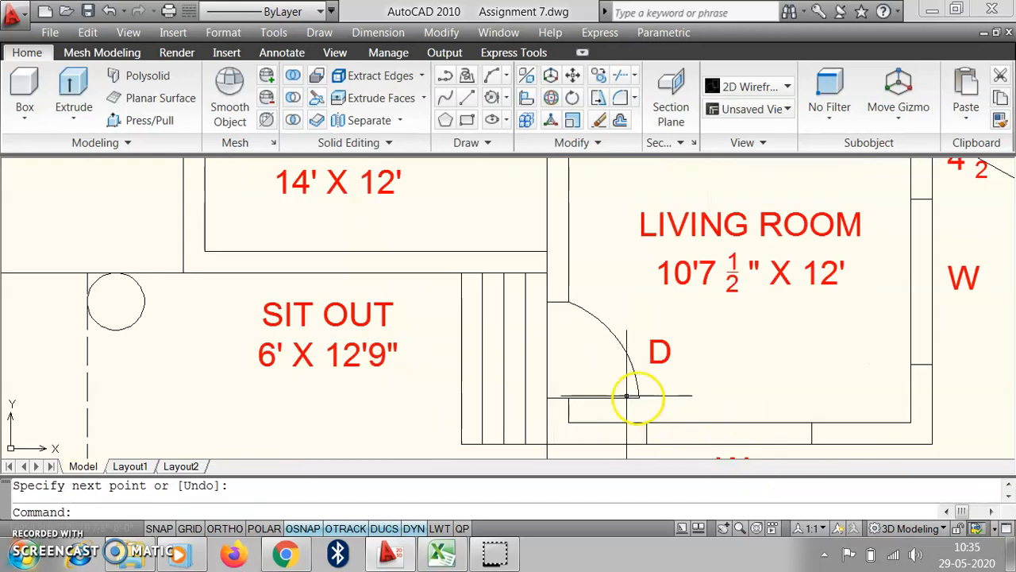
click(619, 400)
click(618, 404)
key(Delete)
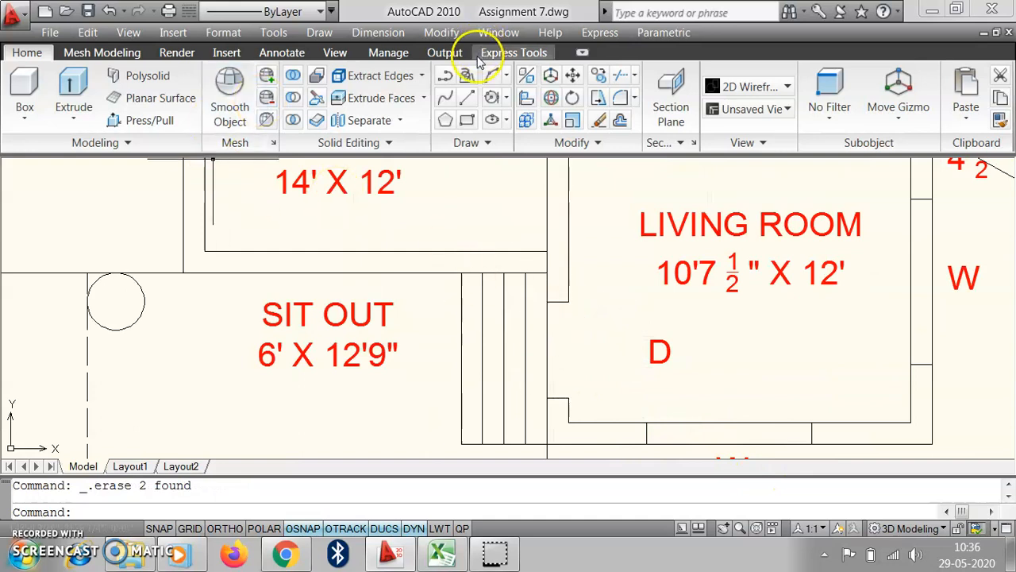
- Draw a line across the living room's door opening along the inner wall face
click(466, 98)
click(570, 301)
click(569, 397)
key(Return)
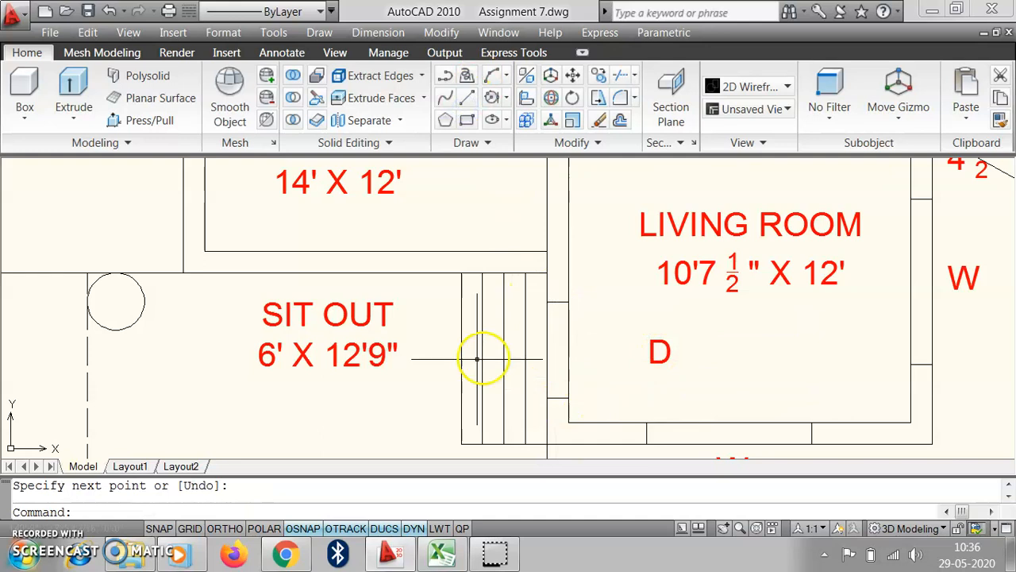
- Erase the door leaf and swing arc of the toilet and bath room door
scroll(539, 392, down, 8)
scroll(528, 233, up, 6)
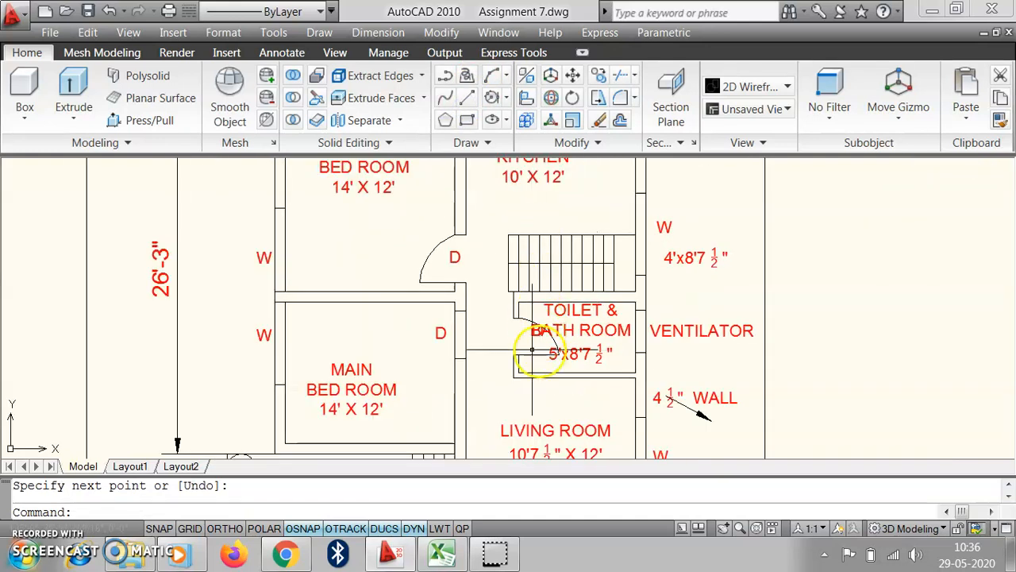
click(528, 351)
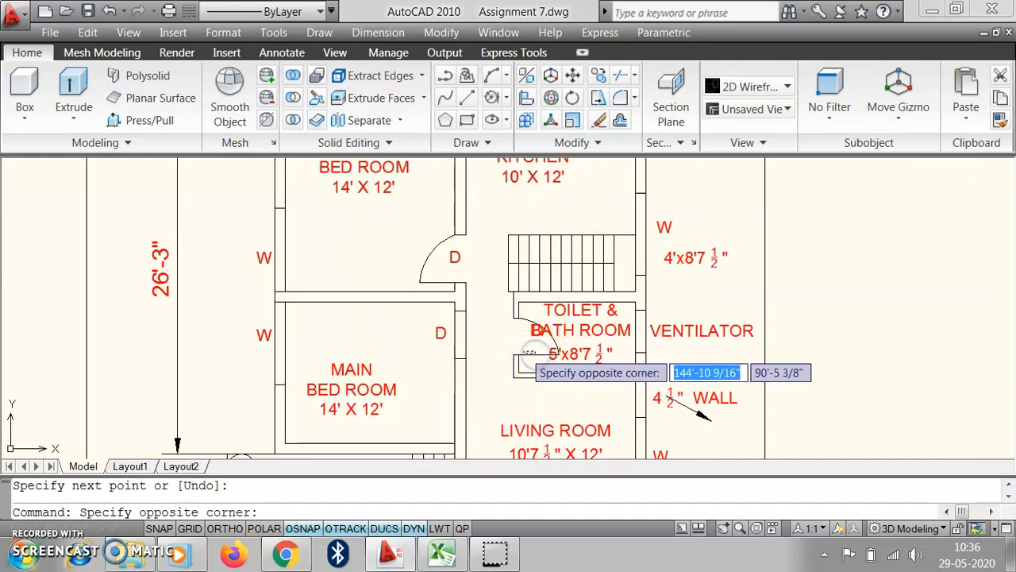
click(527, 356)
click(523, 320)
scroll(523, 326, up, 3)
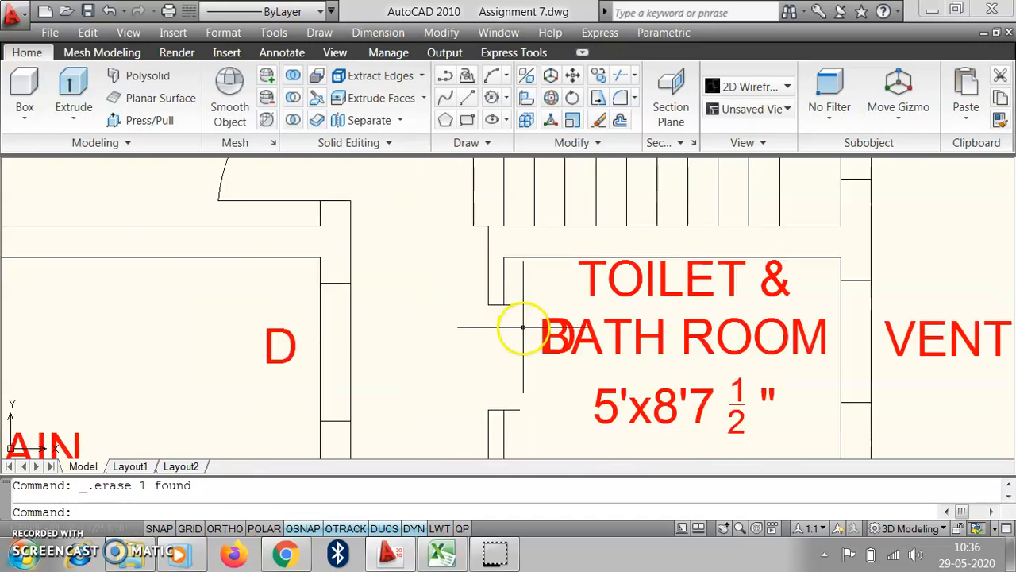
- Shorten both jamb lines of the toilet and bath room door so they end at the inner wall face
click(519, 410)
click(528, 397)
key(Escape)
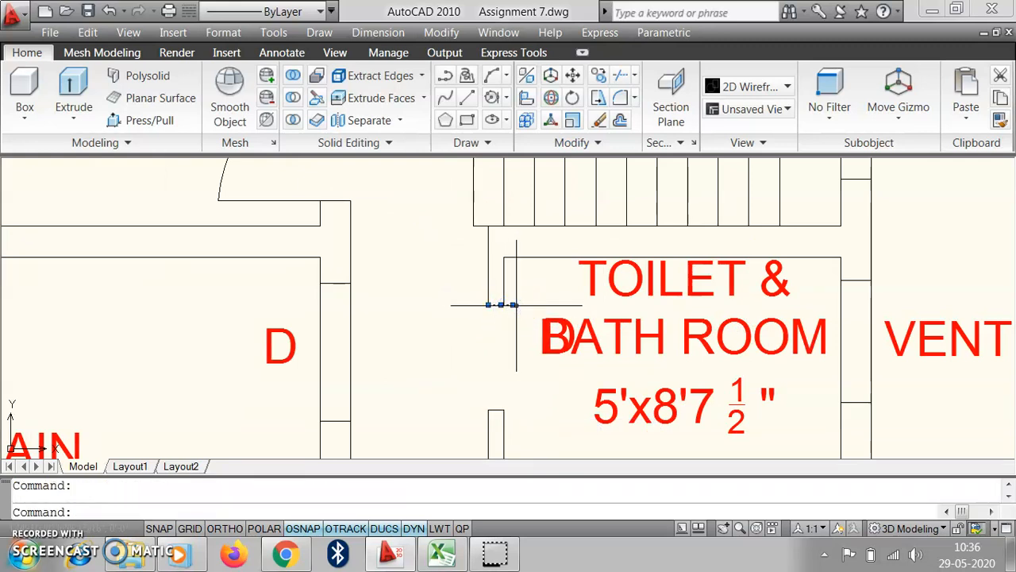
click(513, 304)
key(Escape)
scroll(494, 356, up, 3)
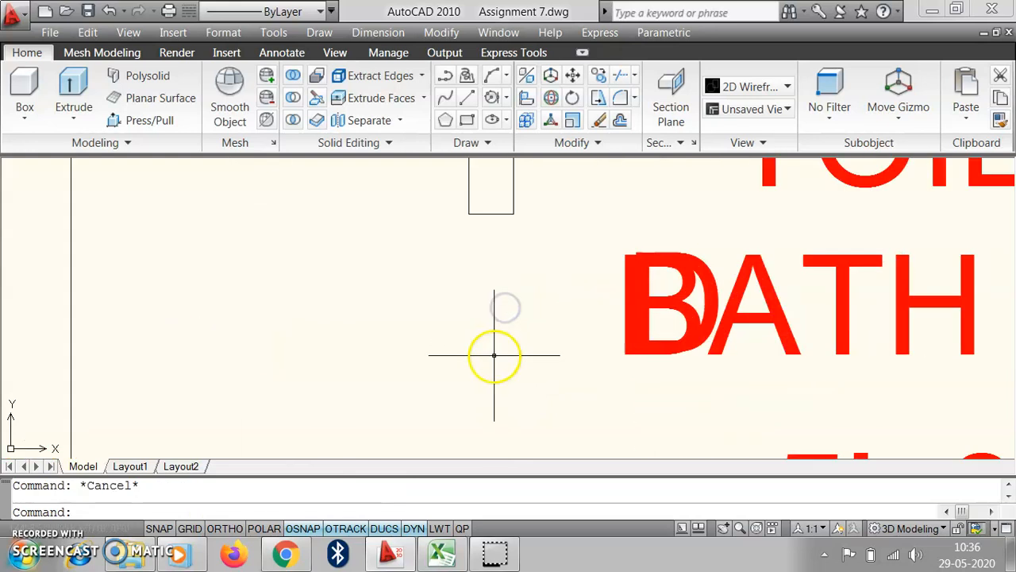
scroll(494, 355, down, 3)
- Draw two lines across the toilet and bath room's door opening, joining the wall ends along both wall faces
click(467, 97)
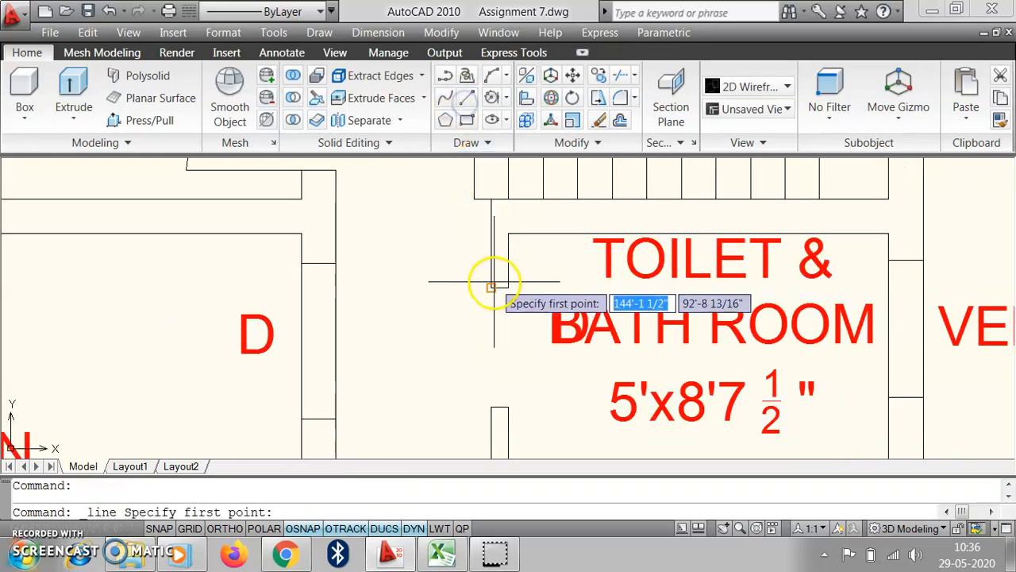
click(493, 286)
click(492, 405)
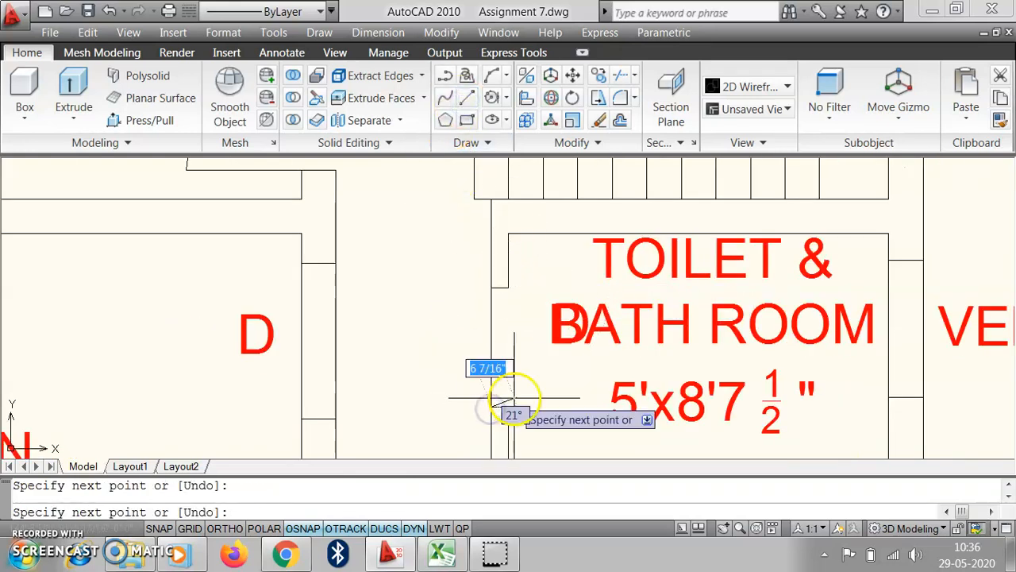
key(Return)
key(Return)
click(508, 291)
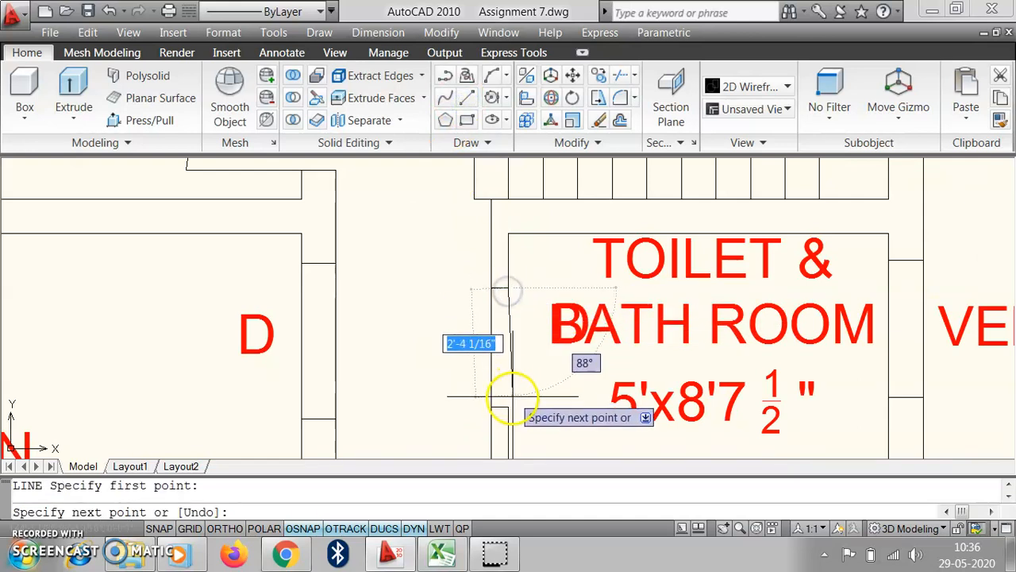
click(508, 407)
key(Return)
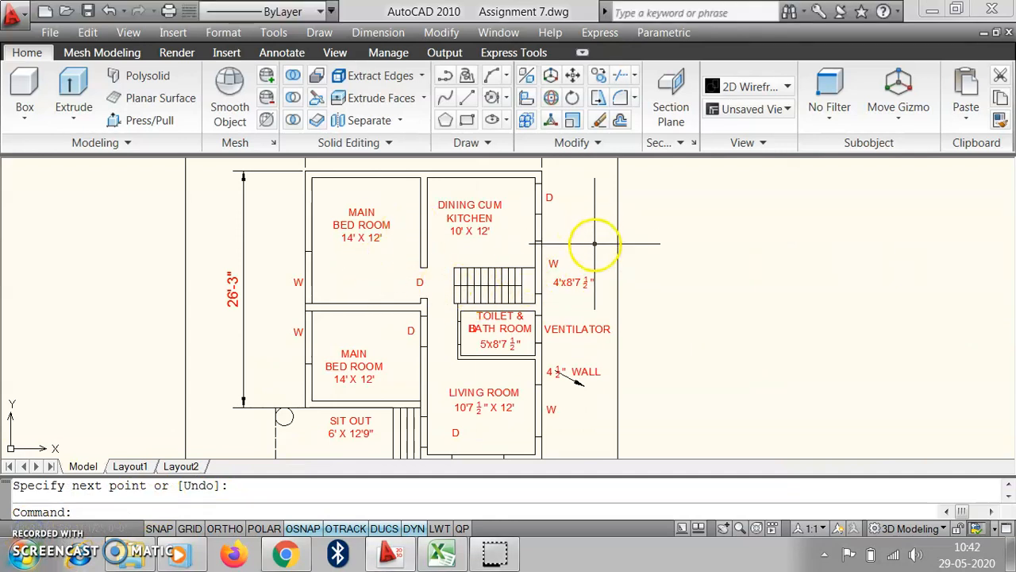
- Copy the floor plan without its border and ASSIGNMENT NO-7 title, placing two copies in a row to the right of the original
scroll(594, 243, down, 6)
scroll(597, 246, up, 4)
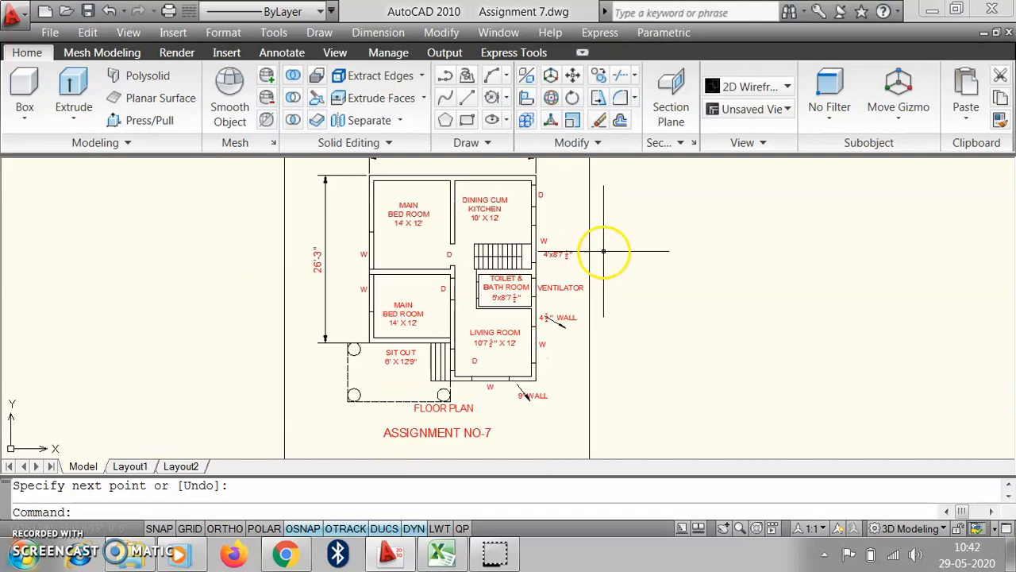
click(583, 415)
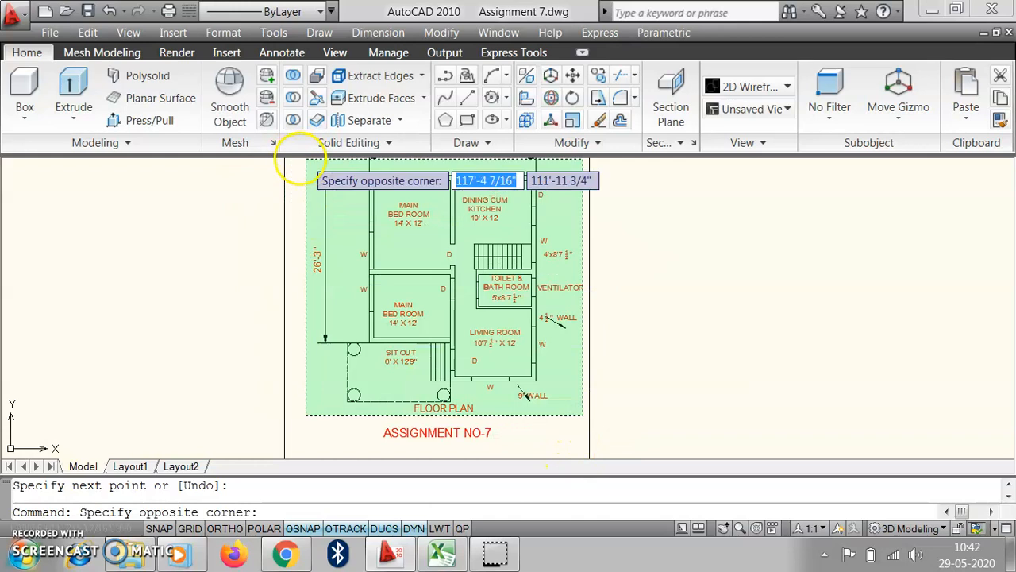
click(303, 162)
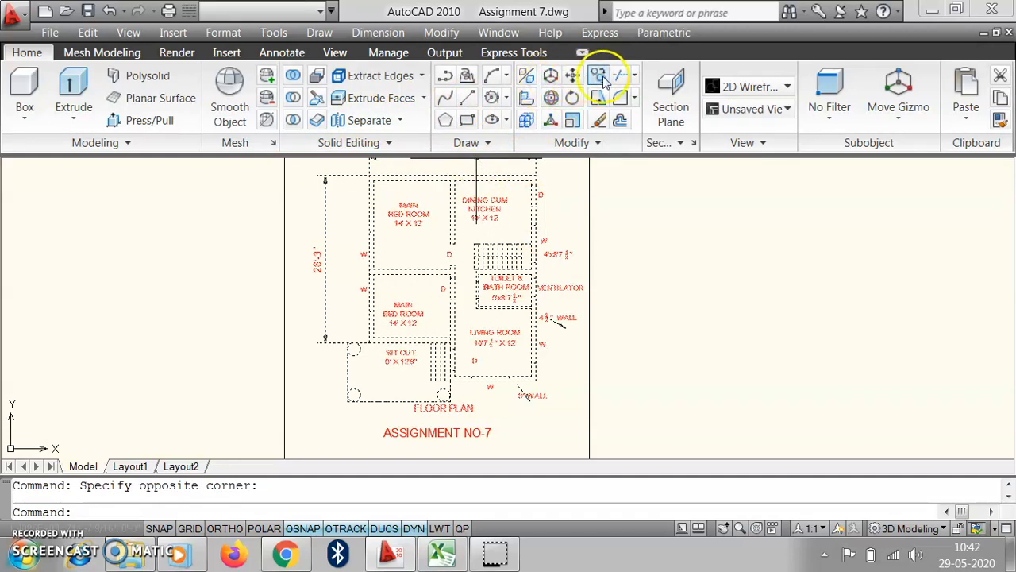
click(329, 408)
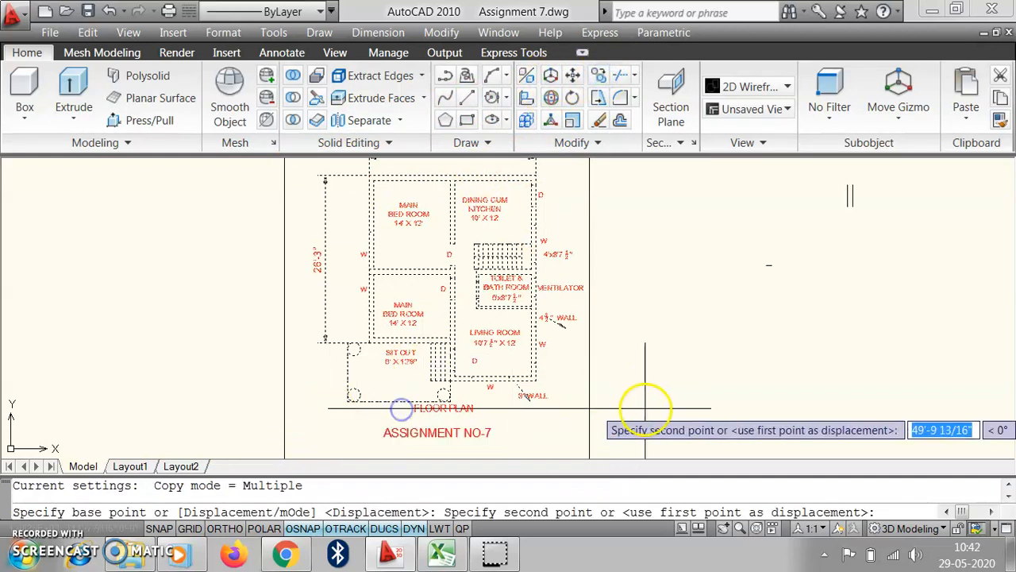
scroll(465, 404, down, 4)
click(582, 405)
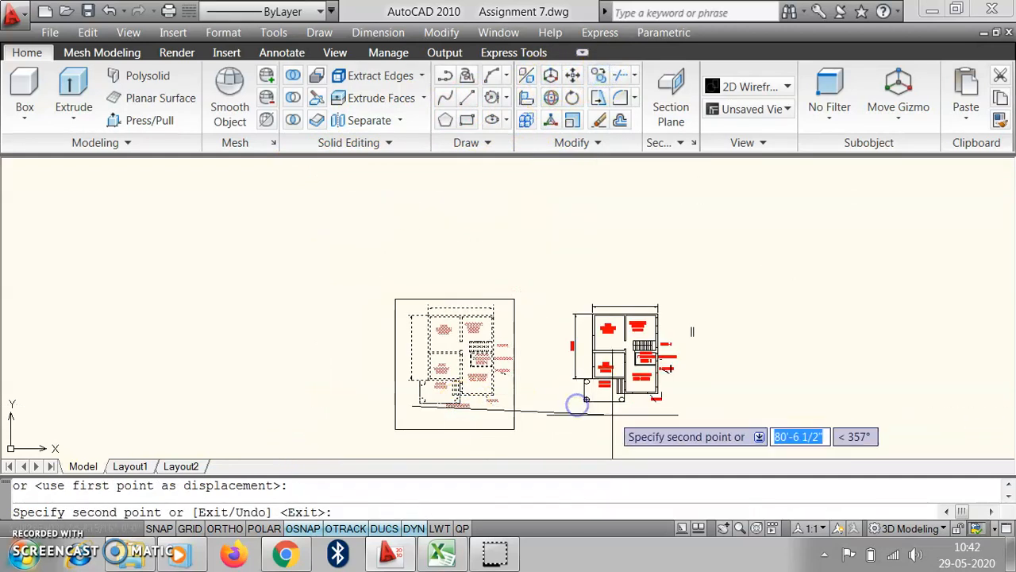
click(764, 397)
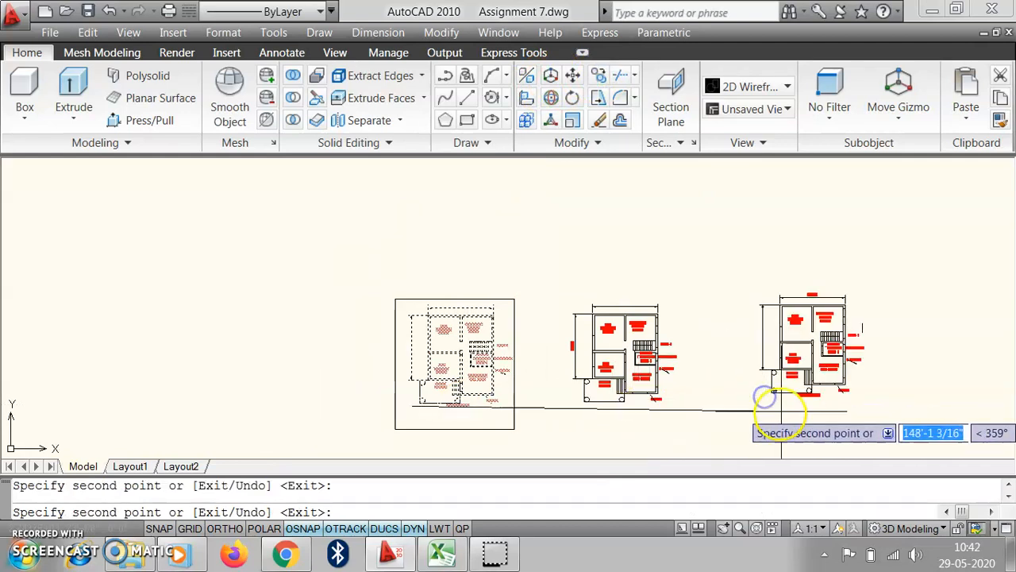
scroll(738, 414, up, 4)
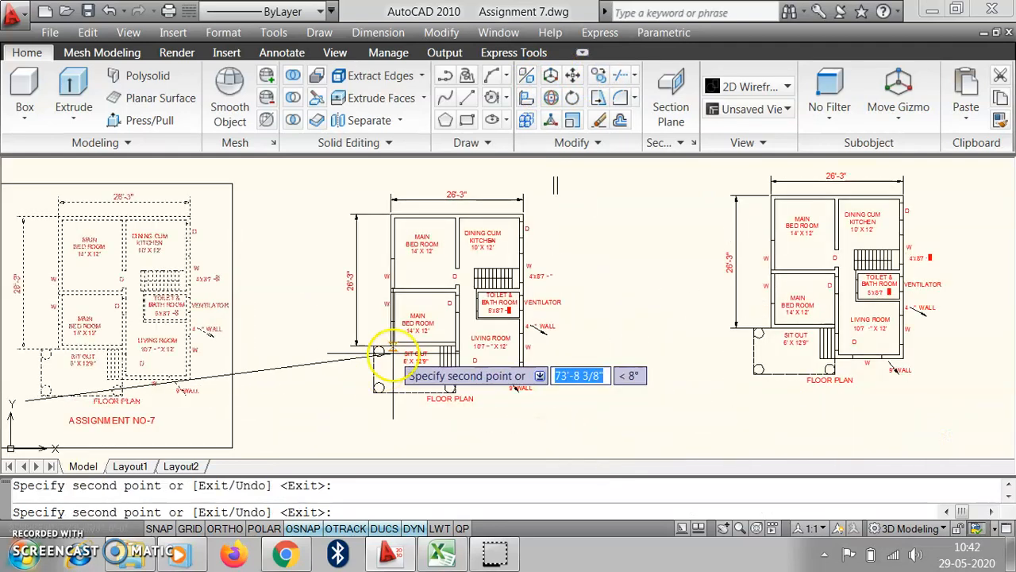
key(Escape)
- Switch the drawing to the SW Isometric view and frame the original floor plan around the sit-out and lower main bedroom
scroll(231, 352, up, 8)
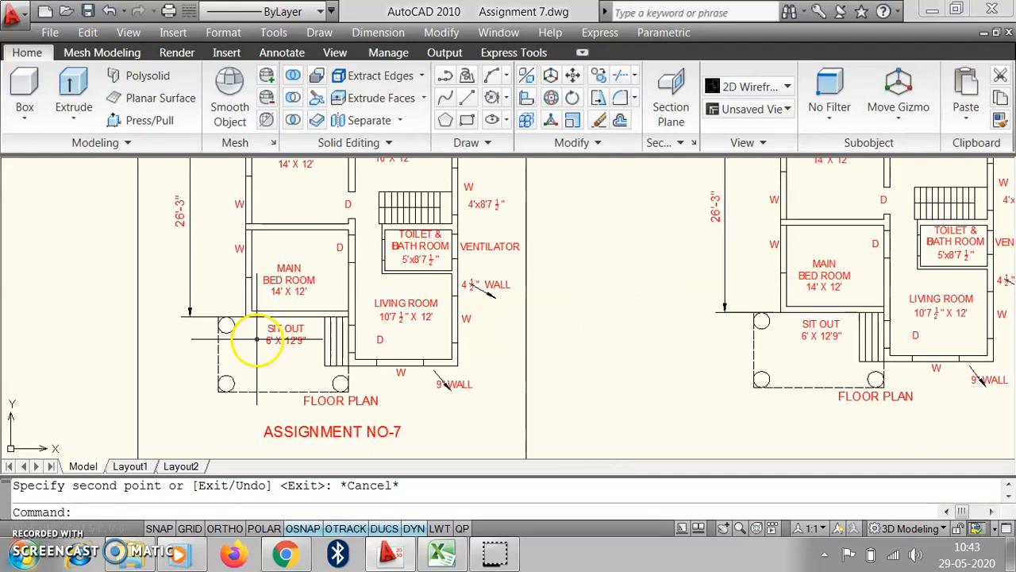
scroll(245, 335, down, 4)
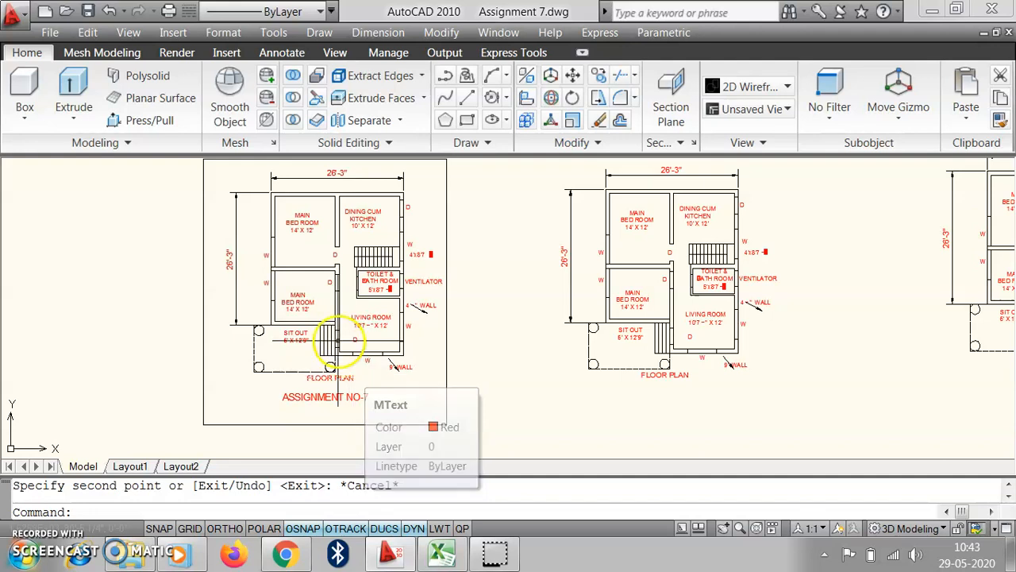
scroll(286, 214, up, 2)
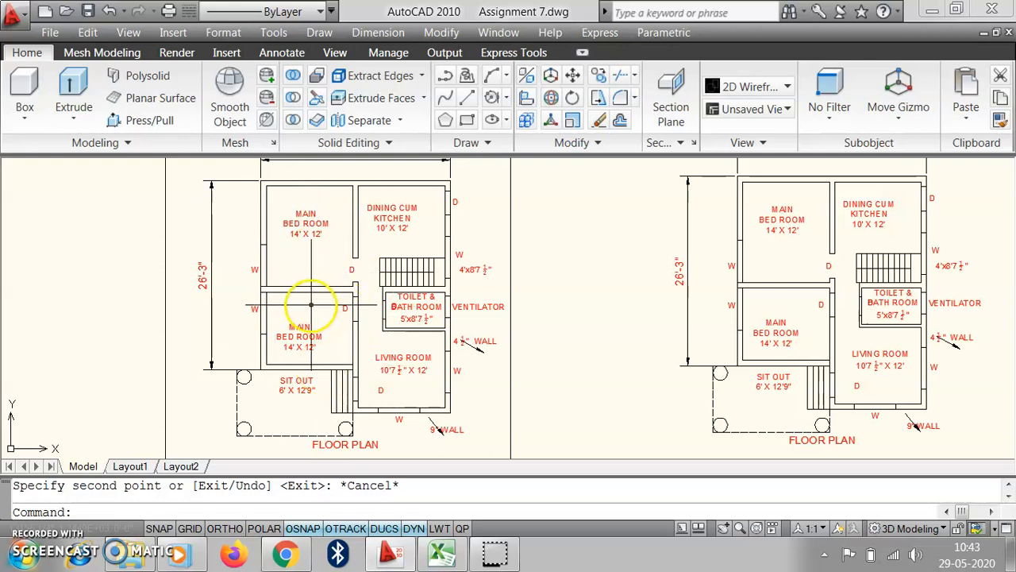
click(335, 53)
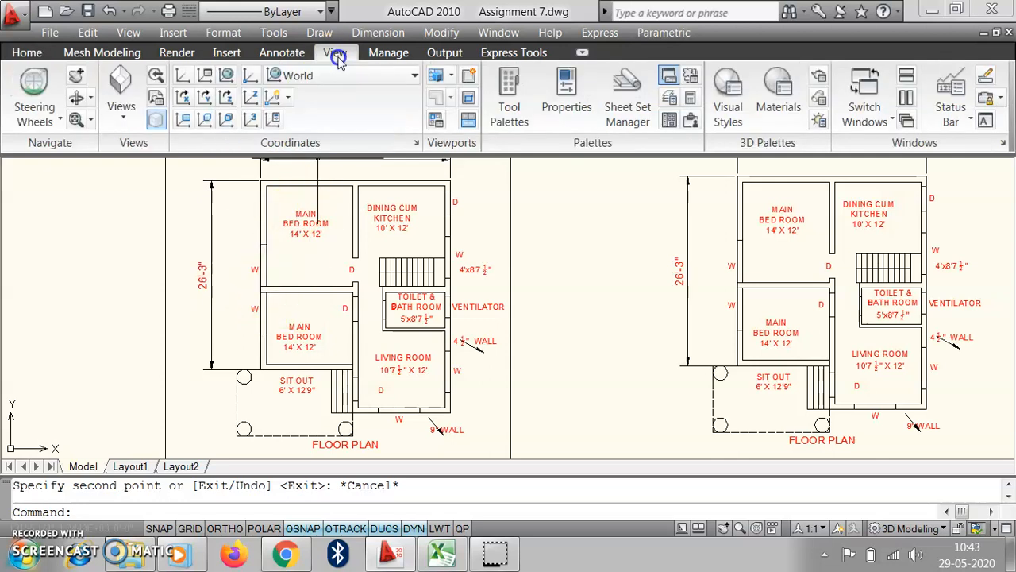
click(121, 108)
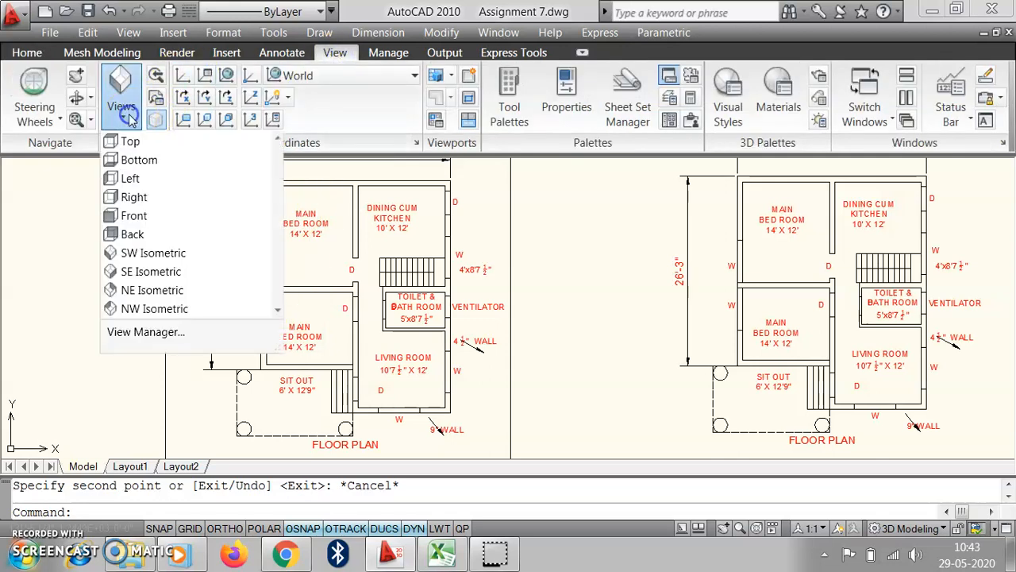
click(167, 252)
scroll(349, 429, up, 2)
scroll(349, 429, up, 3)
scroll(390, 378, down, 2)
scroll(419, 307, up, 3)
scroll(474, 317, down, 3)
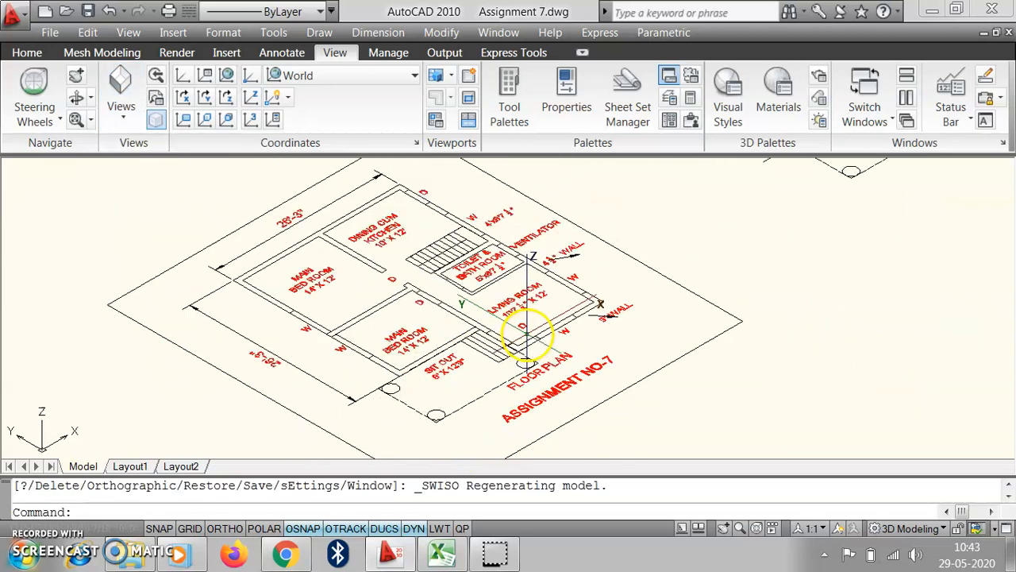
scroll(469, 333, up, 3)
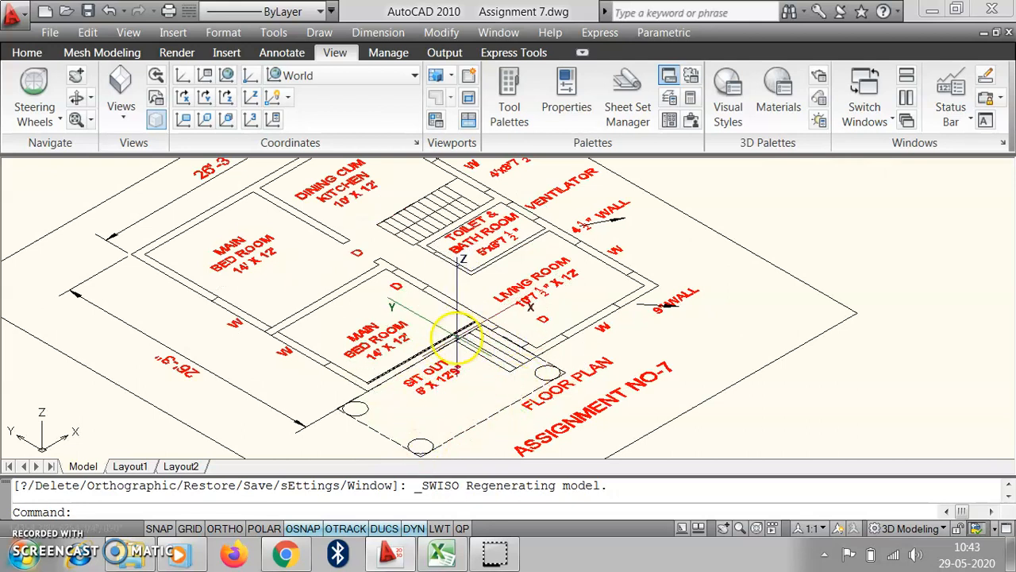
scroll(382, 373, up, 1)
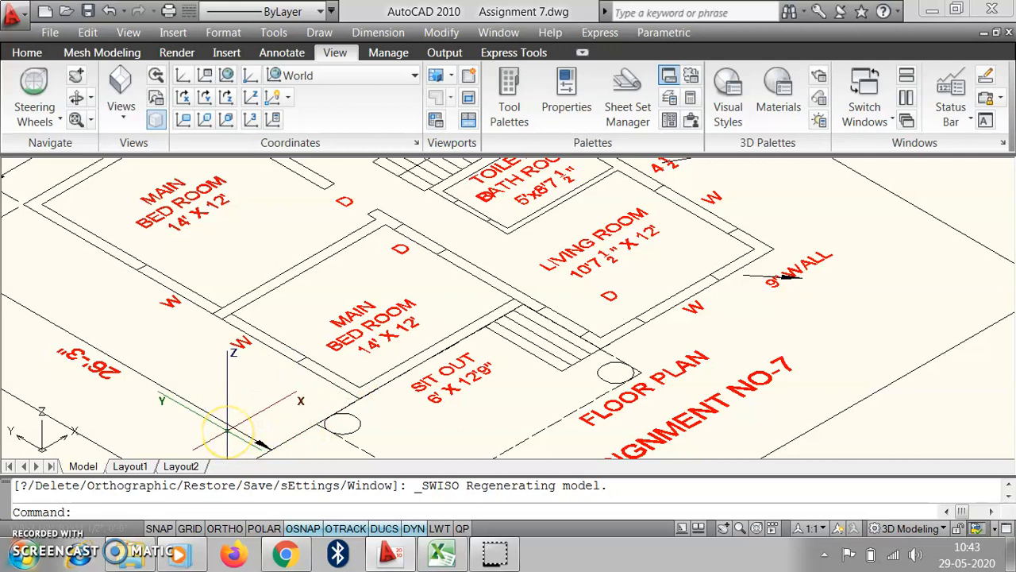
- Raise the L-shaped wall section between the lower main bedroom and the sit-out to 10' with Press/Pull
click(343, 409)
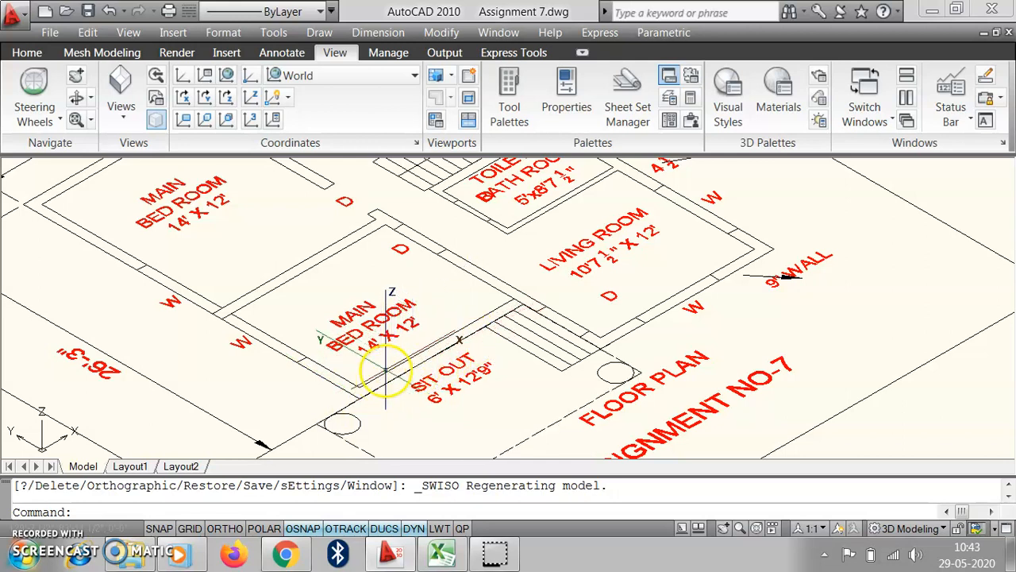
click(27, 52)
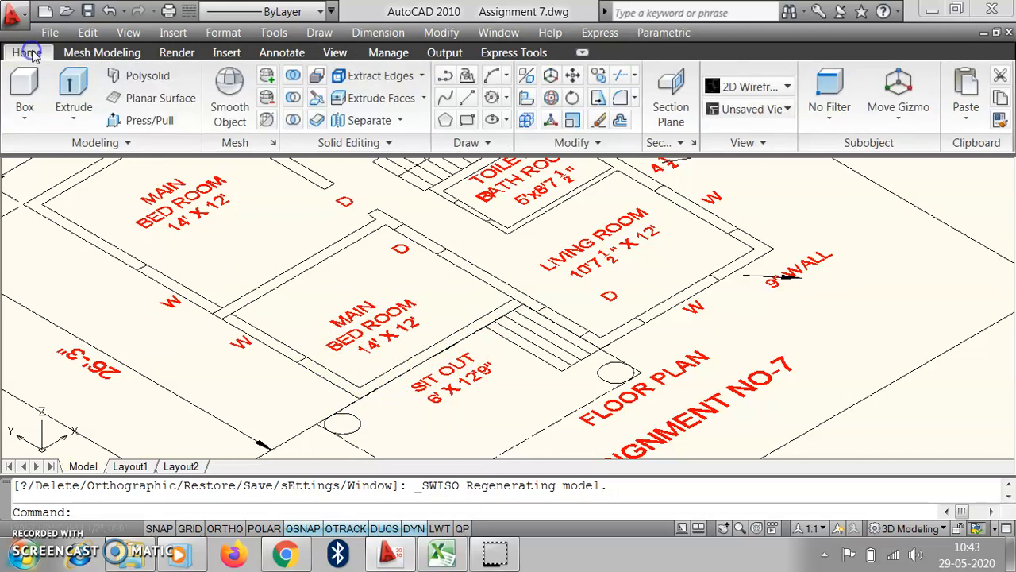
click(151, 123)
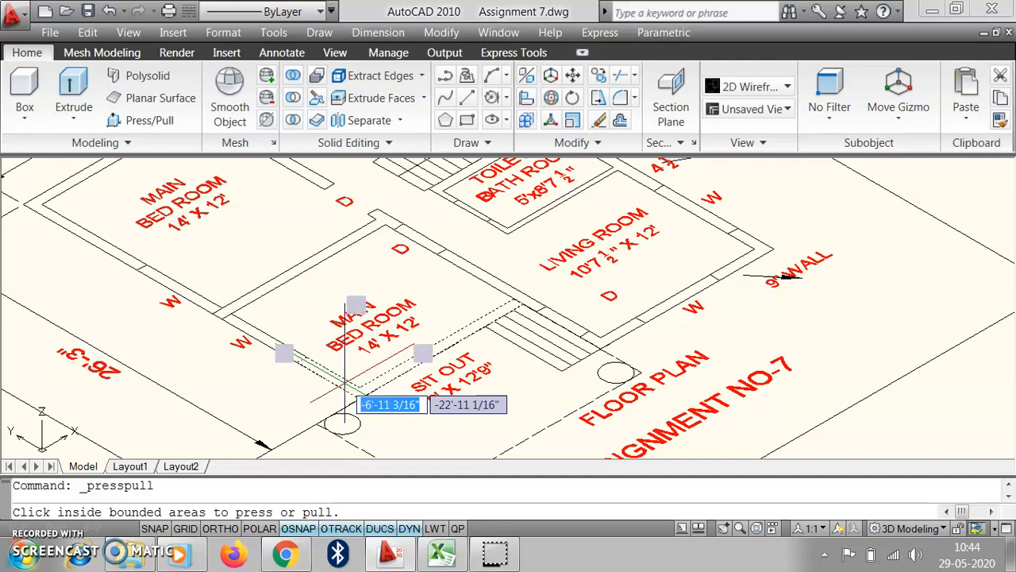
click(343, 388)
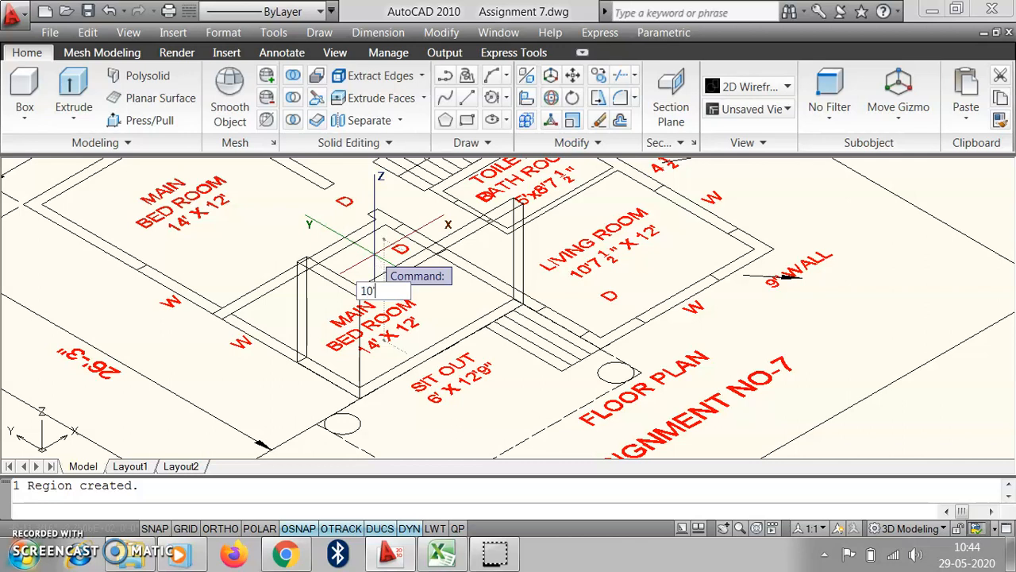
key(Return)
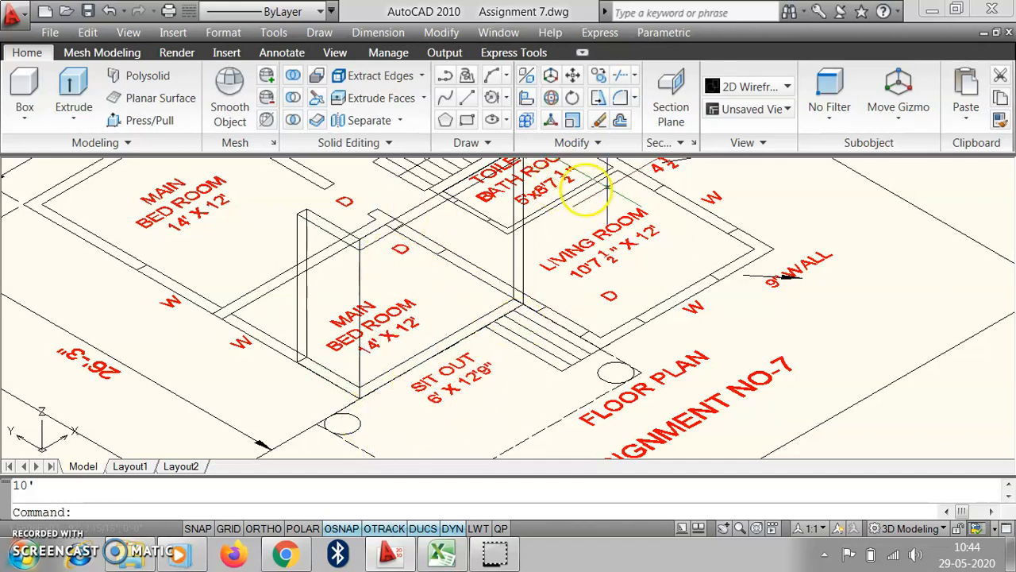
- Set the visual style to Shades of Gray
click(789, 88)
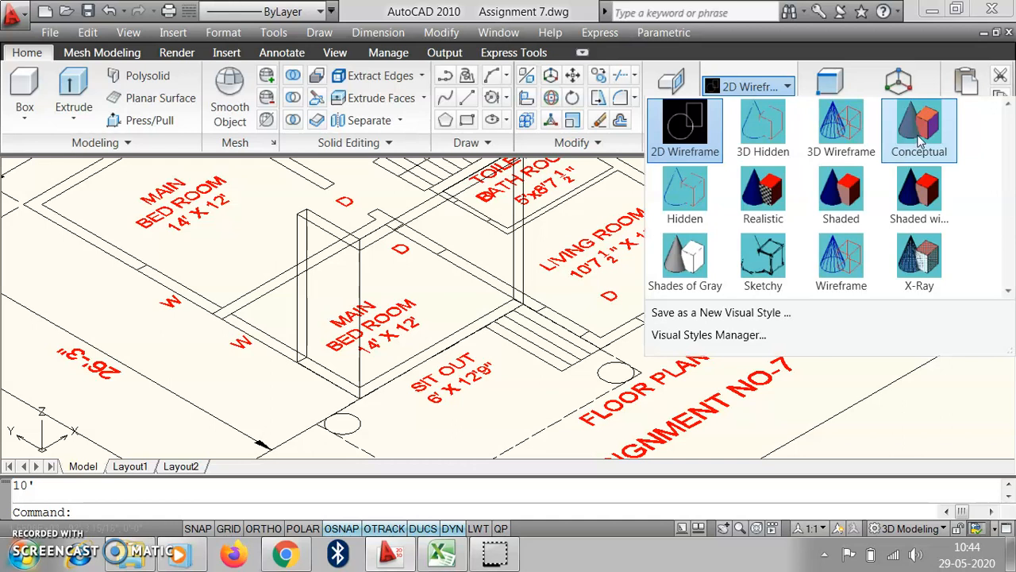
click(693, 292)
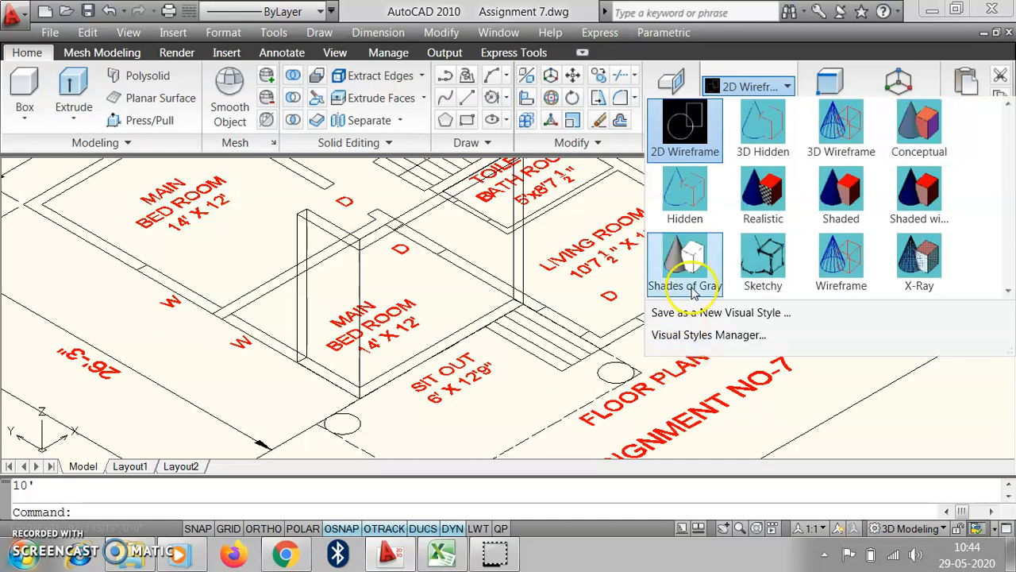
click(701, 270)
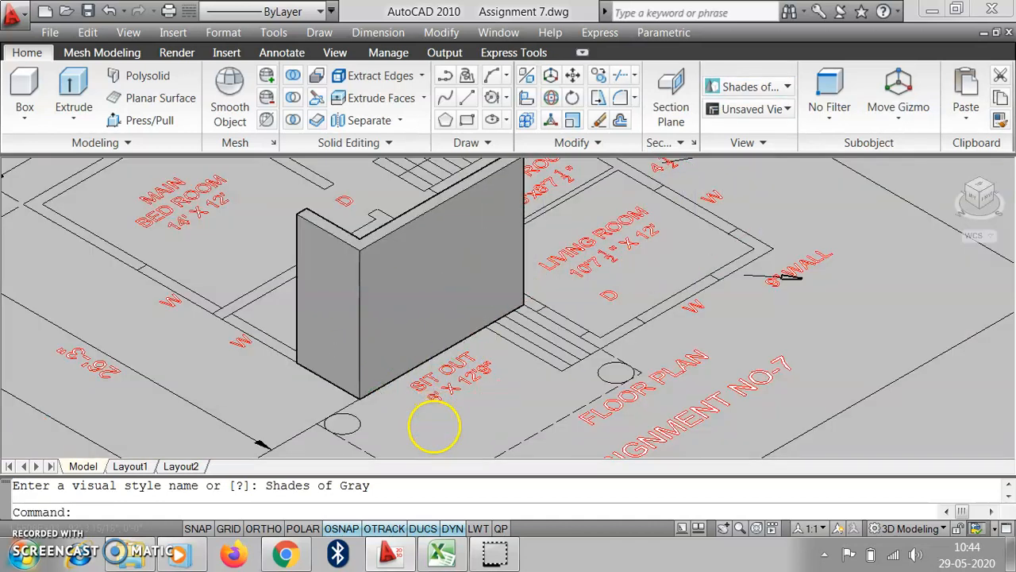
- Raise the outer wall of the dining cum kitchen beside the 26'-3" dimension to 10' with Press/Pull
scroll(431, 403, down, 2)
scroll(384, 190, up, 4)
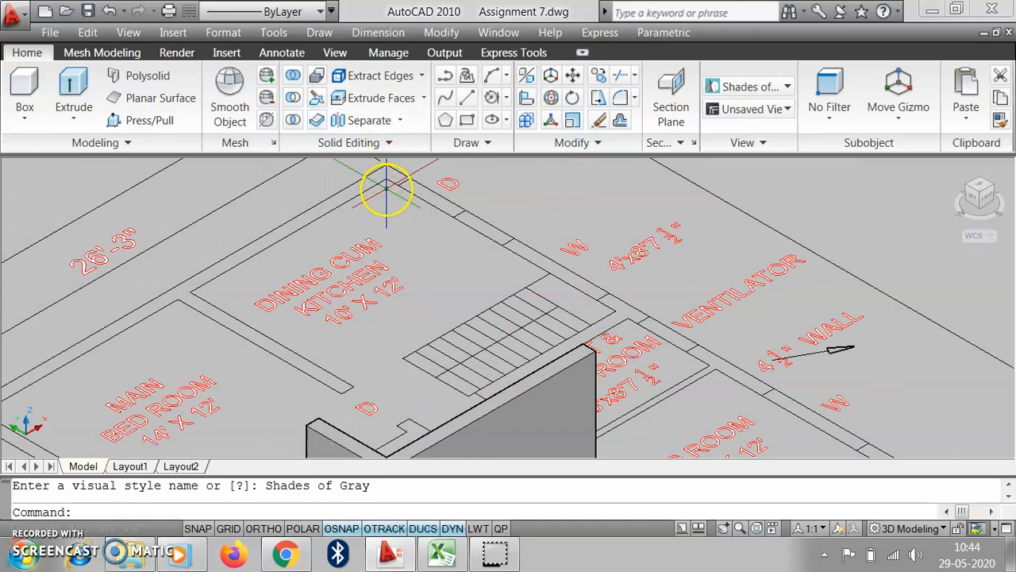
scroll(447, 320, down, 2)
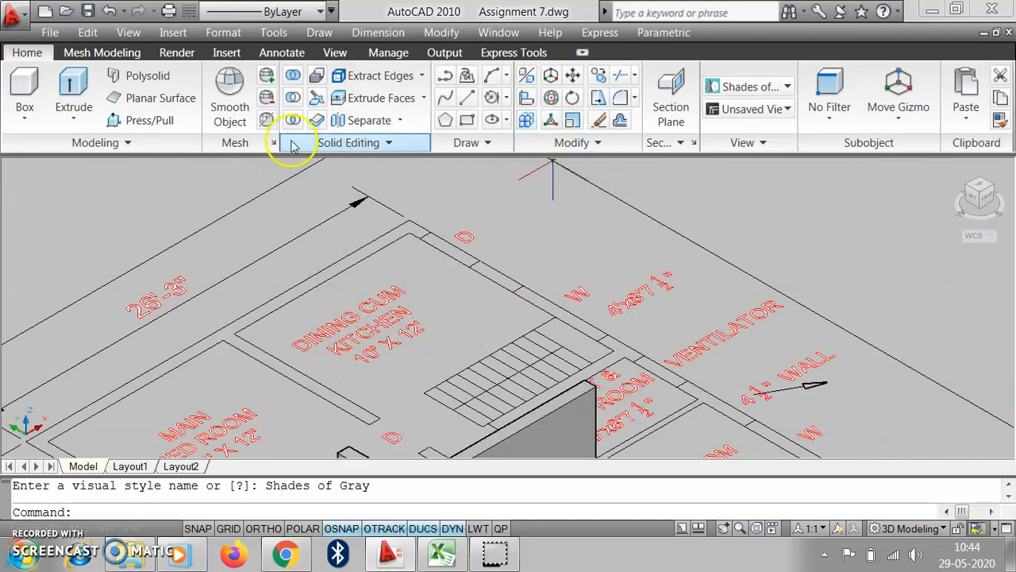
click(149, 119)
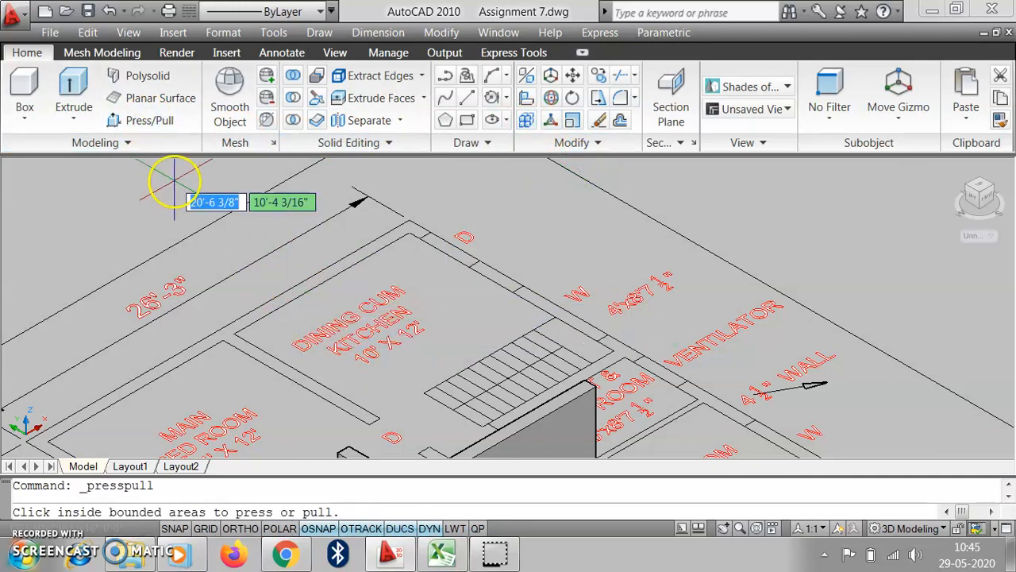
click(140, 122)
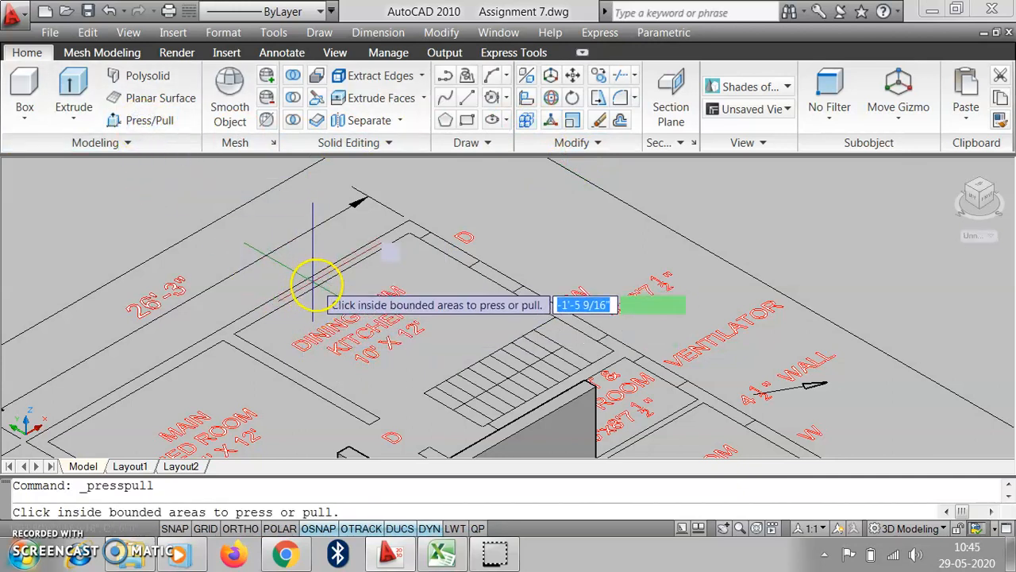
click(319, 279)
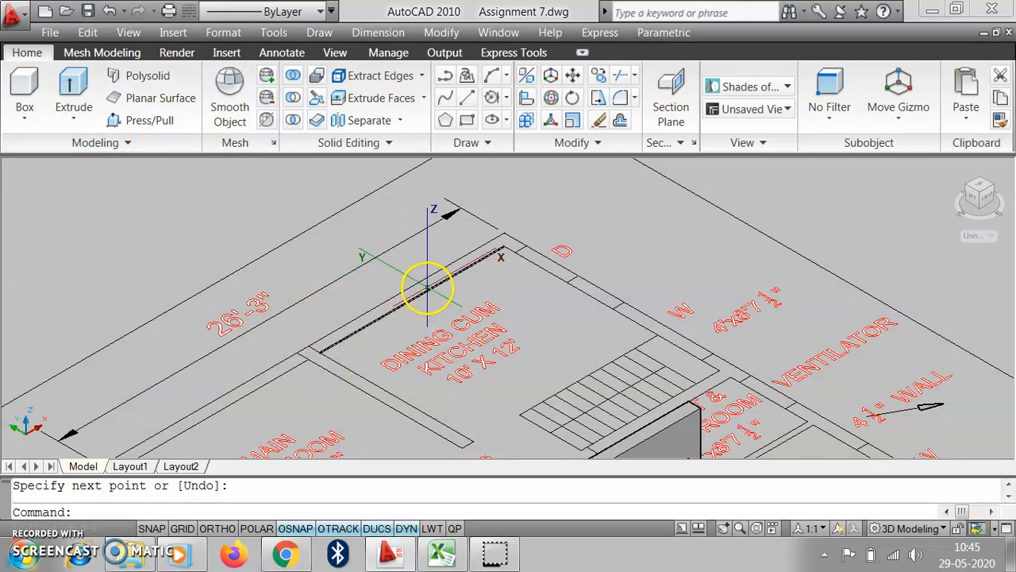
click(153, 120)
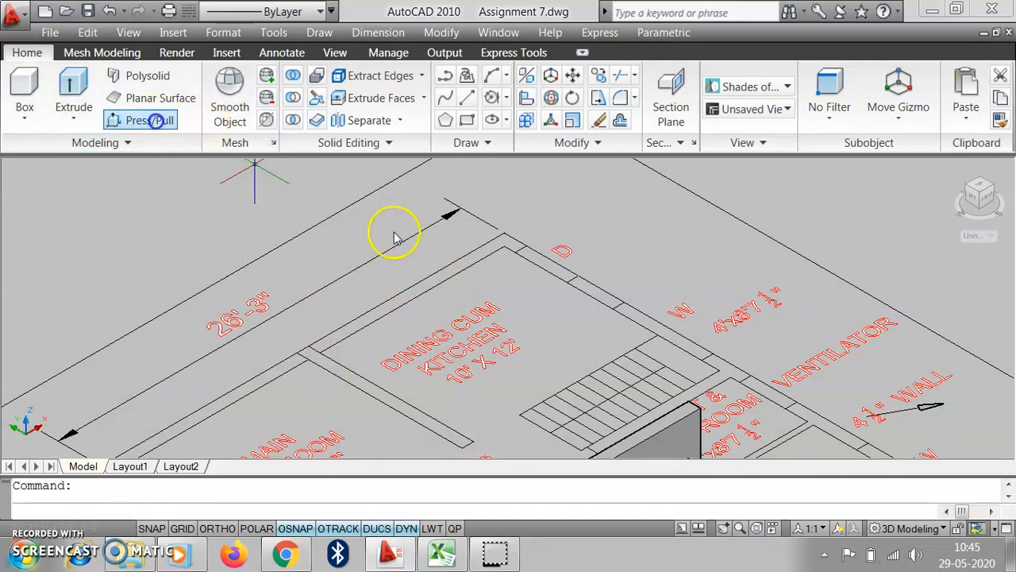
click(424, 284)
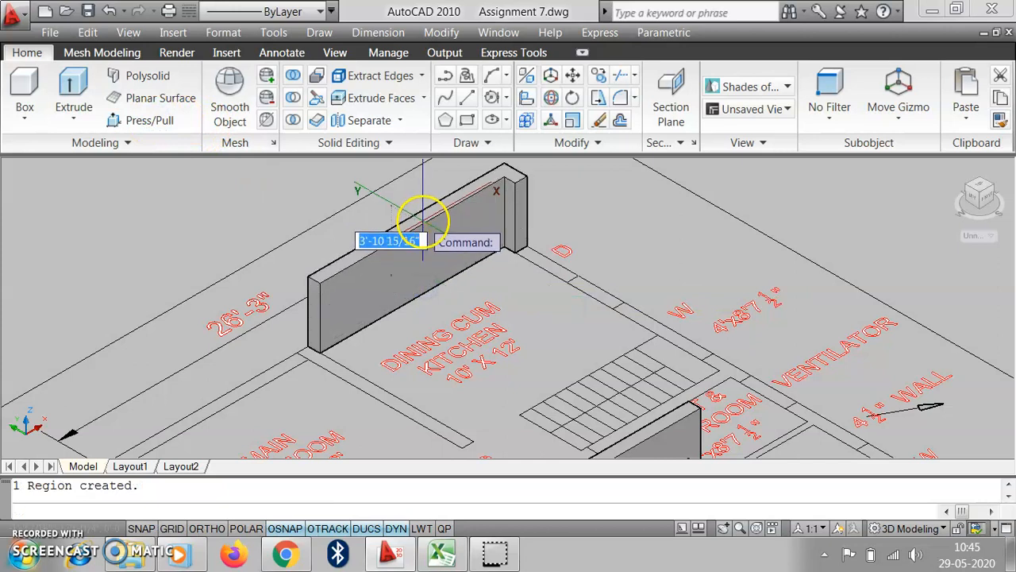
text(10')
key(Return)
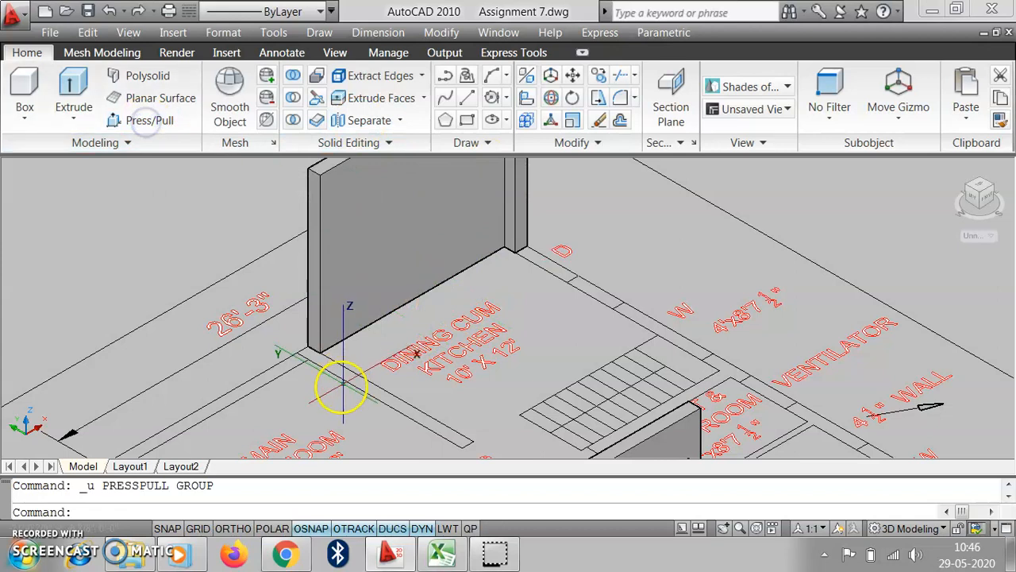
- Raise the partition wall between the dining cum kitchen and the upper main bedroom to 10' with Press/Pull
click(123, 120)
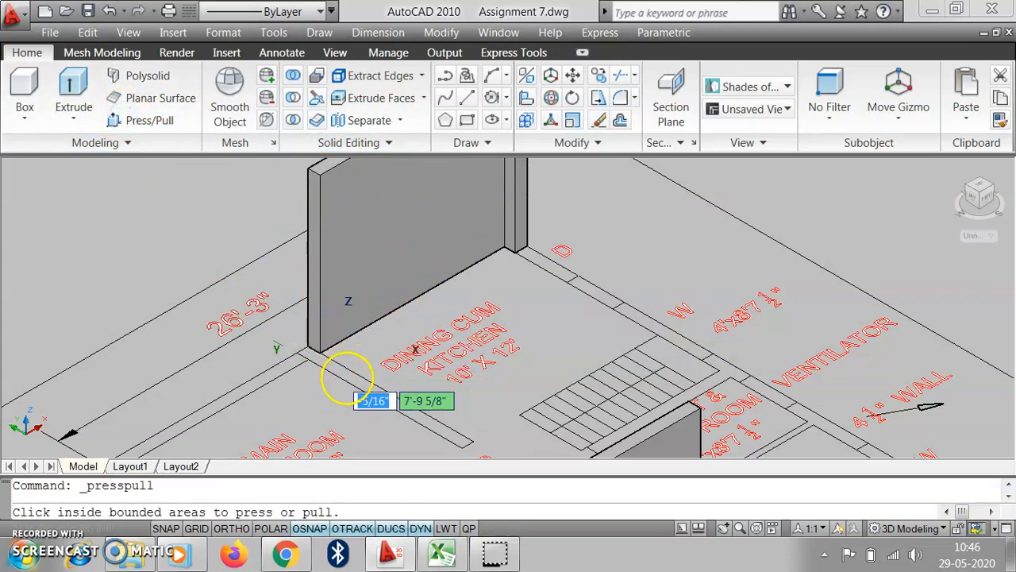
click(343, 378)
text(10)
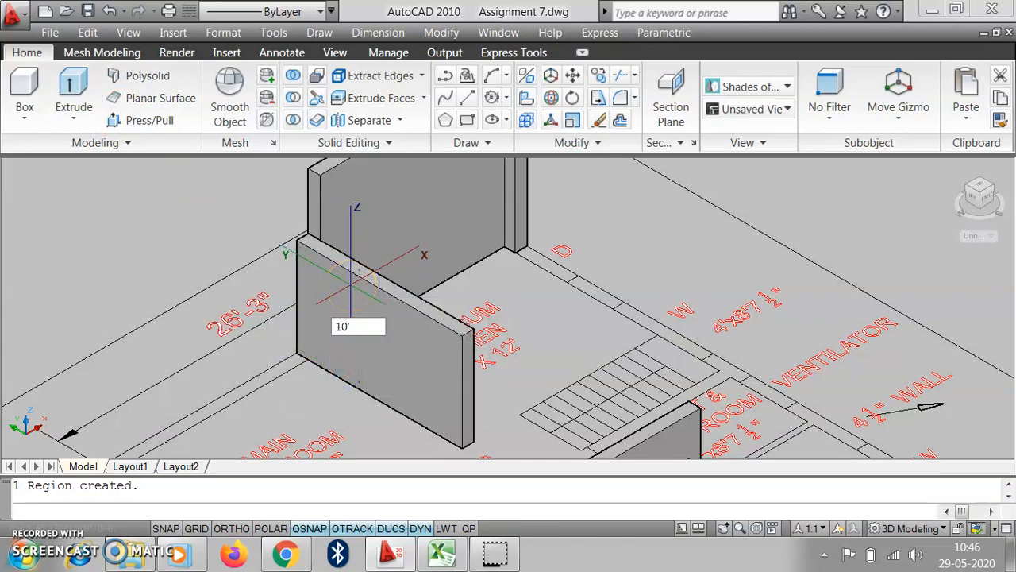
text(')
key(Return)
- Delete the raised L-shaped wall beside the sit-out and the raised wall between the lower main bedroom and the living room
scroll(408, 306, down, 5)
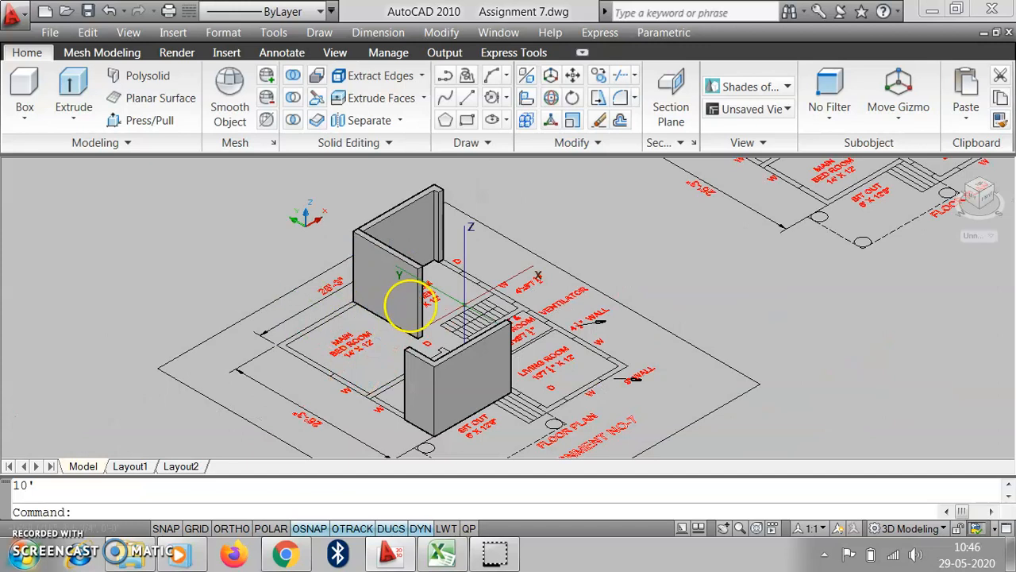
scroll(458, 337, up, 2)
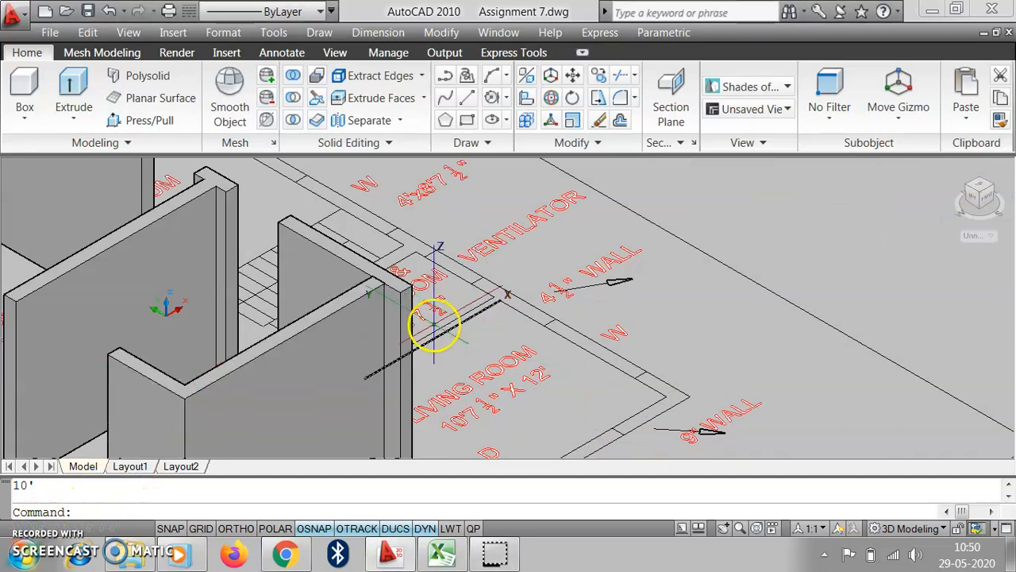
scroll(428, 334, down, 5)
scroll(431, 316, up, 3)
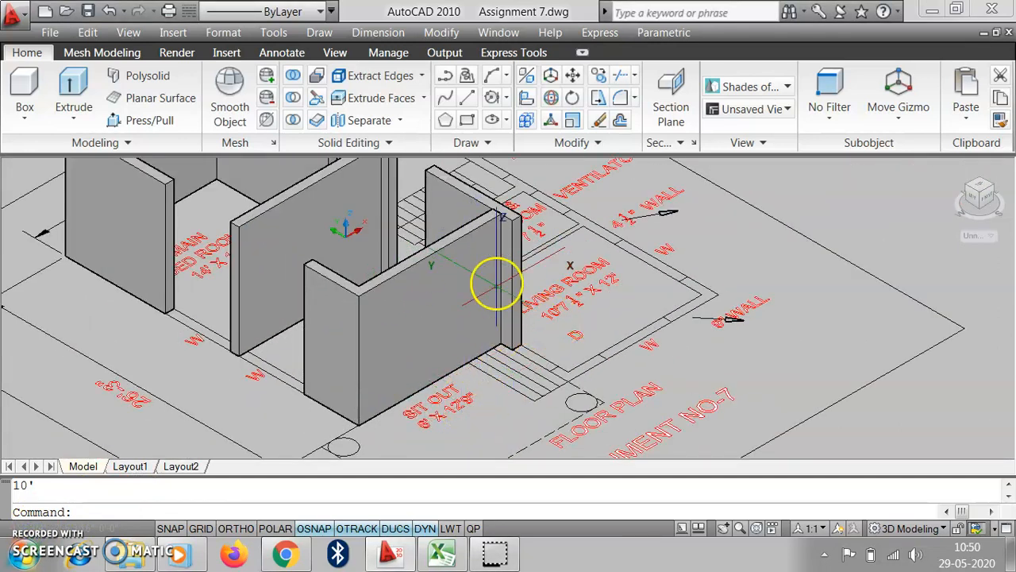
scroll(494, 209, up, 3)
scroll(419, 399, down, 2)
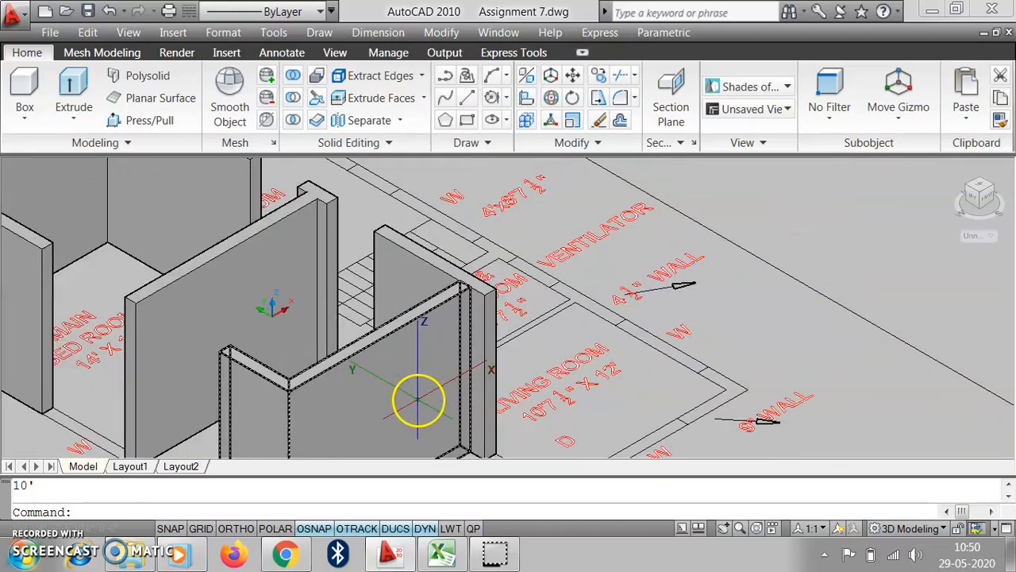
scroll(411, 288, down, 1)
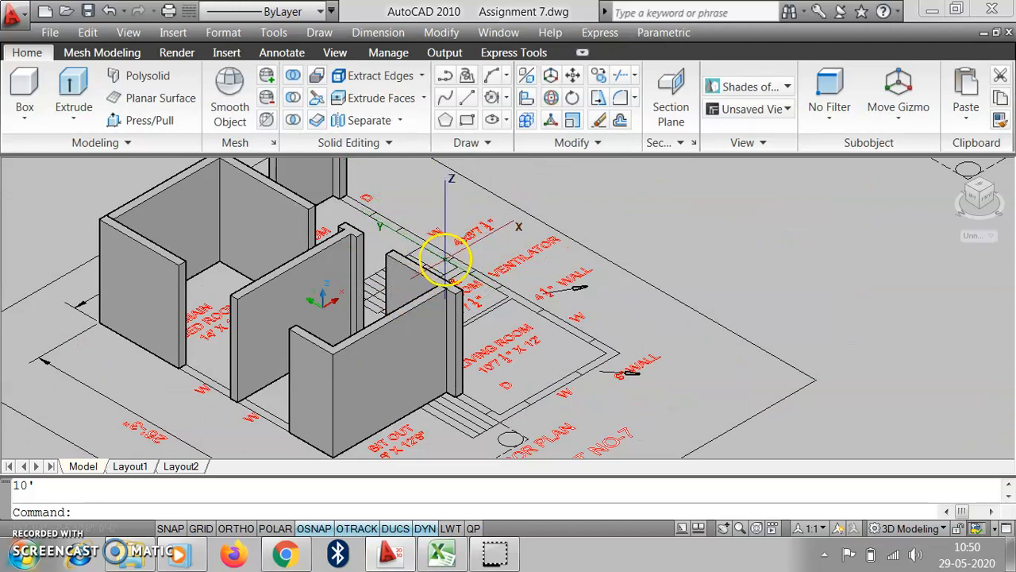
click(419, 345)
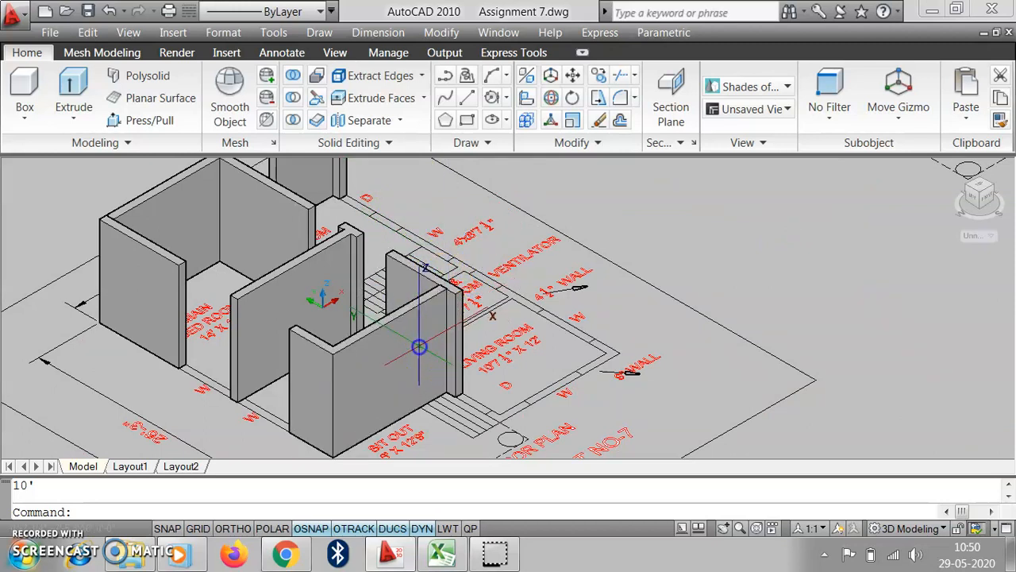
key(Delete)
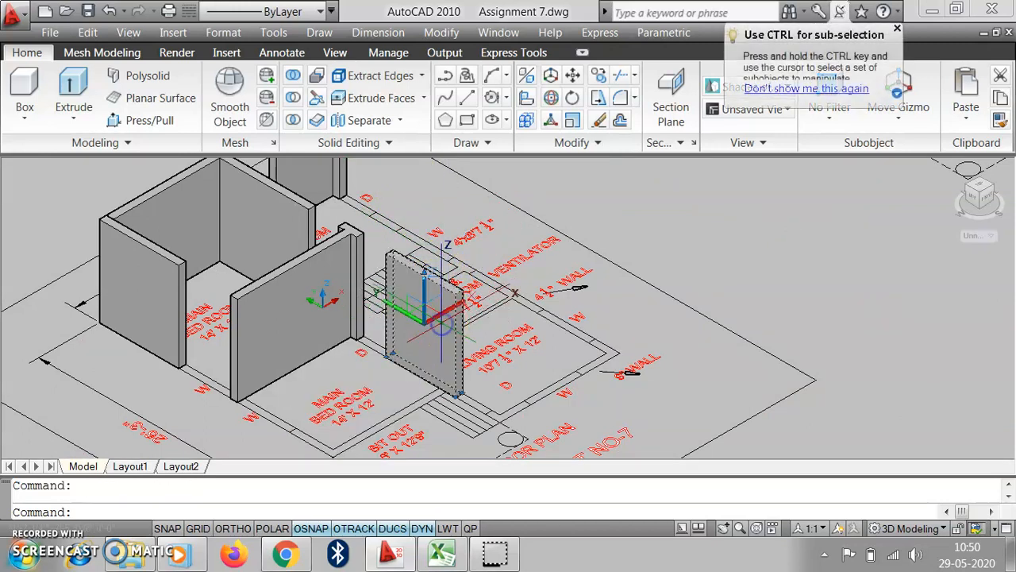
key(Delete)
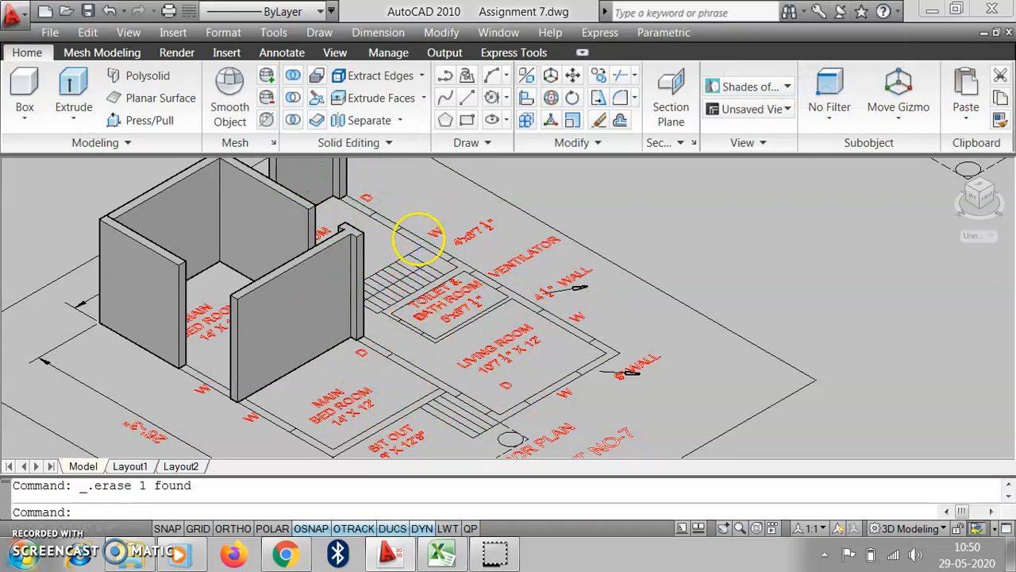
- Raise the short outer wall section between the dining cum kitchen's door and the neighbouring window to 10' with Press/Pull
scroll(420, 238, up, 2)
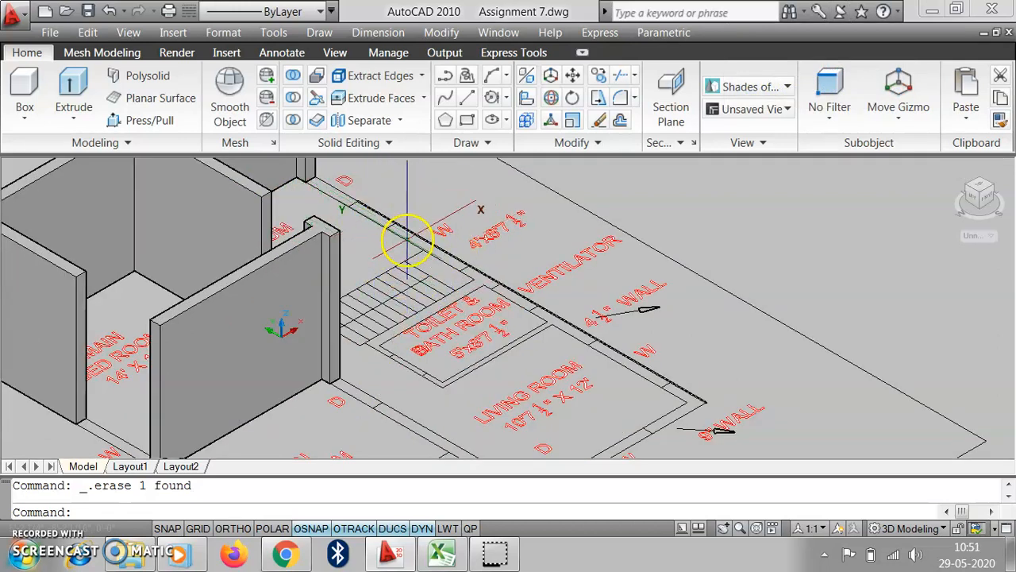
scroll(327, 163, up, 3)
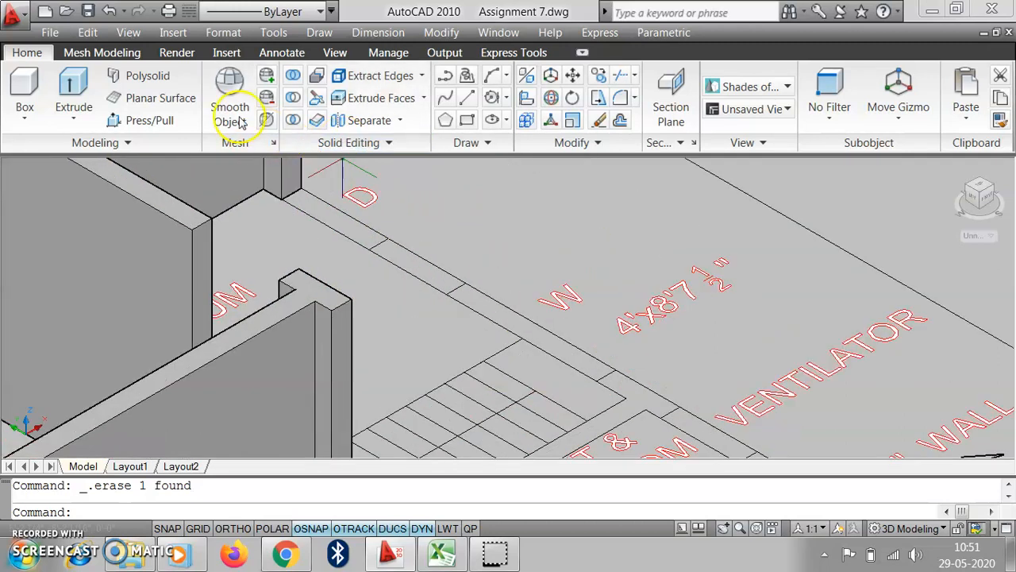
click(147, 122)
click(425, 267)
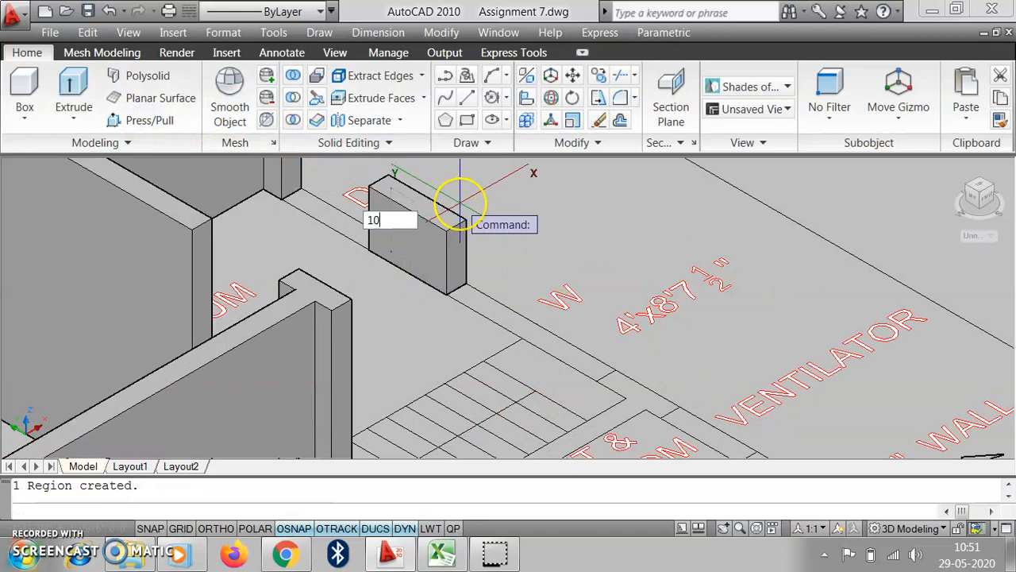
text(10')
key(Return)
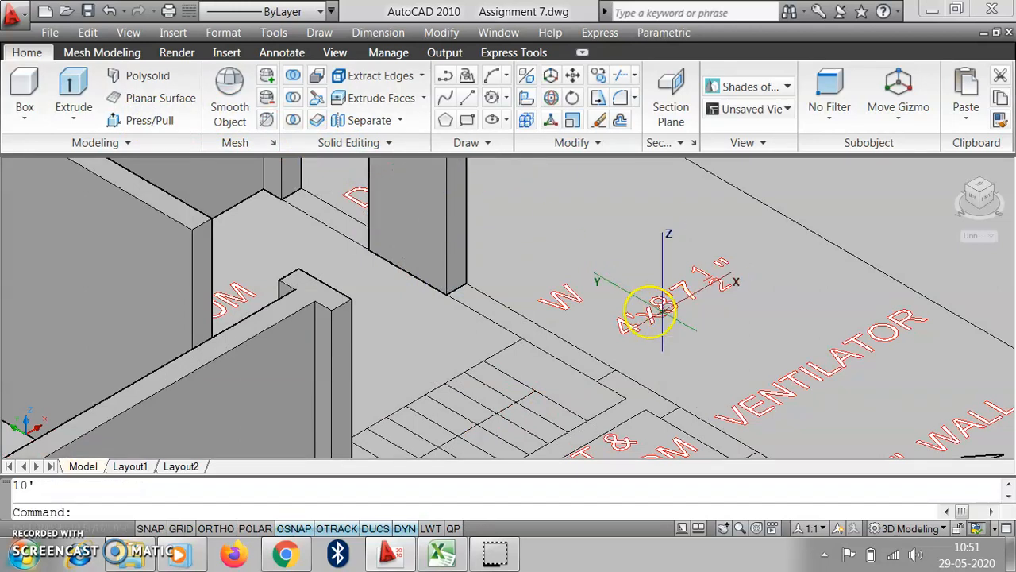
- Raise the upper main bedroom's window opening, beside the partition to the lower main bedroom, to 3' with Press/Pull
scroll(635, 334, down, 5)
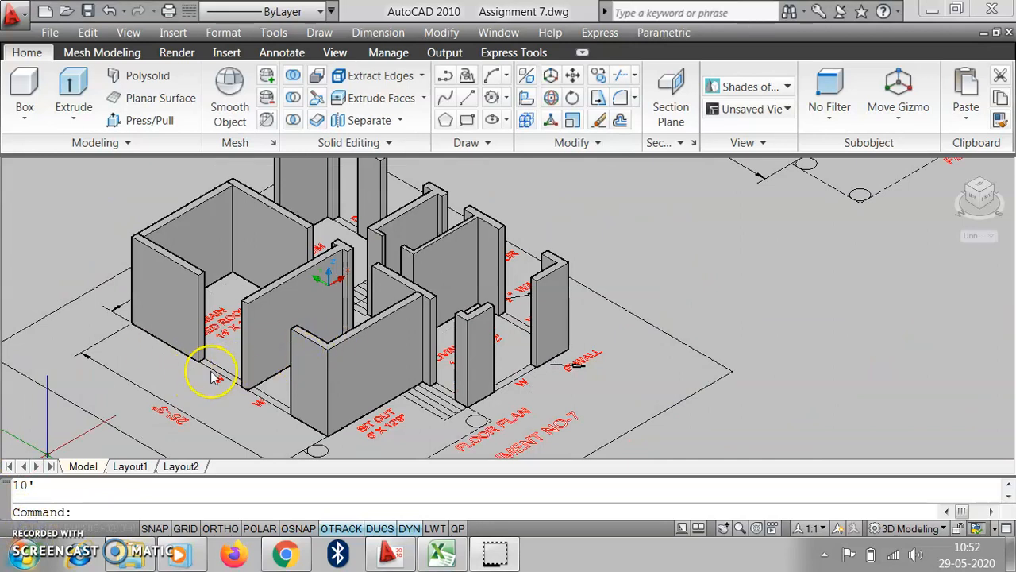
scroll(214, 373, up, 6)
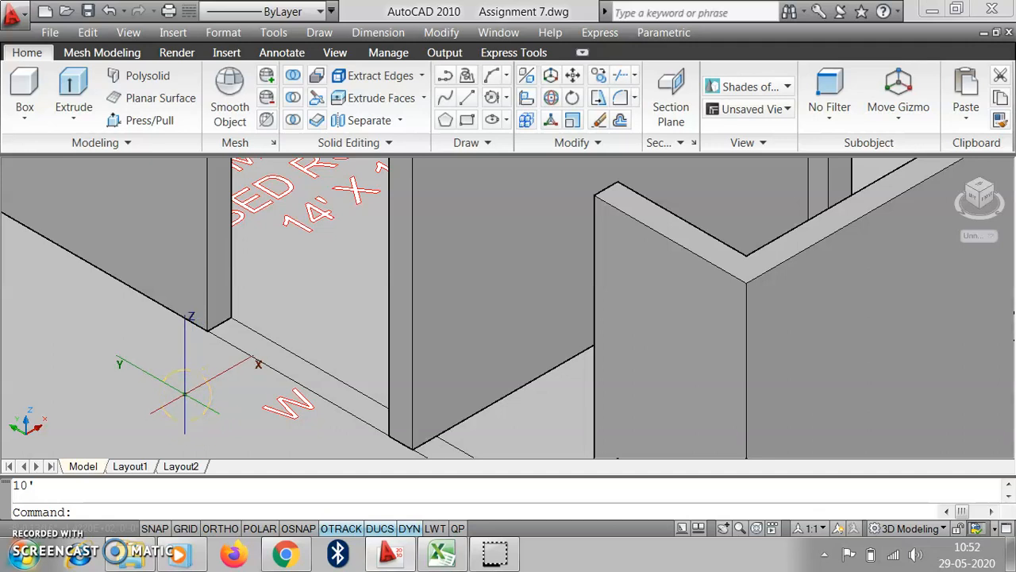
scroll(187, 389, down, 3)
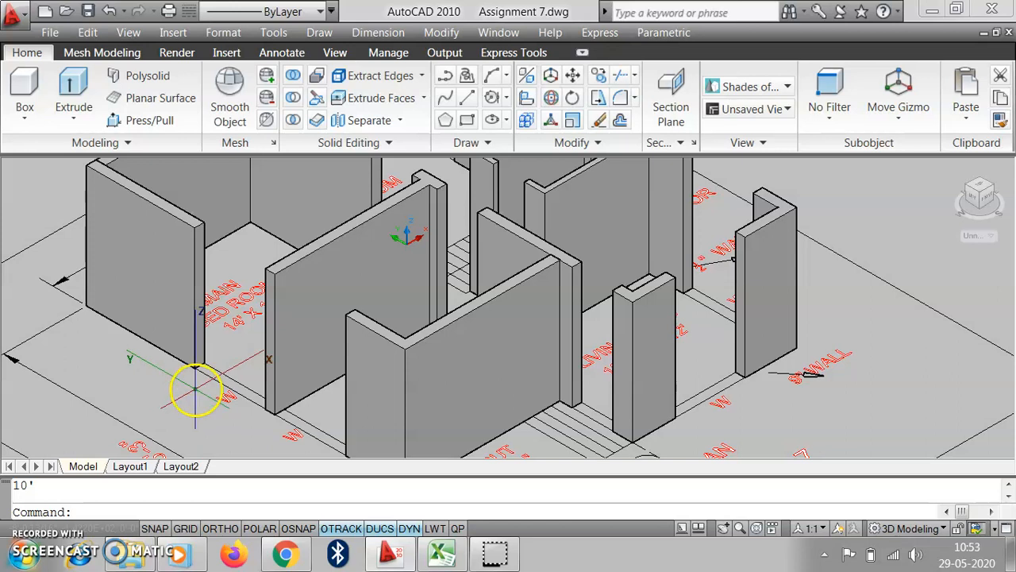
scroll(203, 391, up, 2)
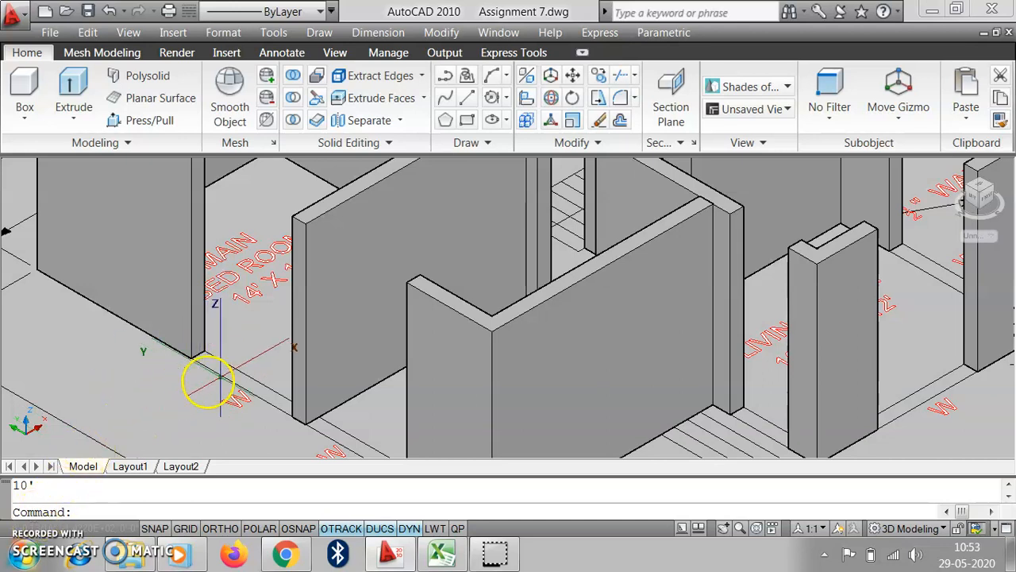
click(150, 124)
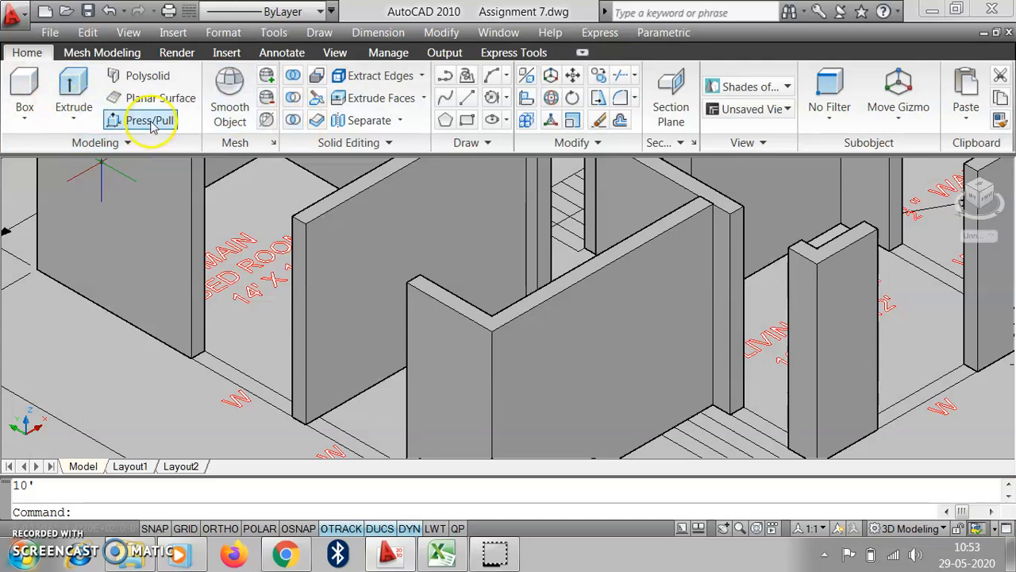
click(228, 373)
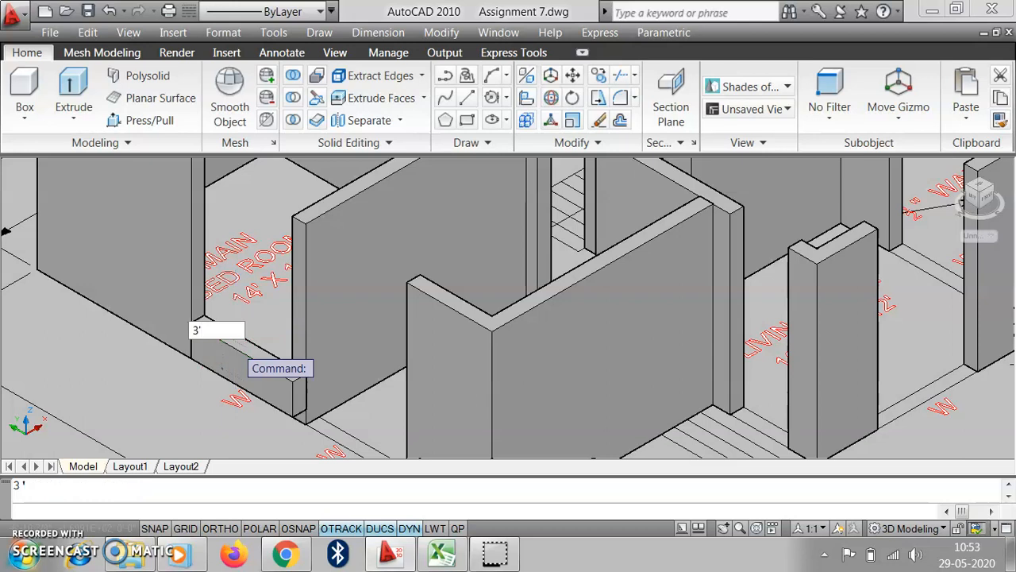
scroll(277, 325, down, 3)
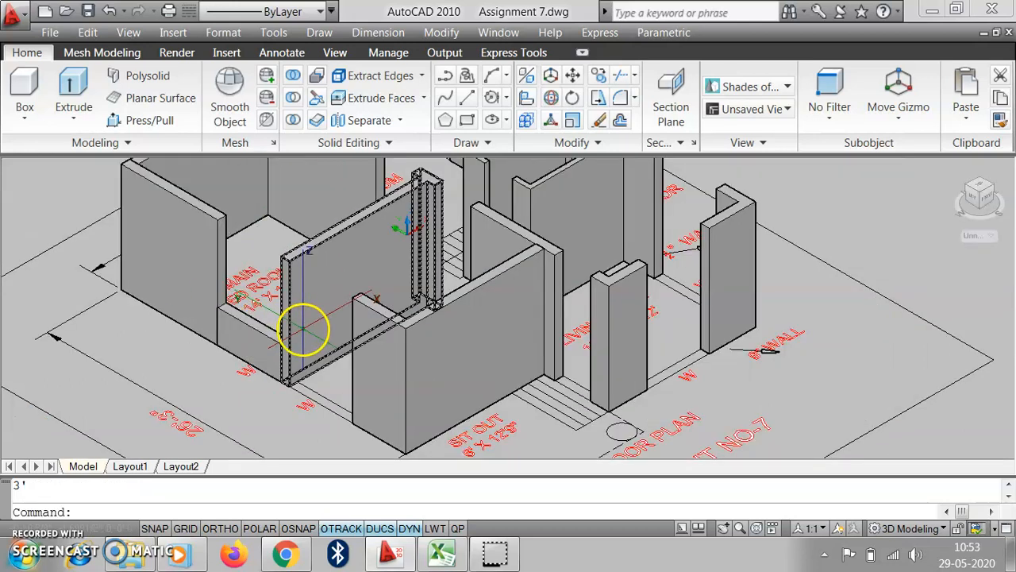
- Switch the model to the NE Isometric view
scroll(516, 358, down, 2)
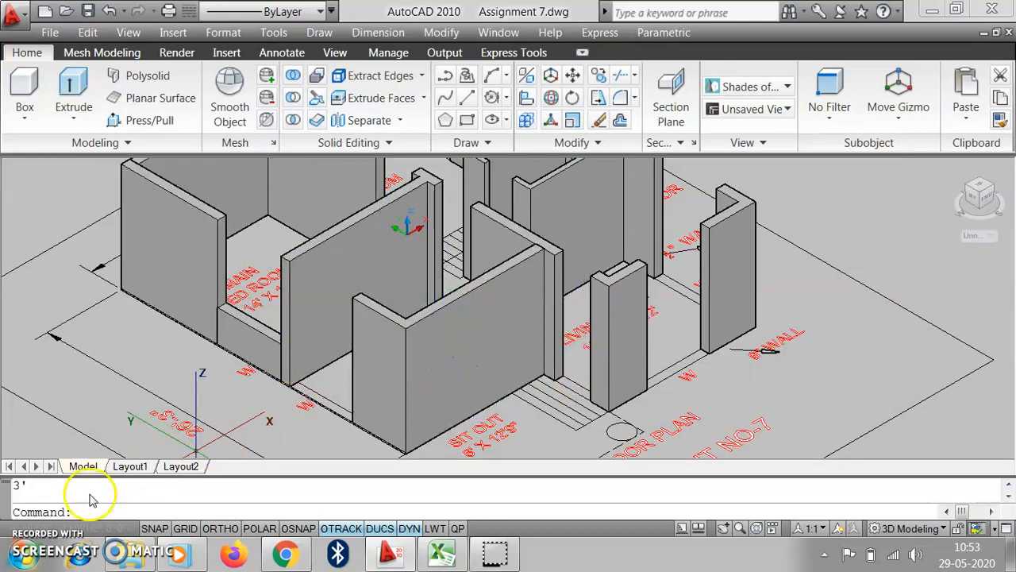
scroll(307, 383, down, 4)
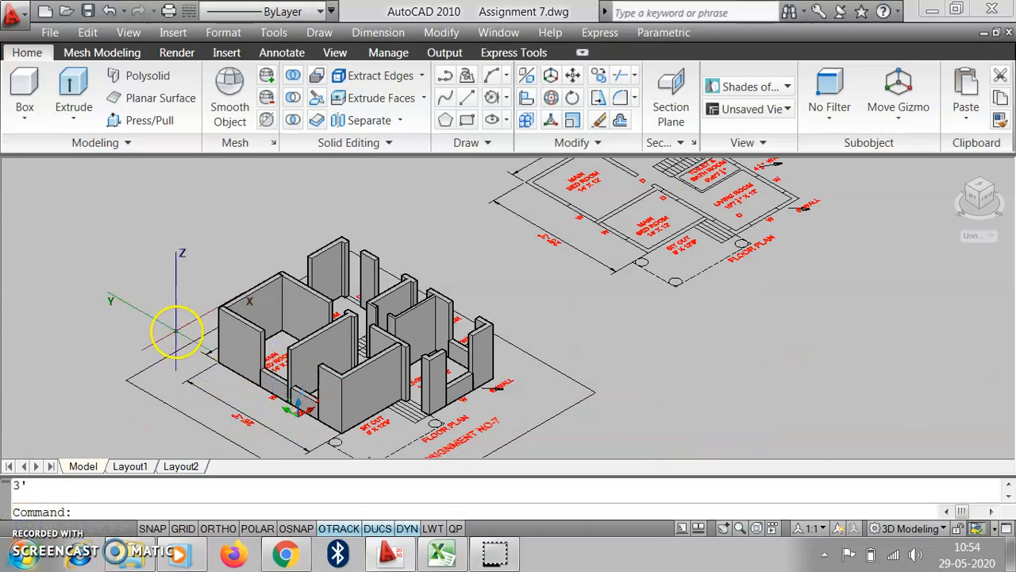
scroll(252, 365, up, 5)
scroll(197, 323, down, 2)
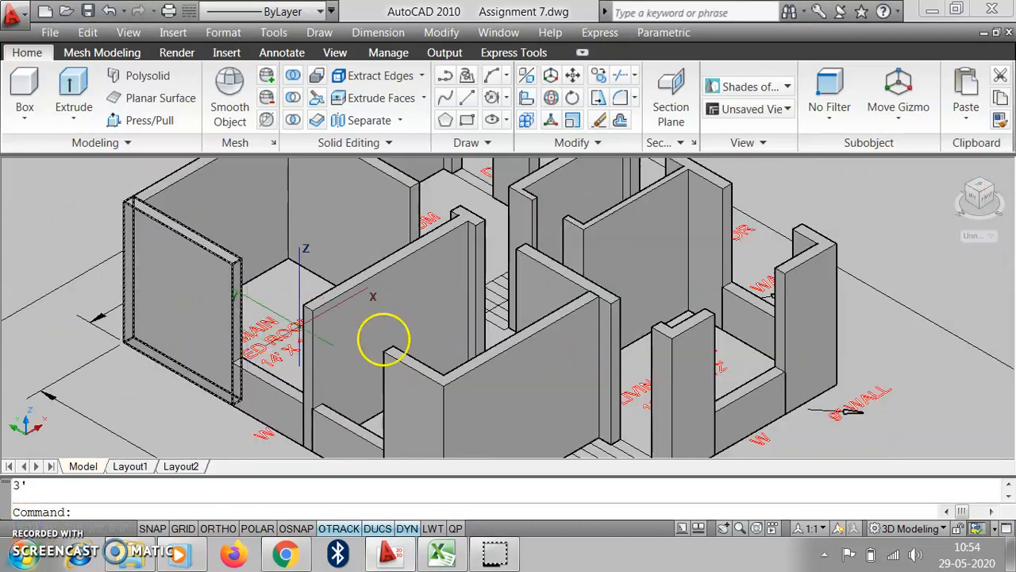
scroll(467, 372, up, 3)
scroll(340, 382, down, 2)
scroll(339, 384, down, 3)
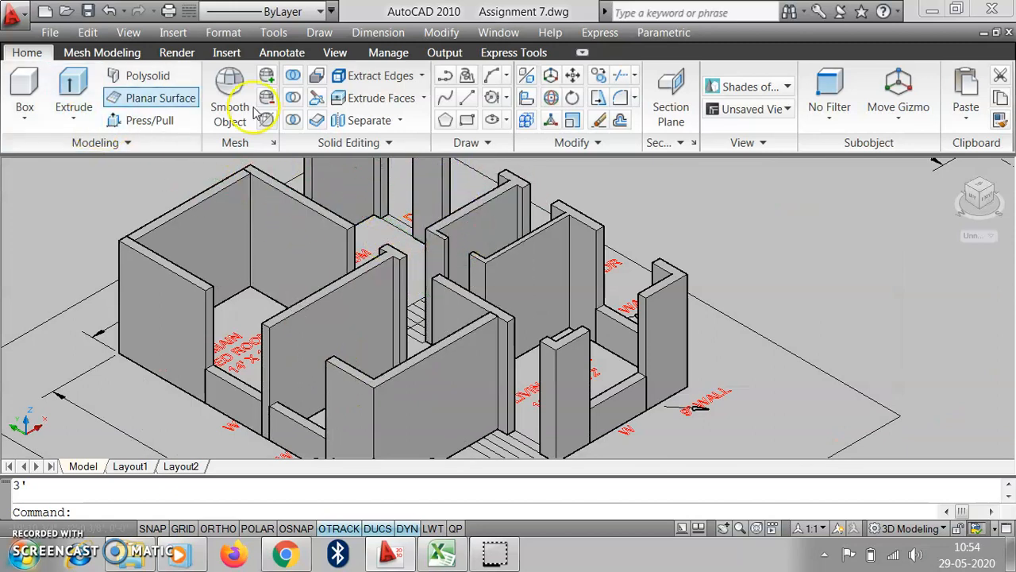
click(336, 54)
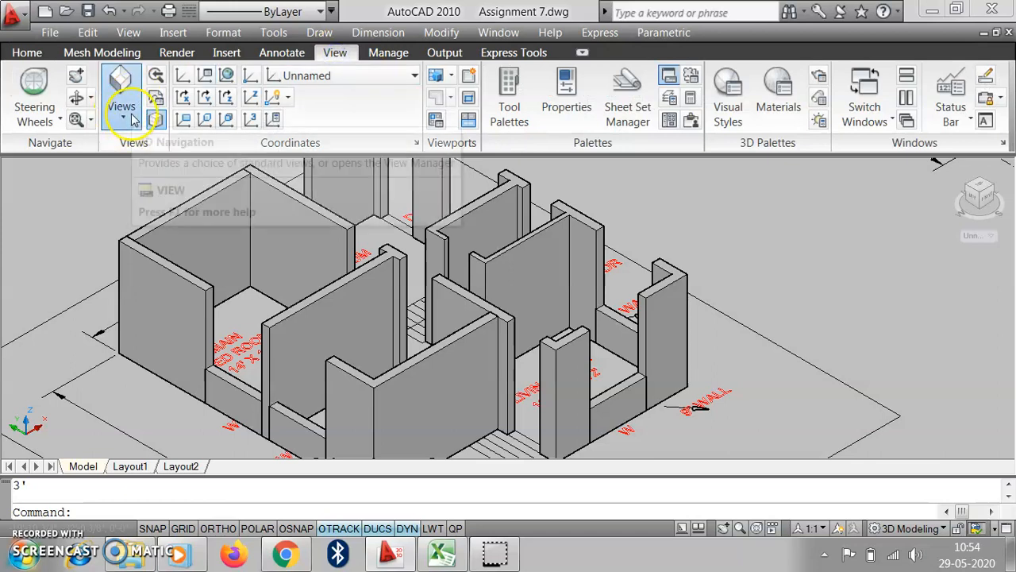
click(120, 105)
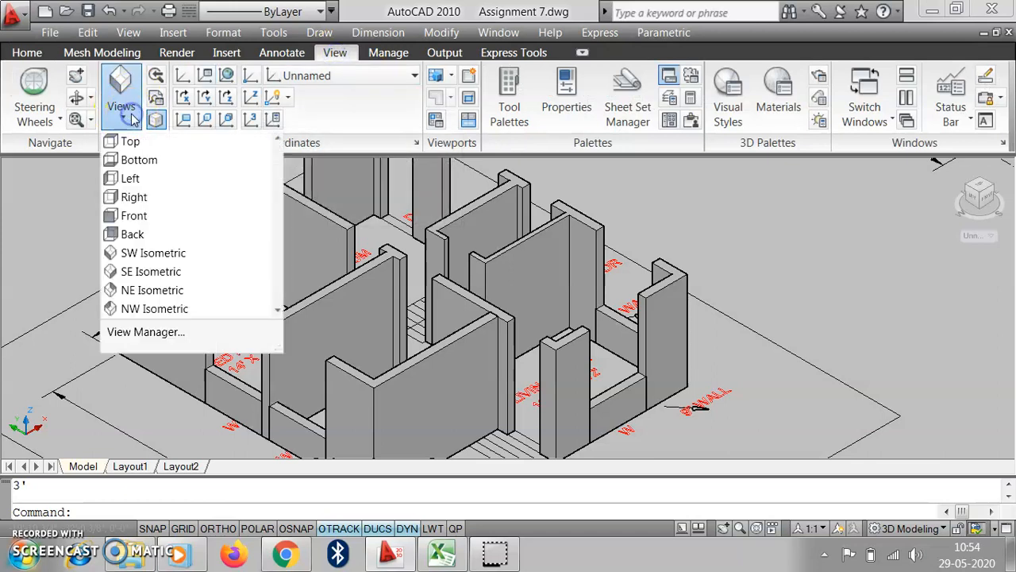
click(152, 290)
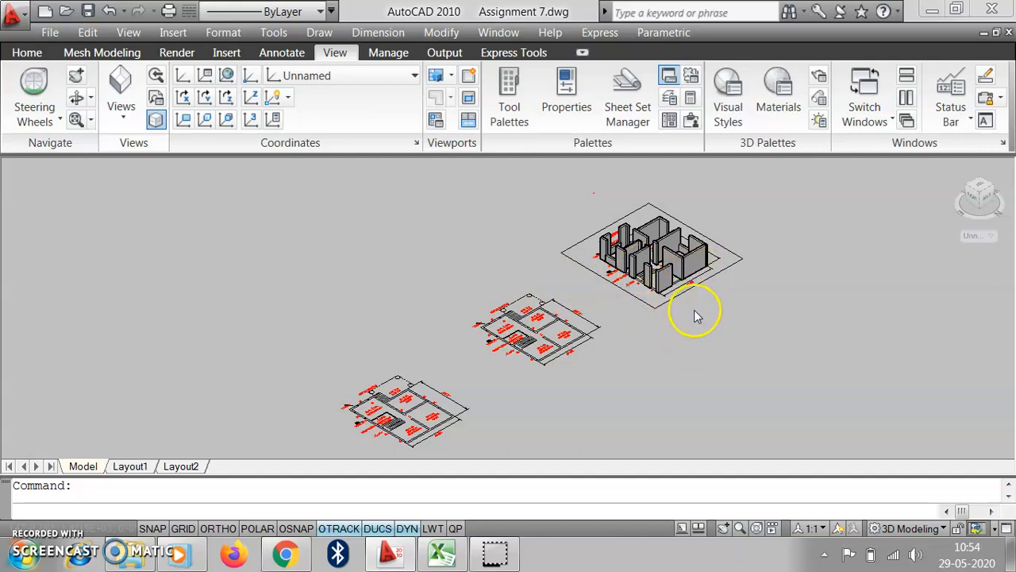
- Raise the dining cum kitchen's window opening beside the 26'-3" dimension to 3' with Press/Pull
scroll(695, 310, up, 5)
double_click(691, 278)
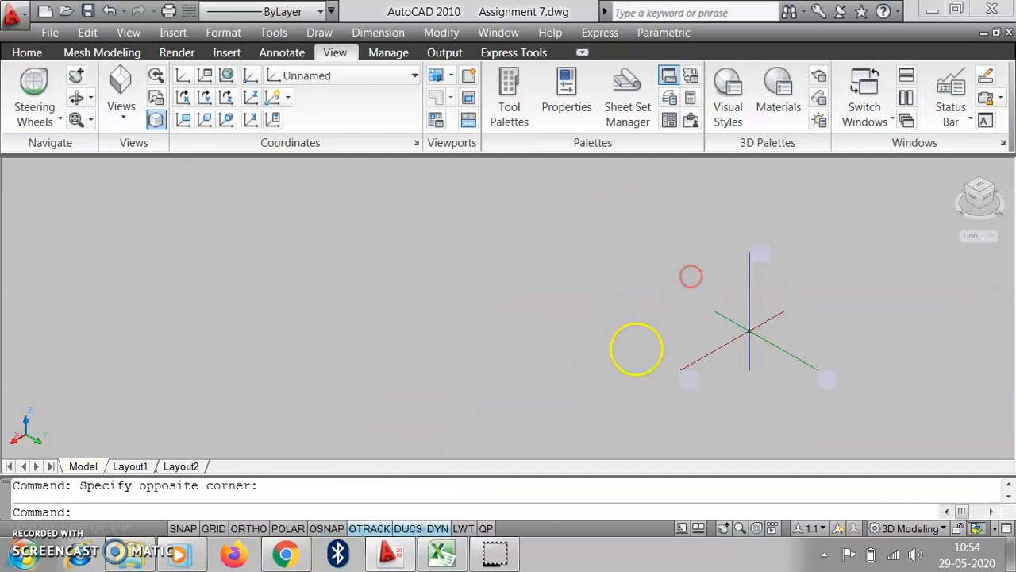
scroll(454, 315, down, 5)
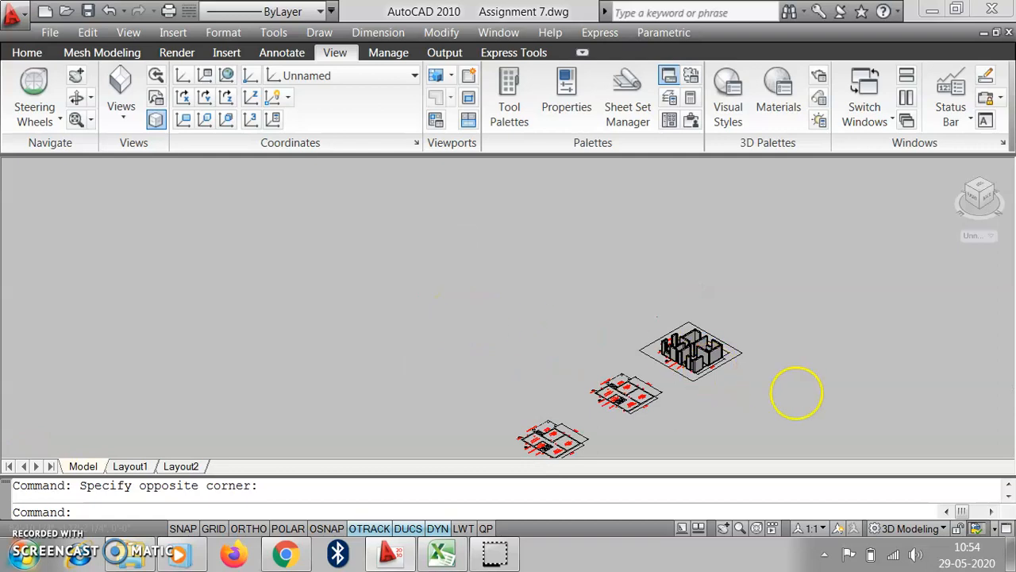
scroll(802, 435, down, 2)
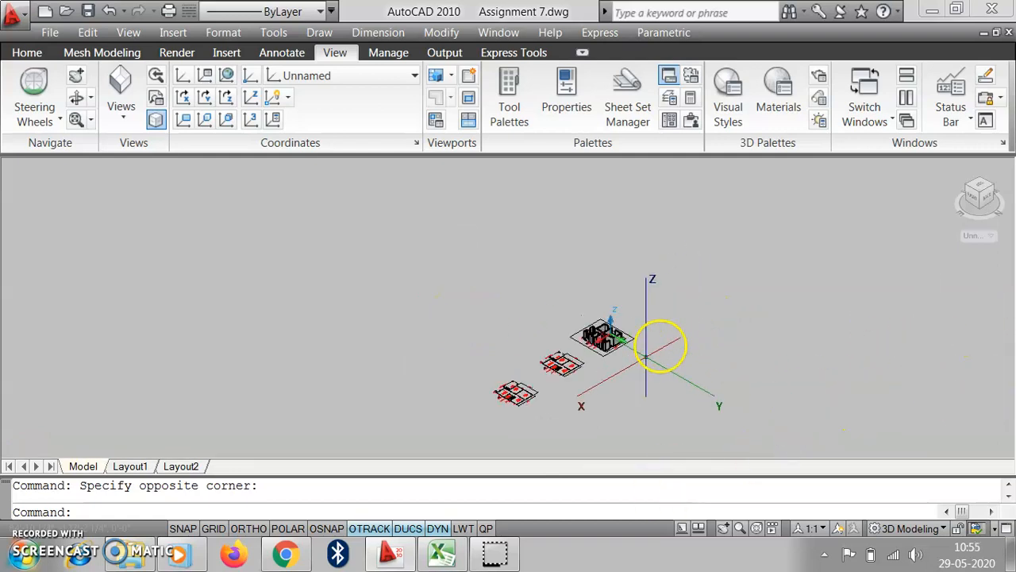
scroll(635, 356, up, 2)
scroll(627, 333, up, 4)
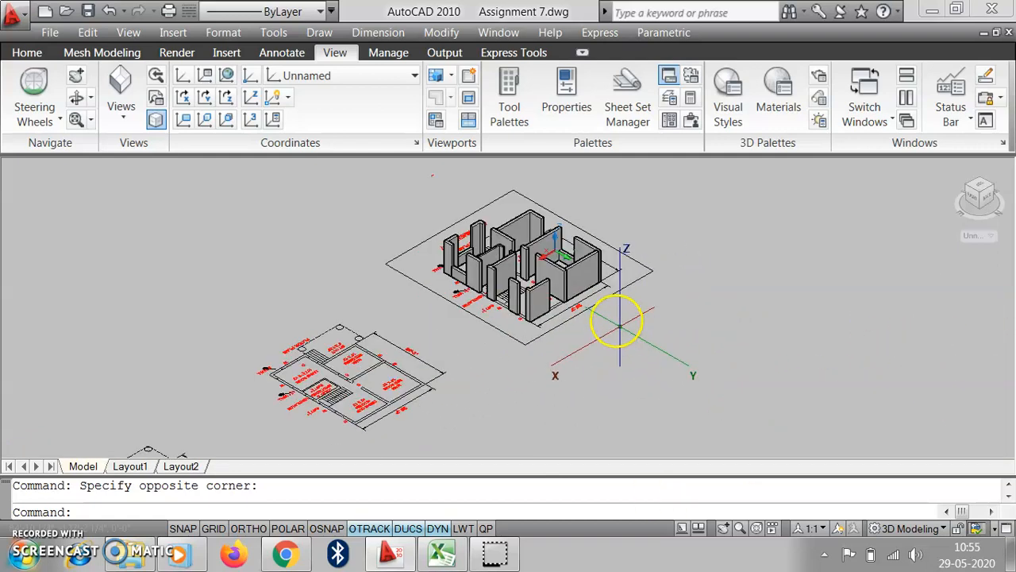
scroll(613, 315, up, 3)
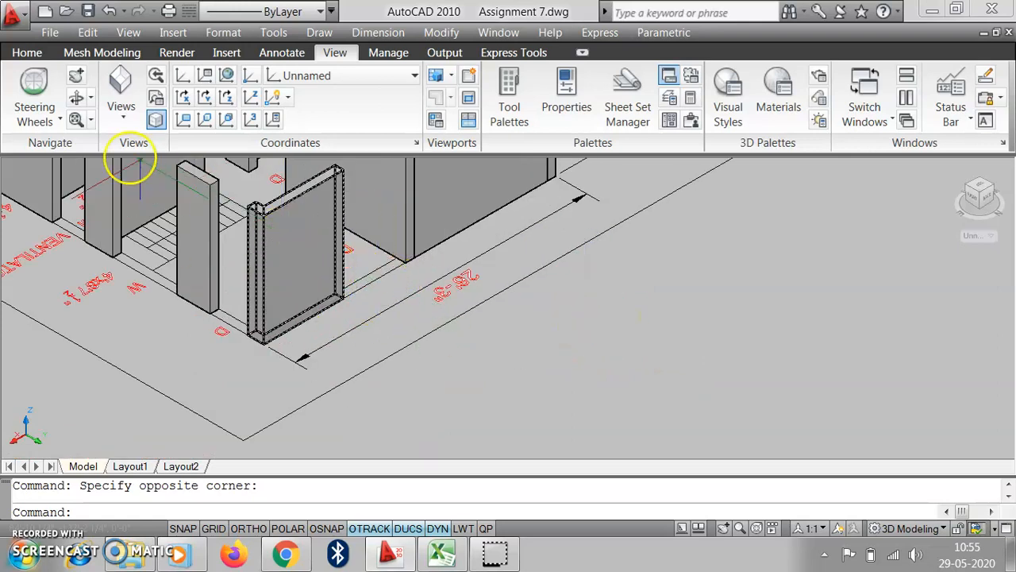
click(31, 54)
click(132, 124)
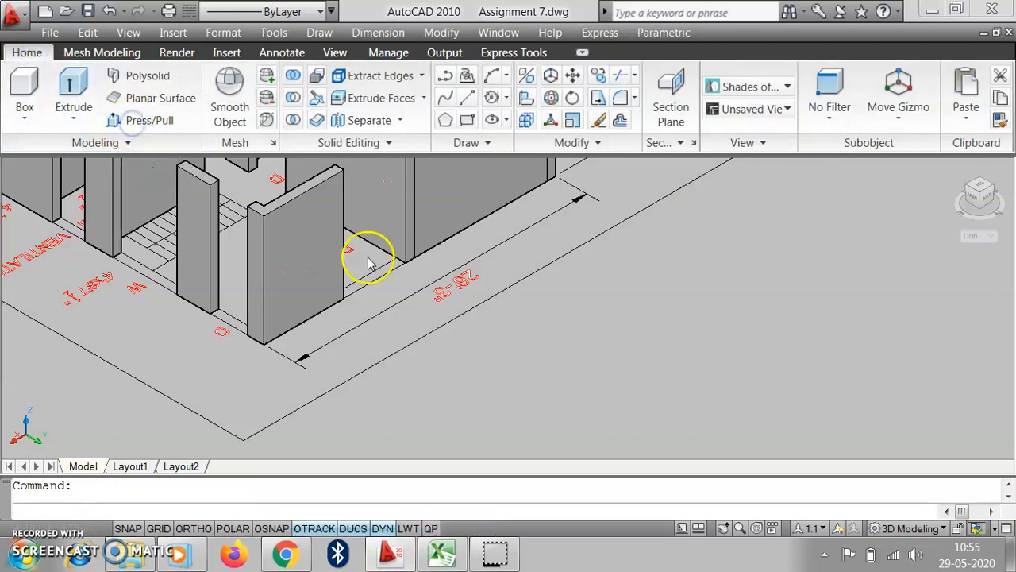
click(387, 267)
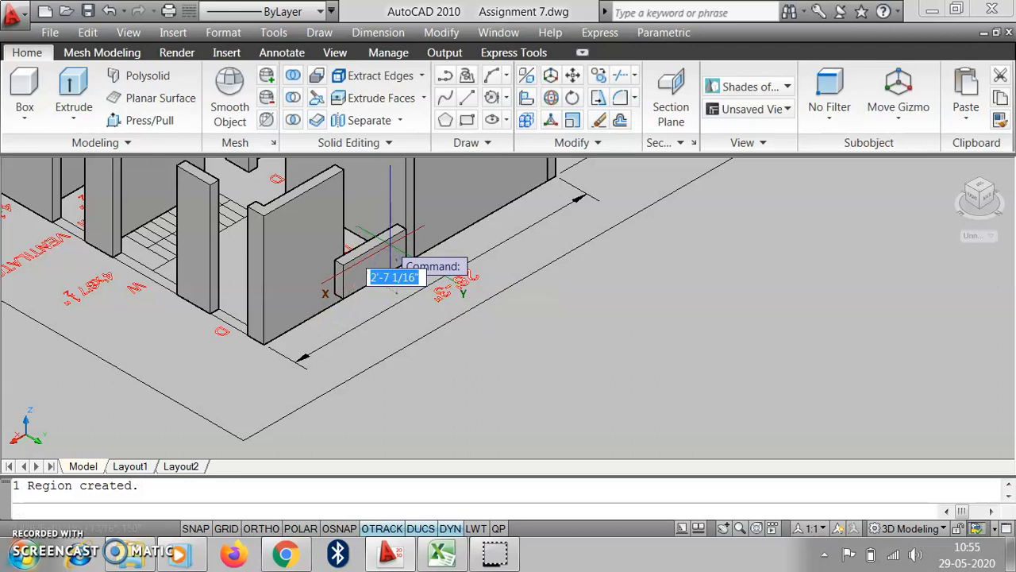
key(Return)
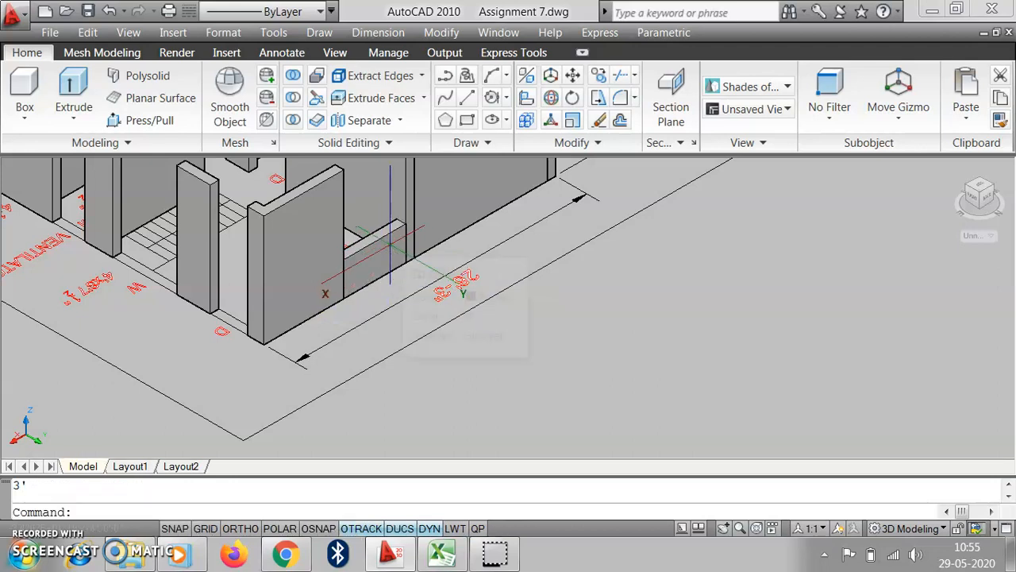
- Raise the window opening marked W beside the 4'x8'7½" label to 3' with Press/Pull
key(Return)
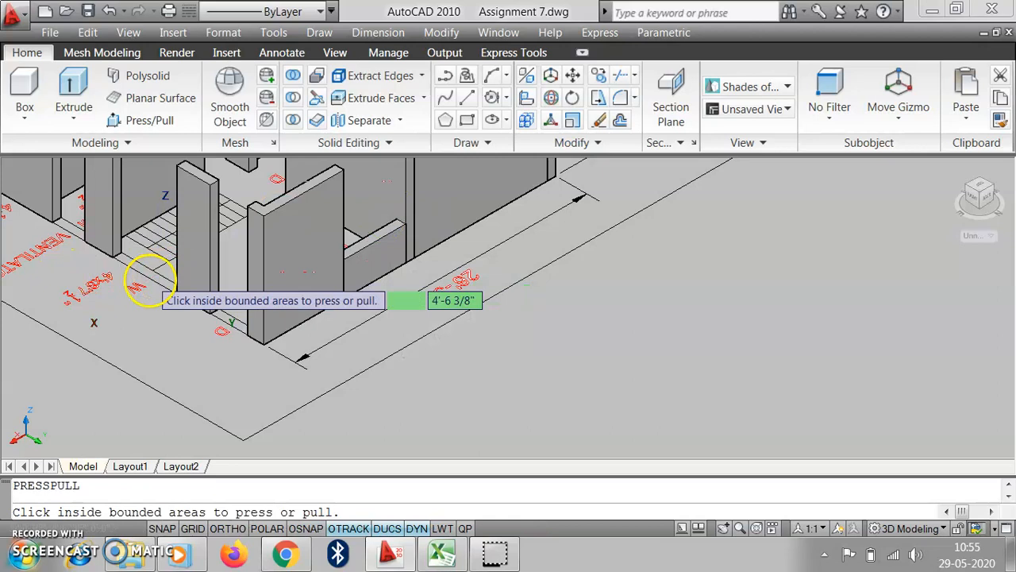
click(149, 279)
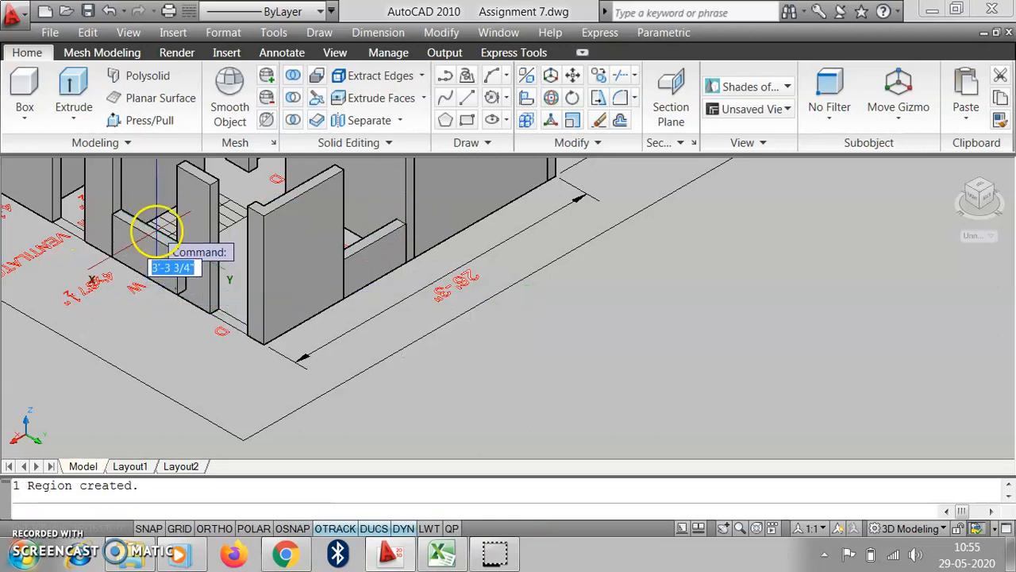
text(3')
key(Return)
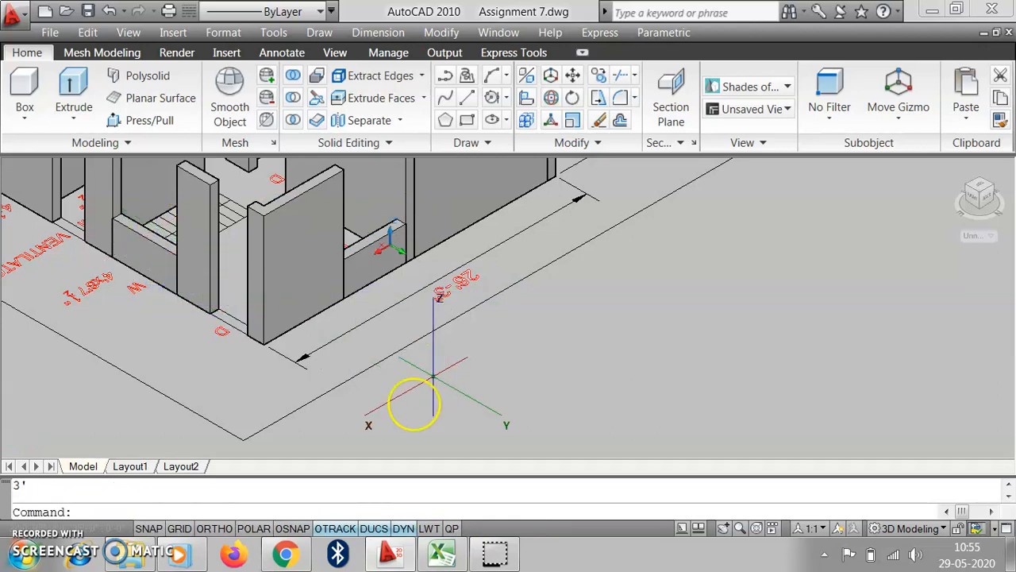
scroll(442, 415, down, 3)
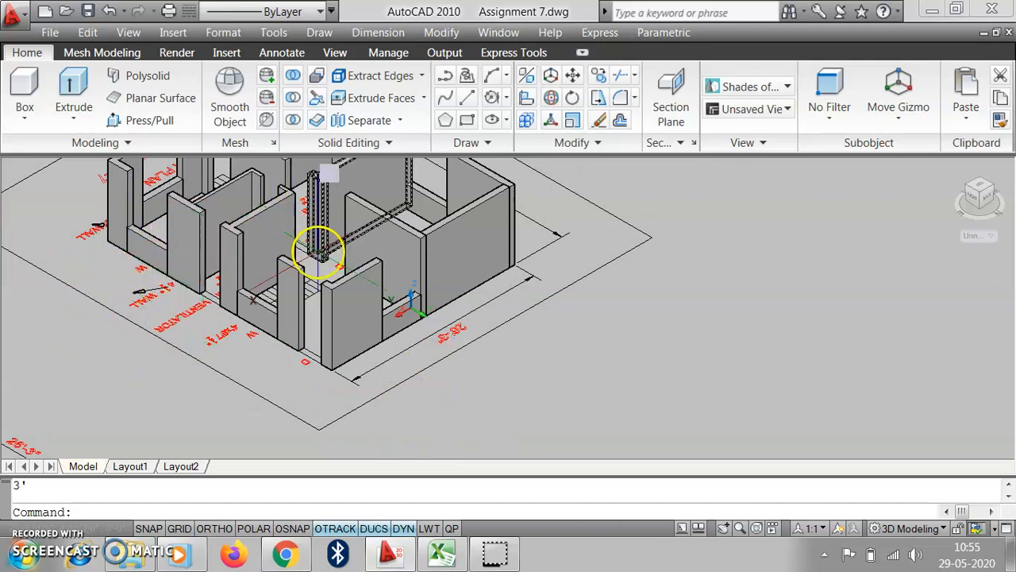
scroll(302, 261, up, 3)
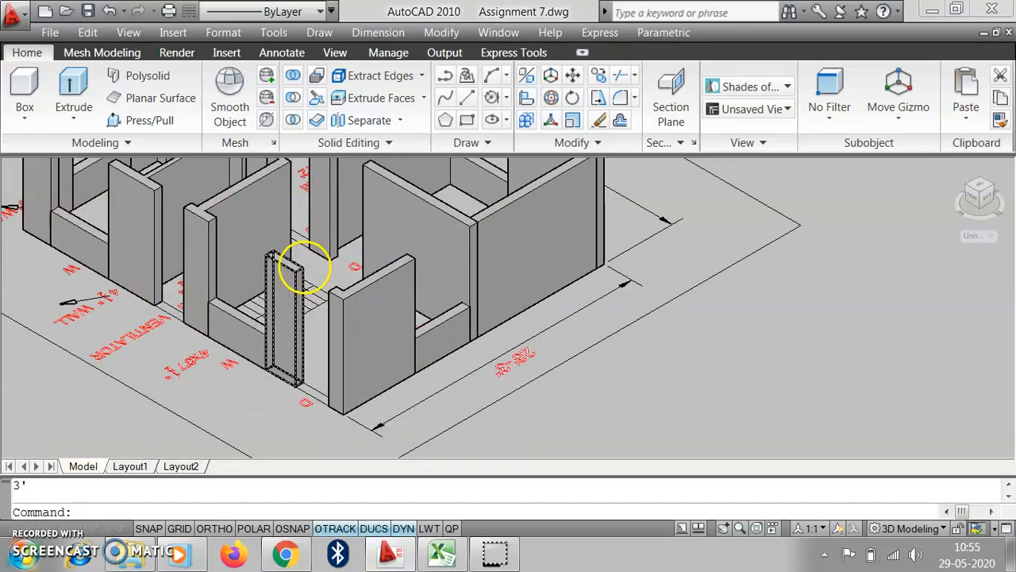
scroll(391, 254, down, 2)
scroll(395, 278, up, 2)
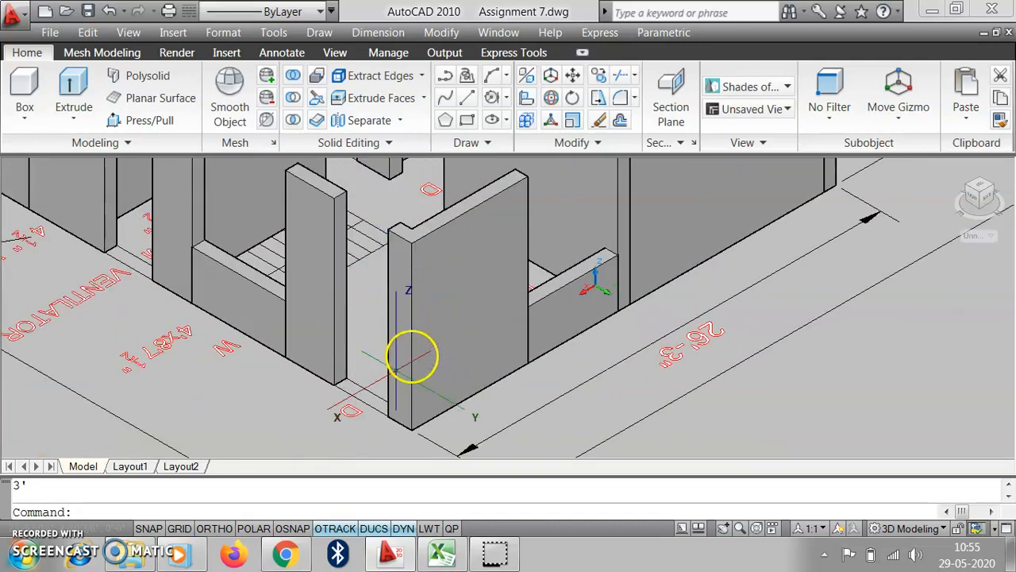
scroll(433, 353, down, 5)
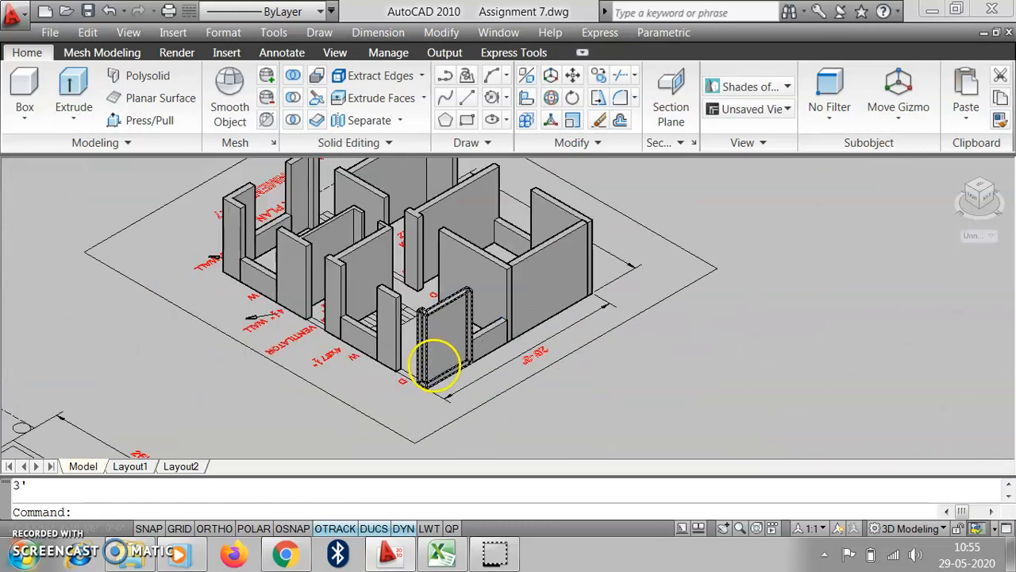
scroll(415, 288, down, 2)
- With object snap on, copy the window sill wall beside the plan title straight up to the wall tops above its opening
scroll(392, 234, up, 4)
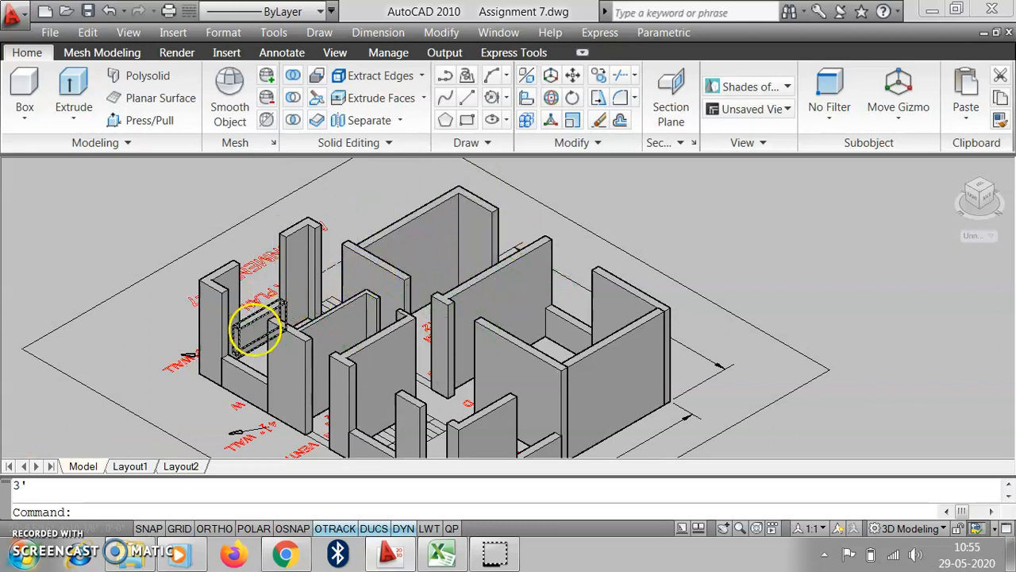
scroll(294, 329, up, 3)
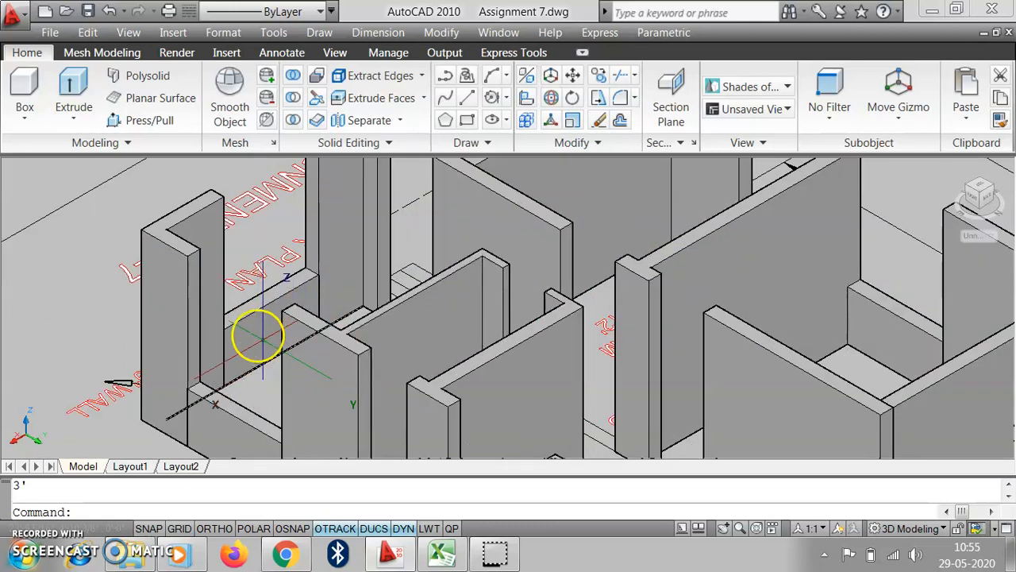
scroll(262, 349, down, 2)
scroll(274, 313, up, 3)
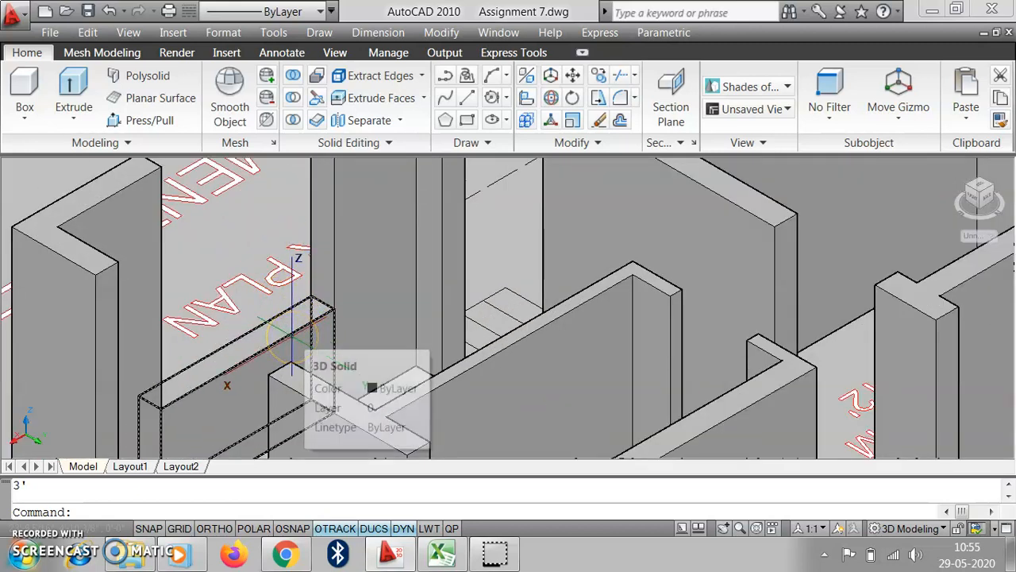
click(292, 336)
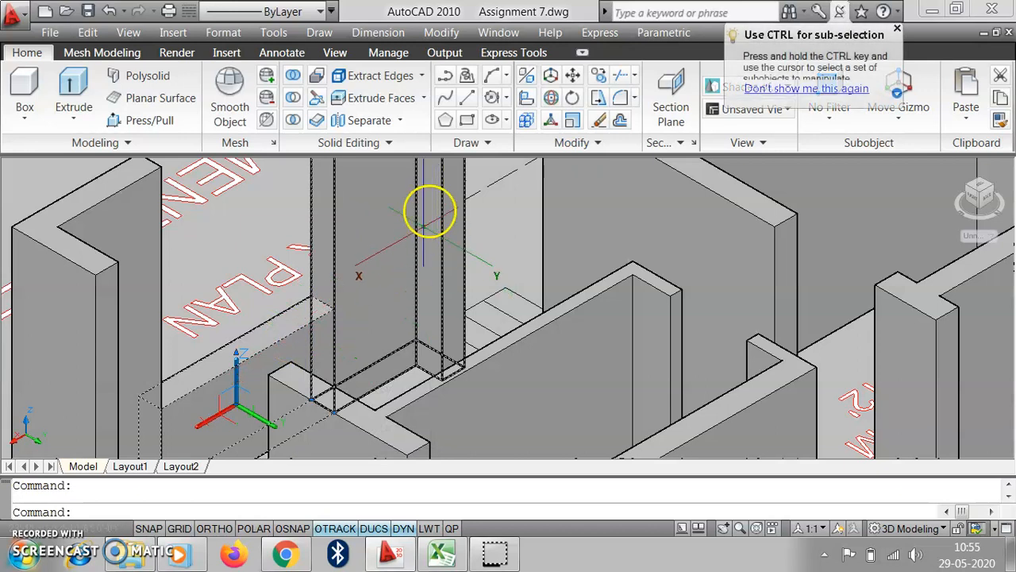
click(605, 75)
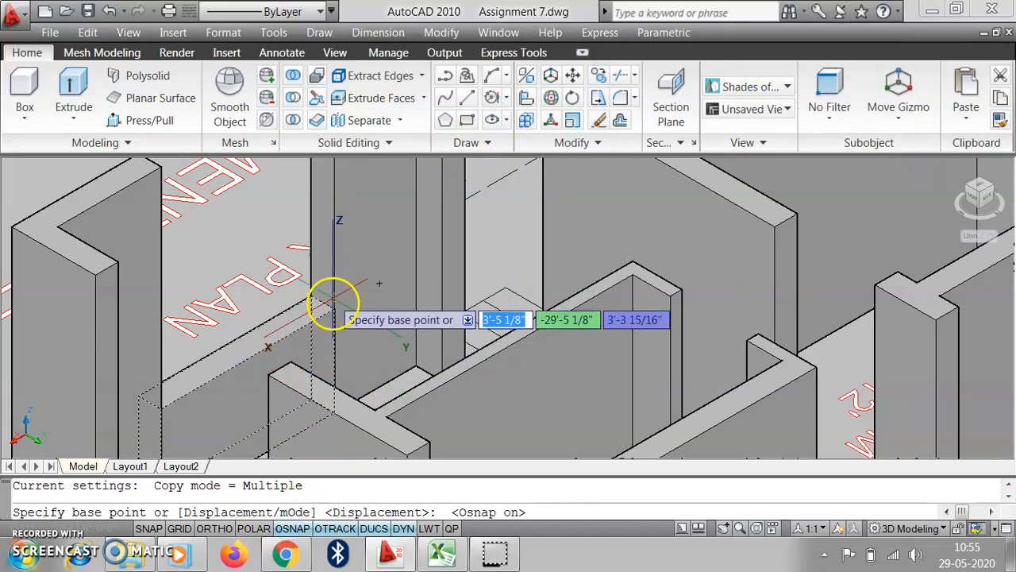
click(334, 310)
scroll(318, 345, down, 2)
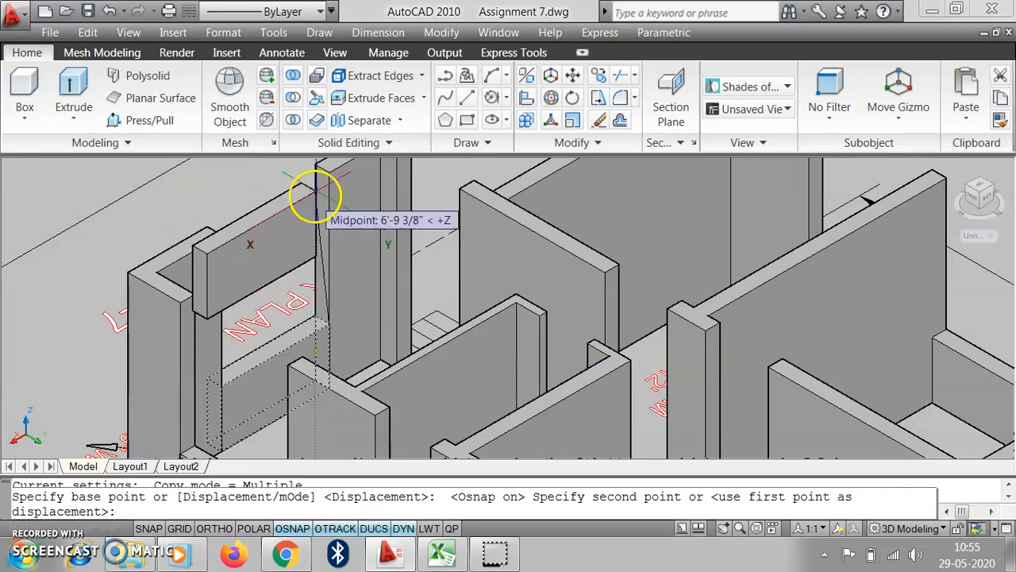
scroll(330, 168, up, 2)
scroll(329, 169, up, 2)
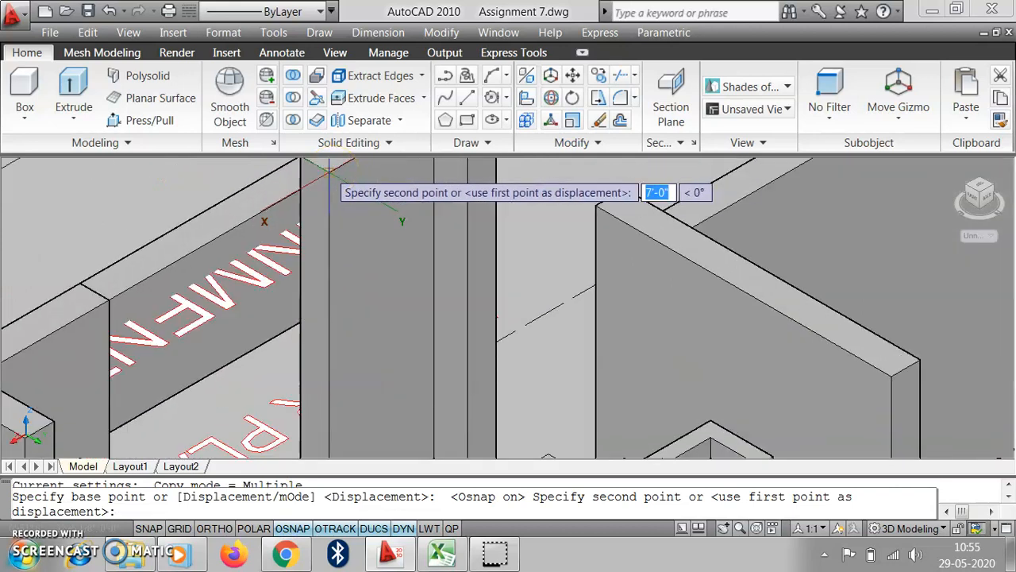
click(330, 169)
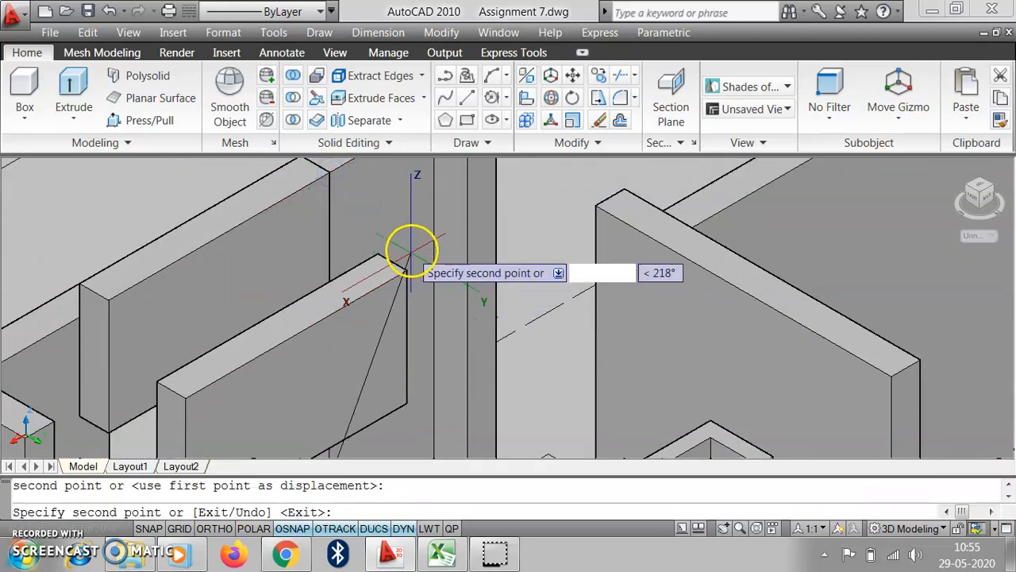
key(Escape)
scroll(384, 214, down, 3)
scroll(338, 302, down, 2)
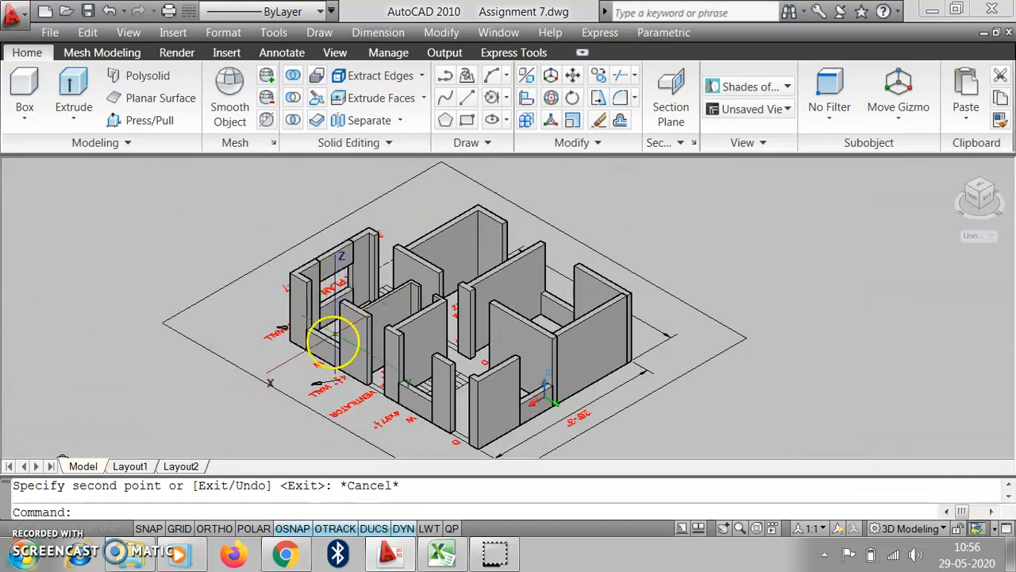
- Copy the sill wall of the window marked W near the 4½" WALL label up to the wall tops above its opening
scroll(326, 333, up, 4)
click(320, 321)
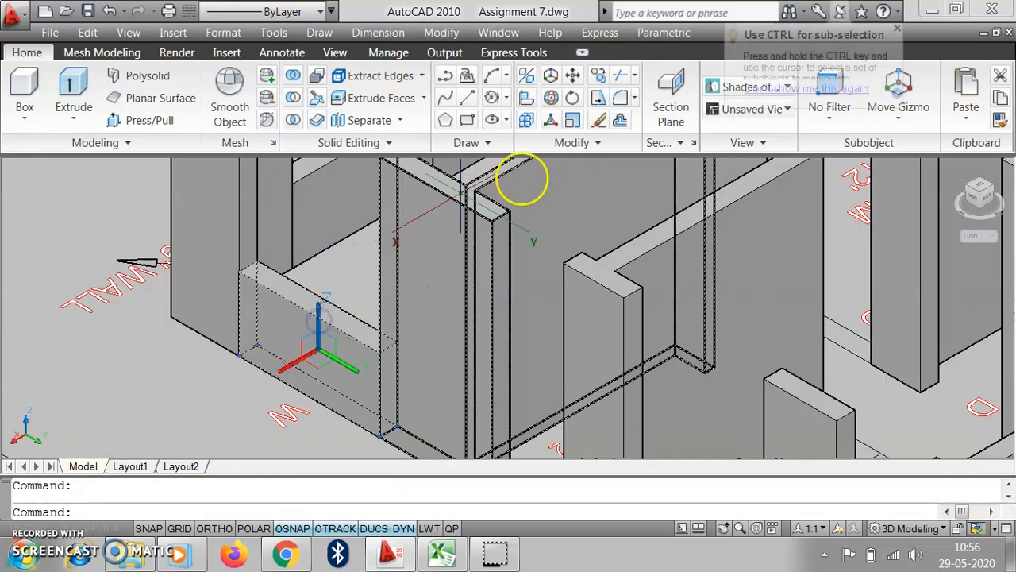
click(598, 76)
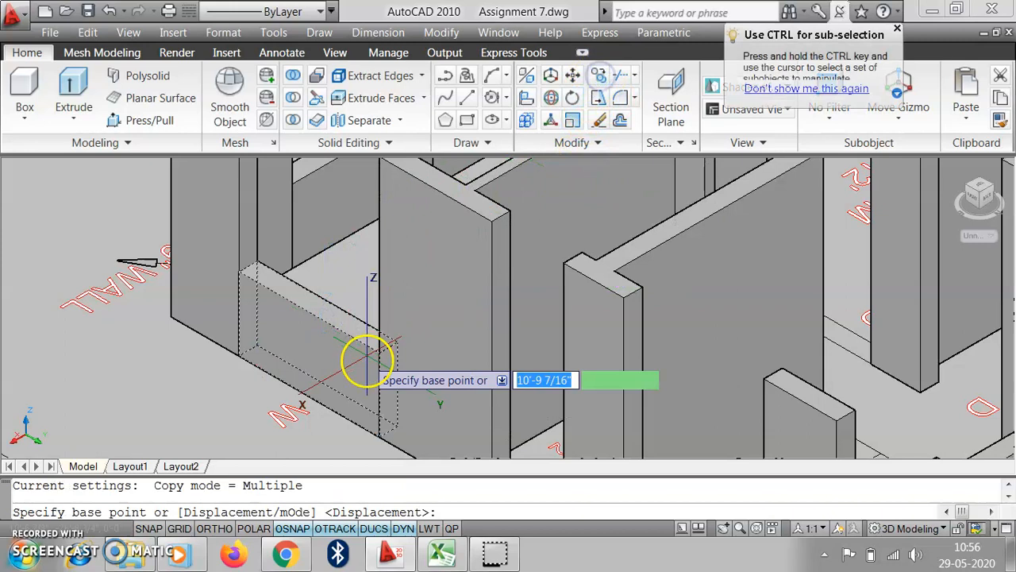
scroll(401, 413, down, 2)
scroll(313, 277, up, 3)
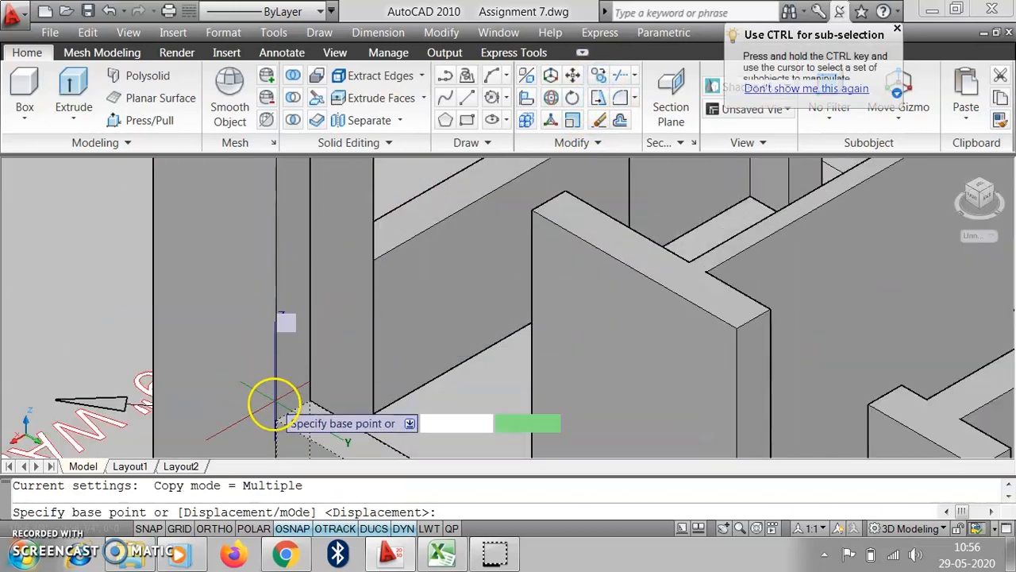
click(276, 421)
scroll(310, 340, down, 3)
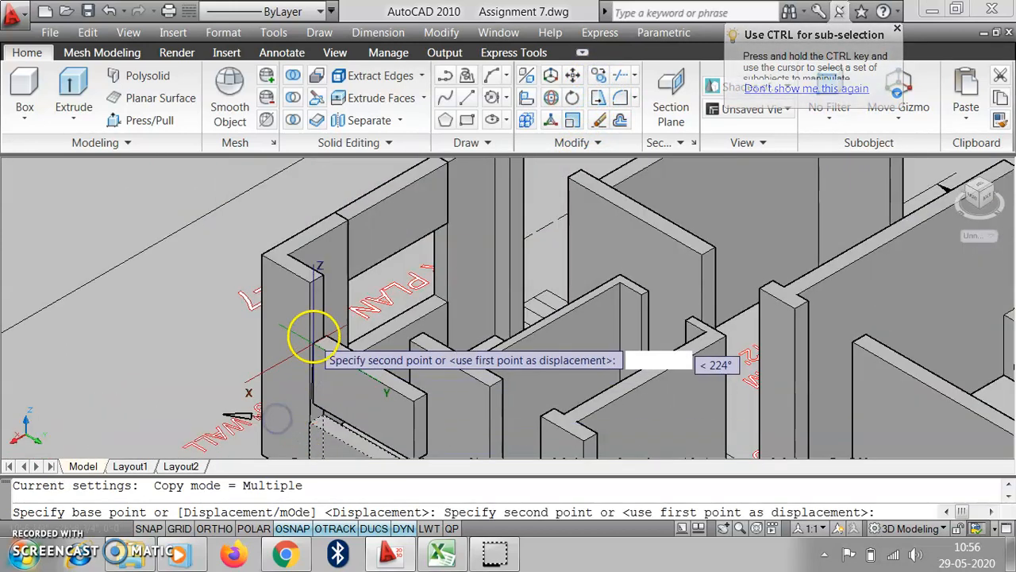
click(310, 277)
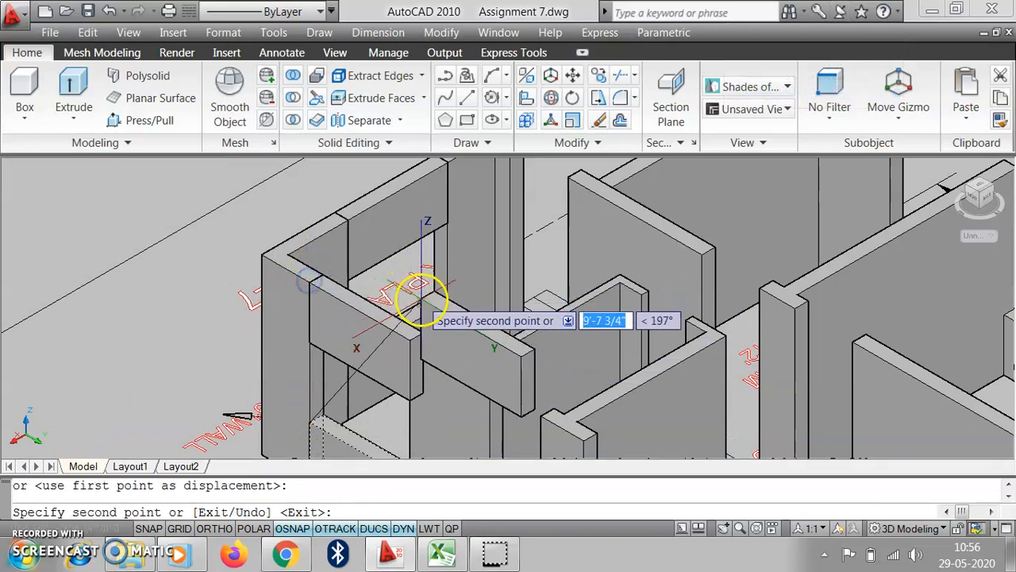
key(Escape)
- Raise the opening marked VENTILATOR to 5' with Press/Pull
scroll(403, 231, down, 4)
scroll(466, 340, up, 3)
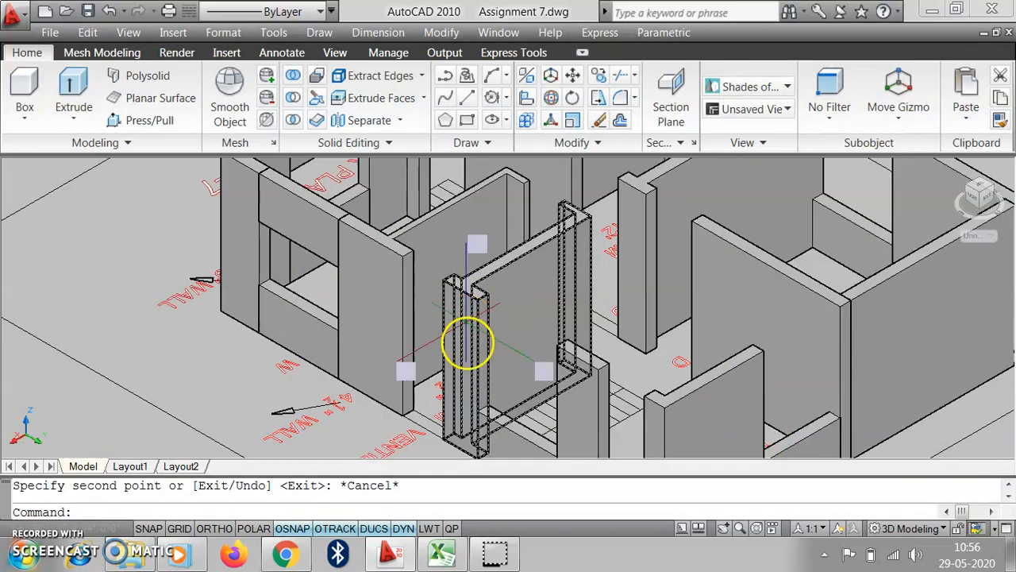
scroll(477, 415, down, 3)
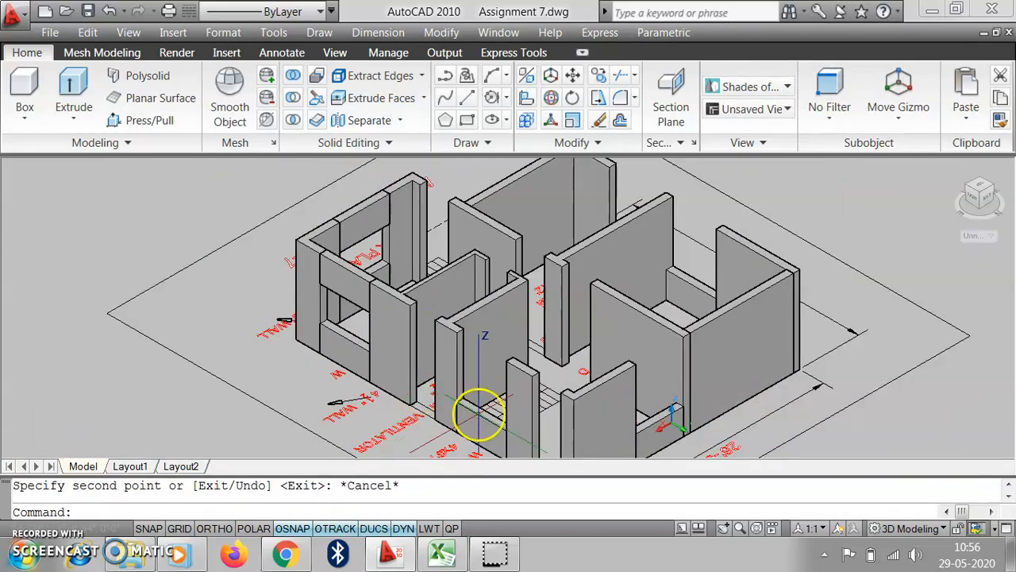
scroll(431, 426, up, 5)
scroll(381, 401, down, 2)
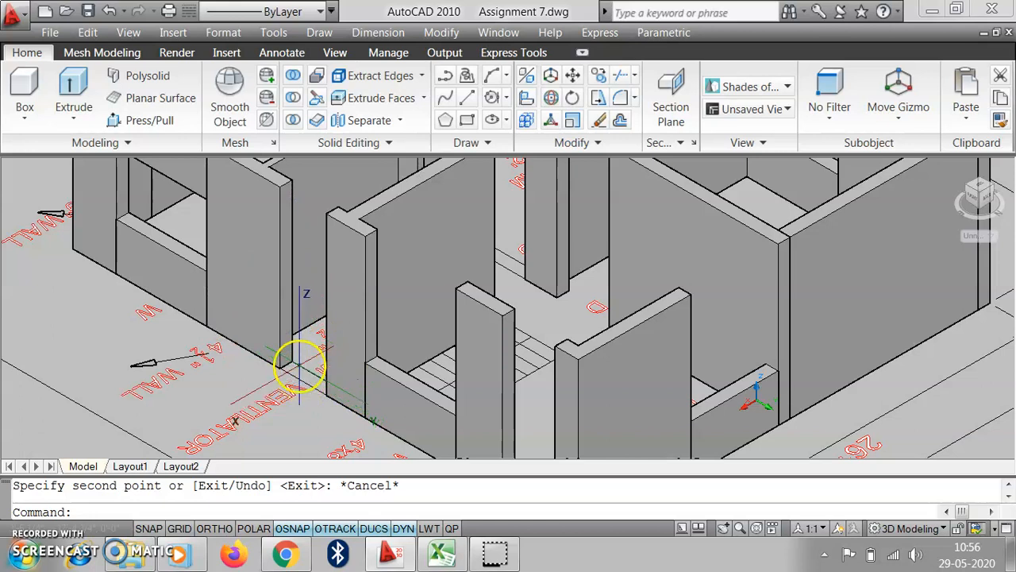
click(148, 123)
click(306, 369)
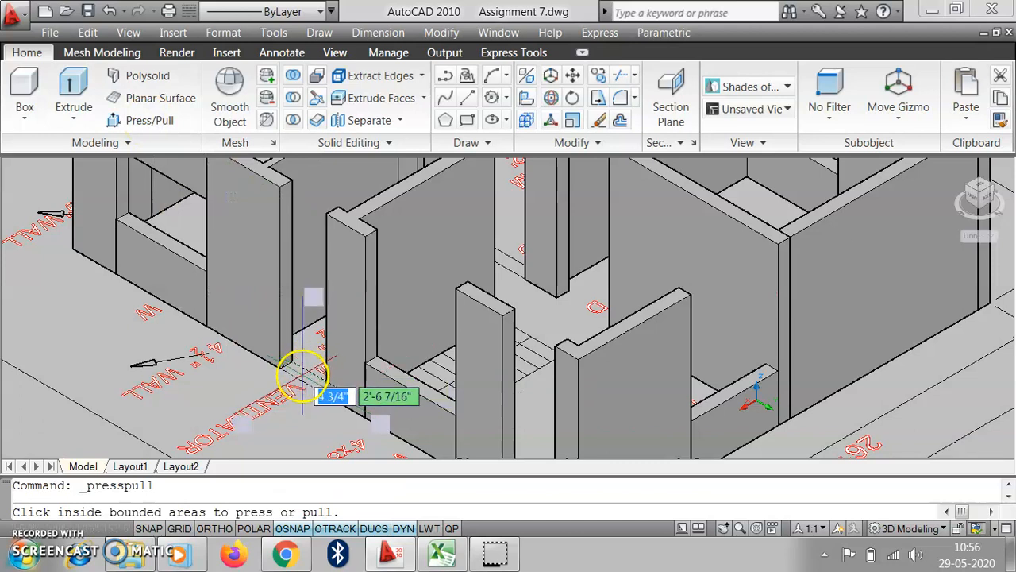
click(306, 367)
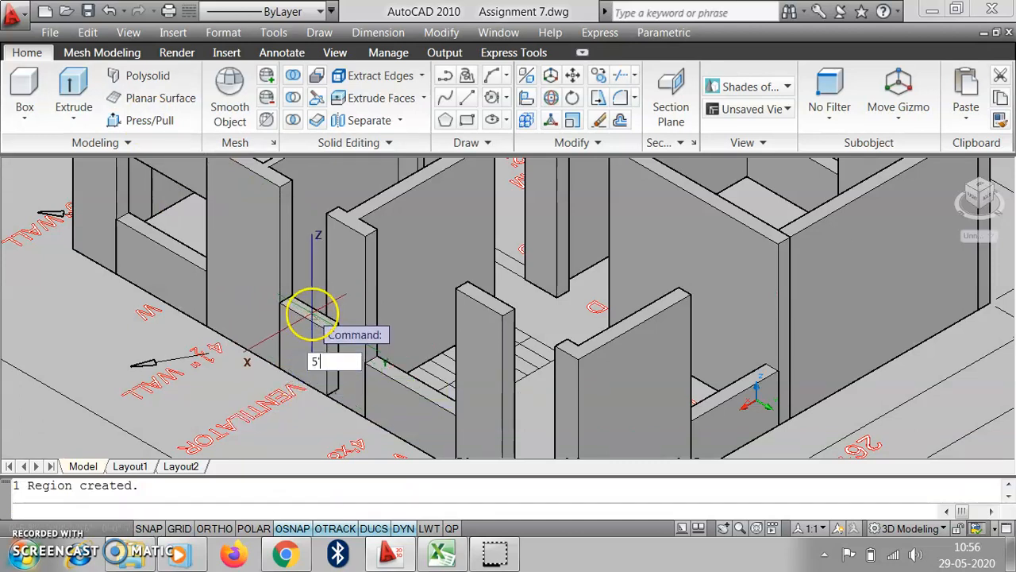
text(5')
key(Return)
- Copy the sill wall of the window marked W beside the 4'x8'7½" label up to the wall tops above its opening
scroll(389, 345, down, 3)
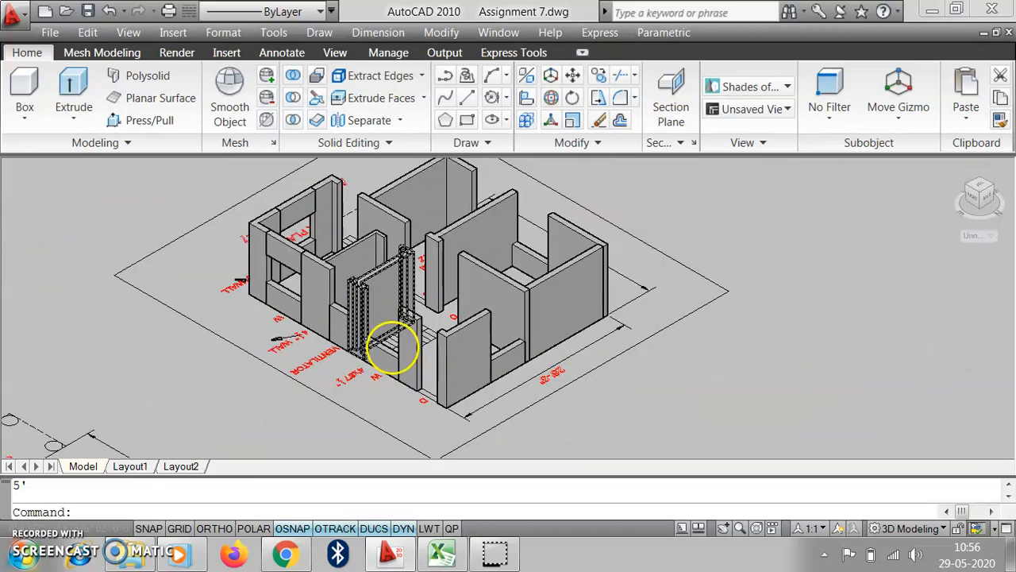
scroll(425, 366, up, 3)
click(342, 346)
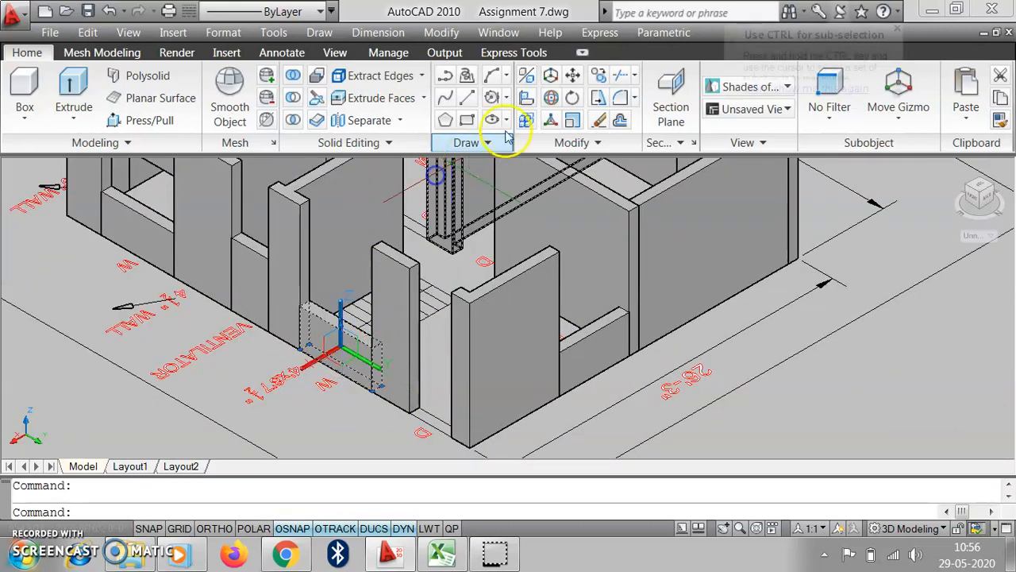
click(599, 75)
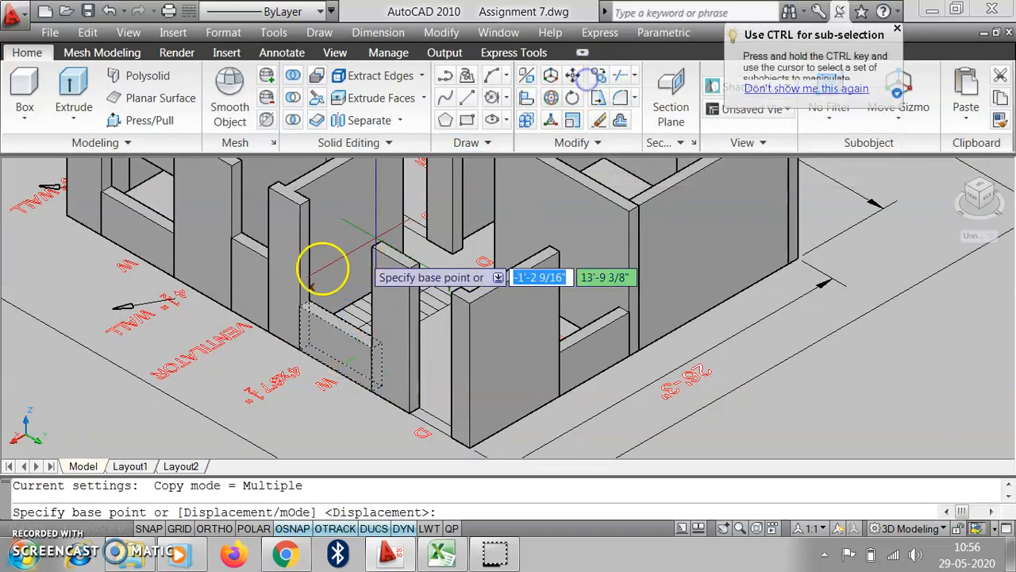
scroll(295, 290, up, 2)
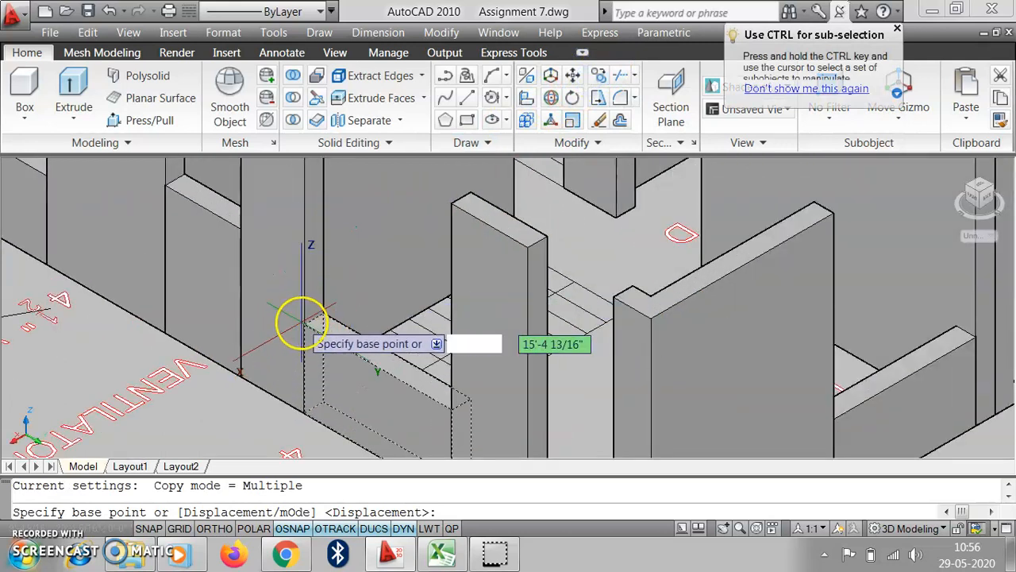
click(303, 325)
scroll(306, 344, down, 2)
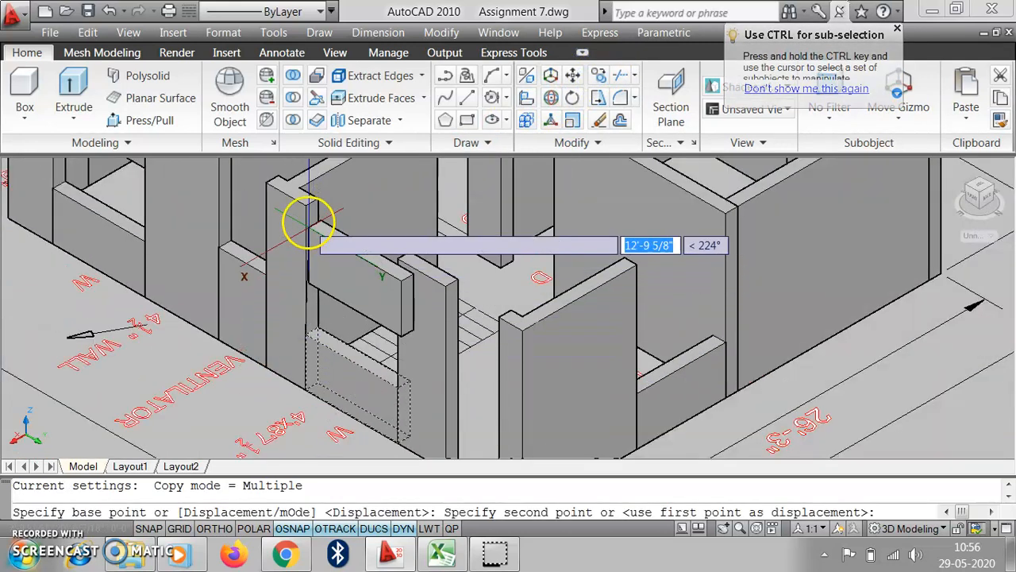
click(307, 208)
key(Escape)
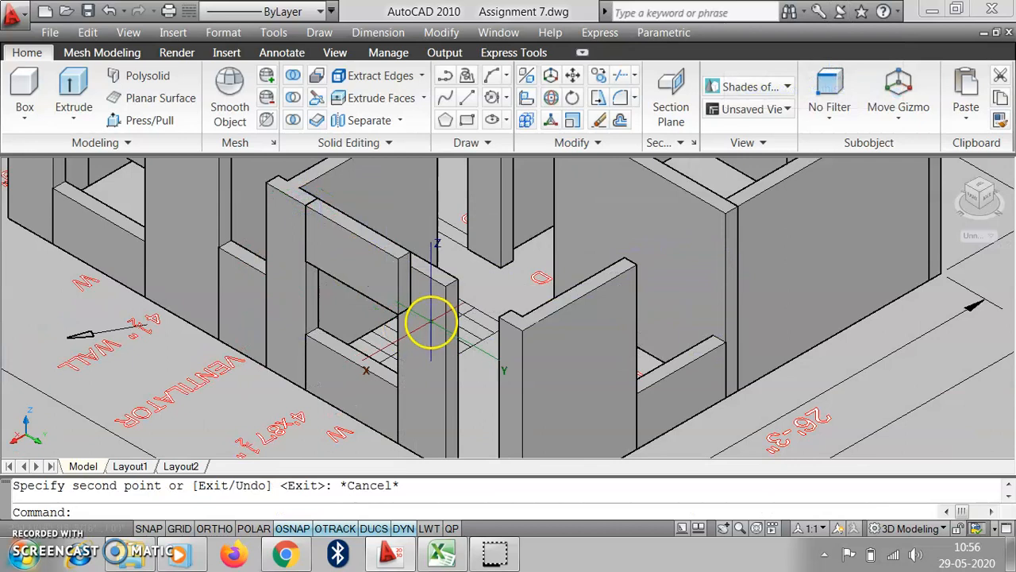
- Raise the outer corner door opening marked D, beside the 26'-3" dimension, to 3' with Press/Pull
scroll(461, 318, down, 3)
scroll(522, 331, up, 3)
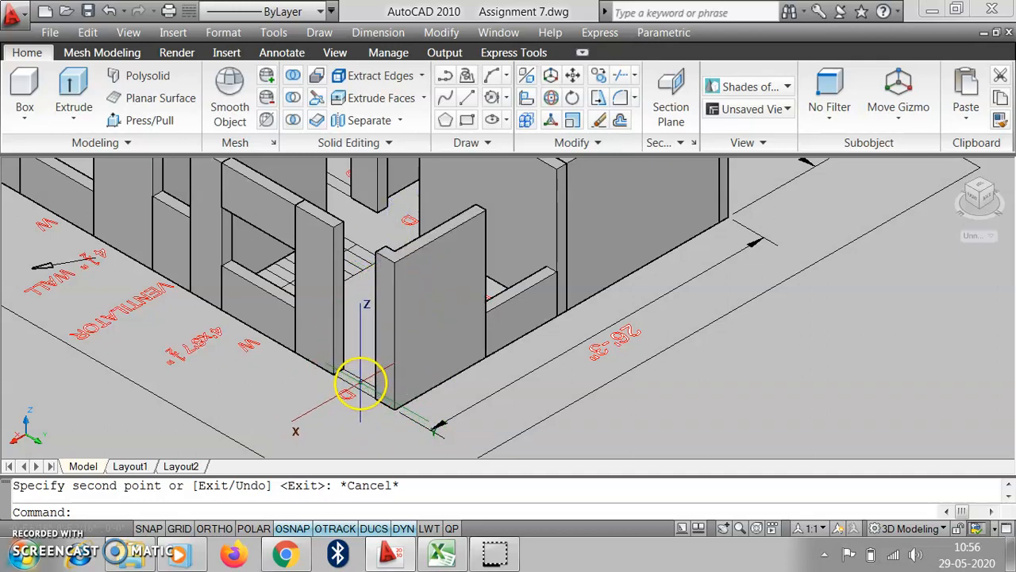
click(145, 118)
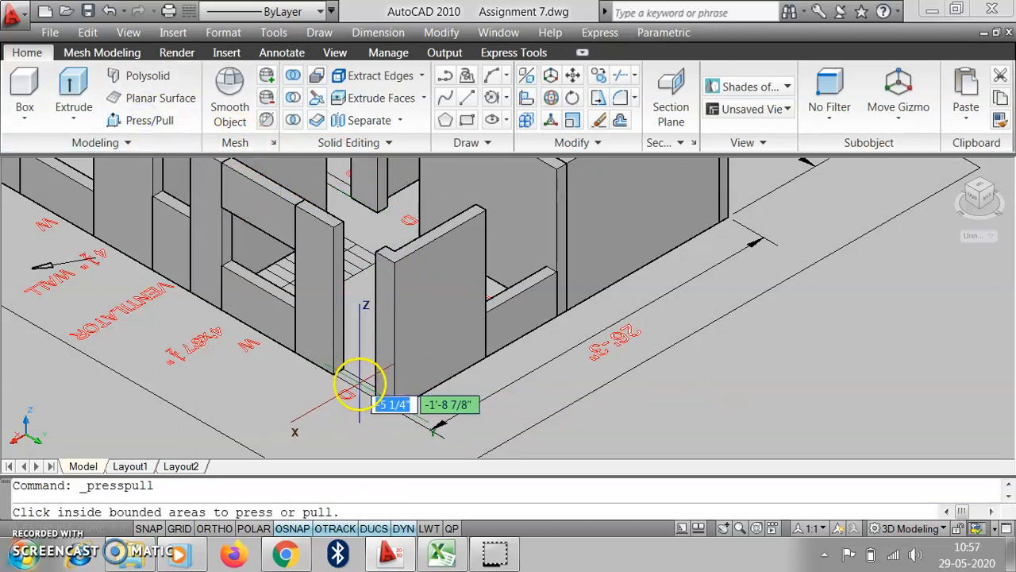
click(357, 388)
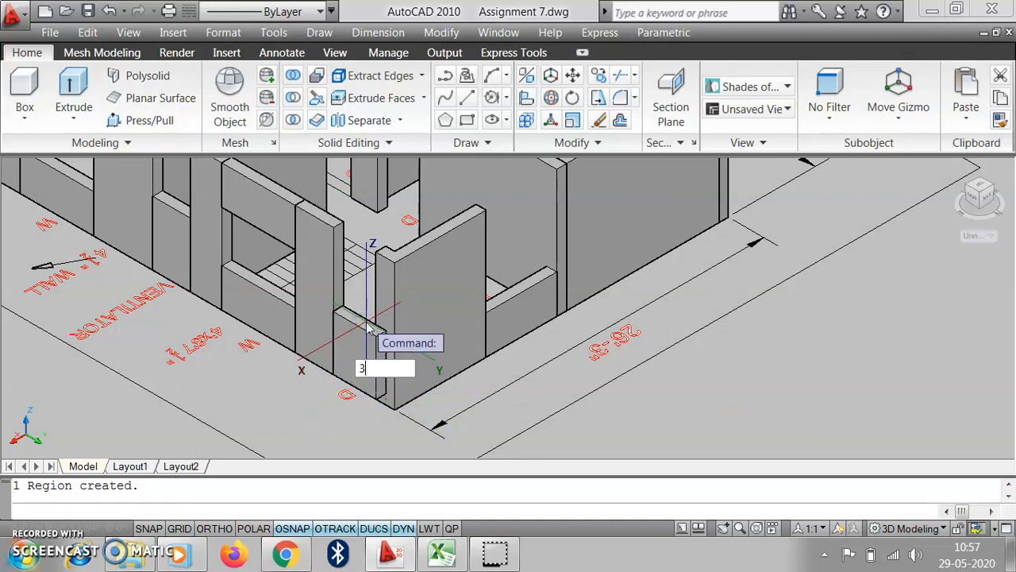
text(3')
key(Return)
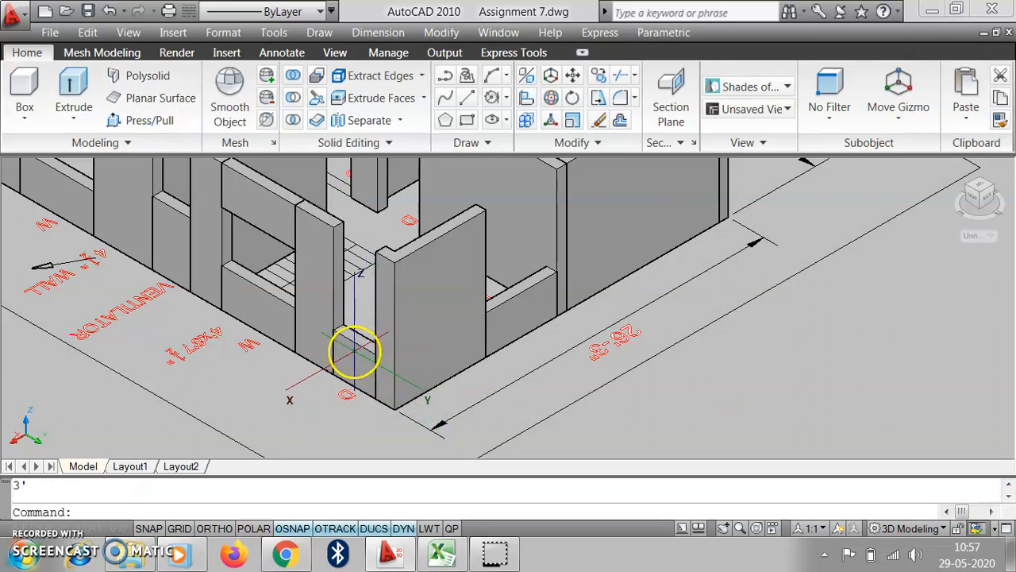
- Move the 3' block in the corner door opening marked D up to the top of the adjoining walls
click(352, 352)
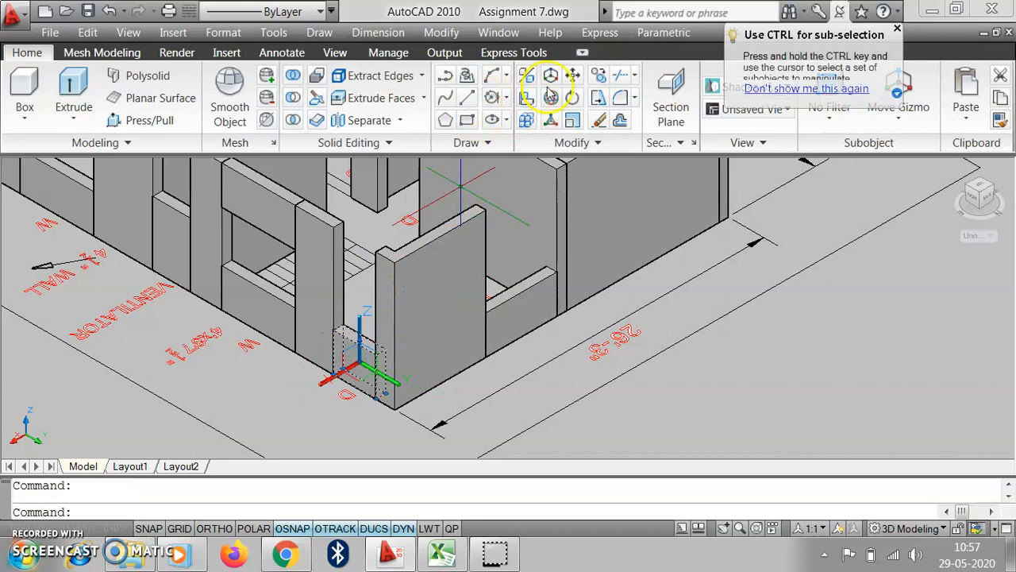
click(573, 74)
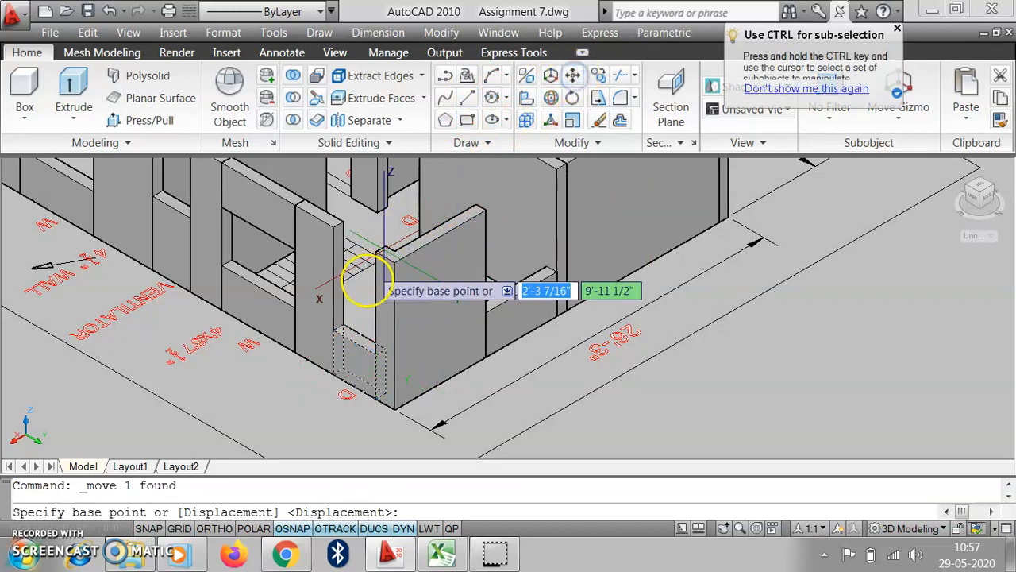
click(332, 335)
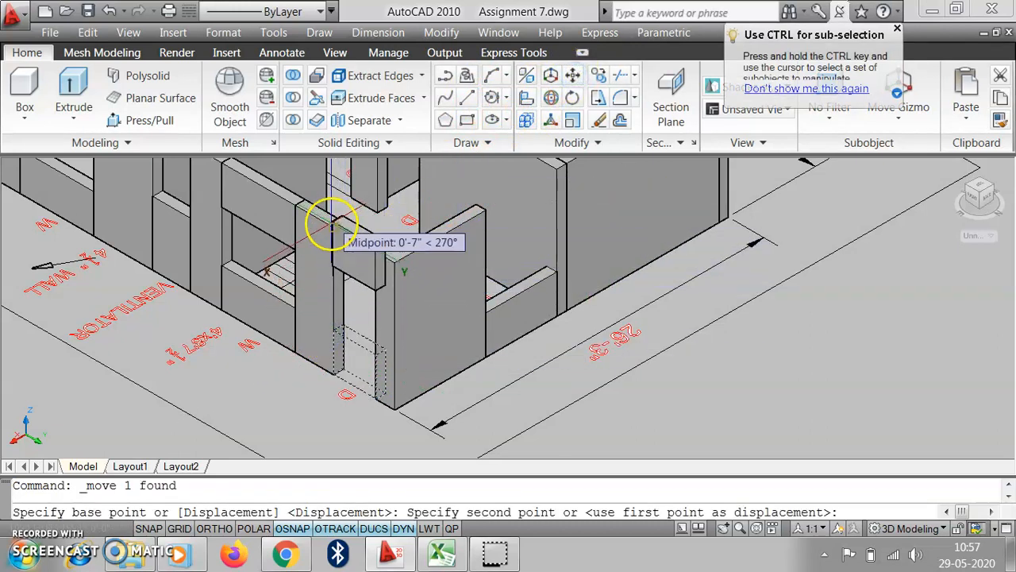
click(332, 224)
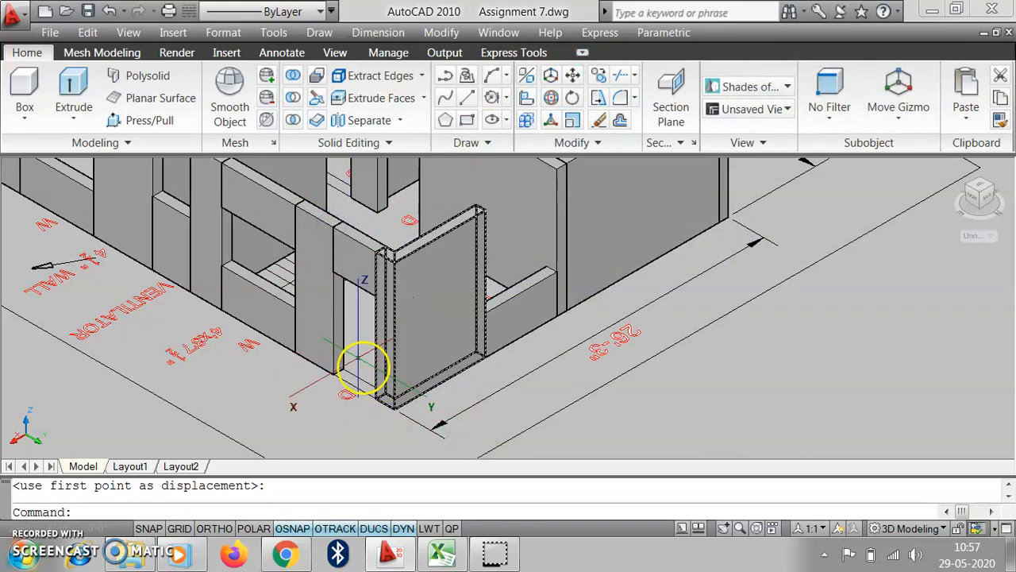
key(Escape)
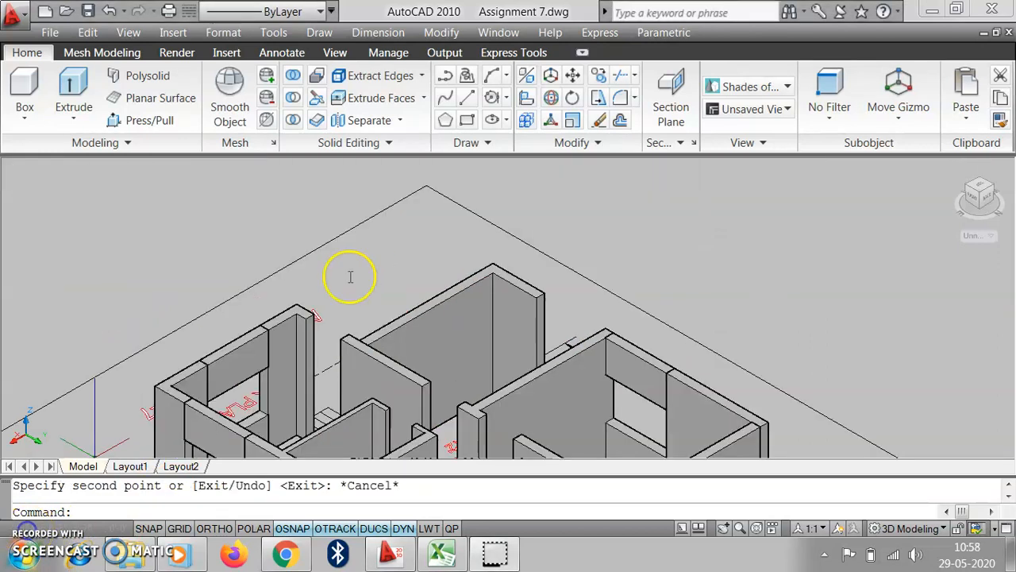
- Switch the model to the SW Isometric view and select the sill wall of the window marked W nearest the sit out
scroll(383, 219, down, 4)
scroll(384, 241, up, 3)
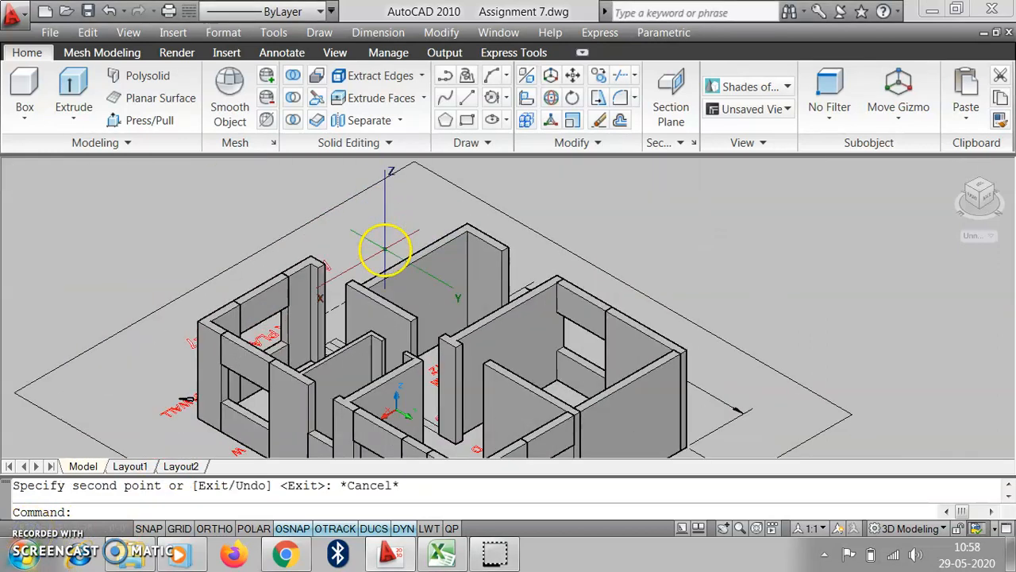
click(416, 305)
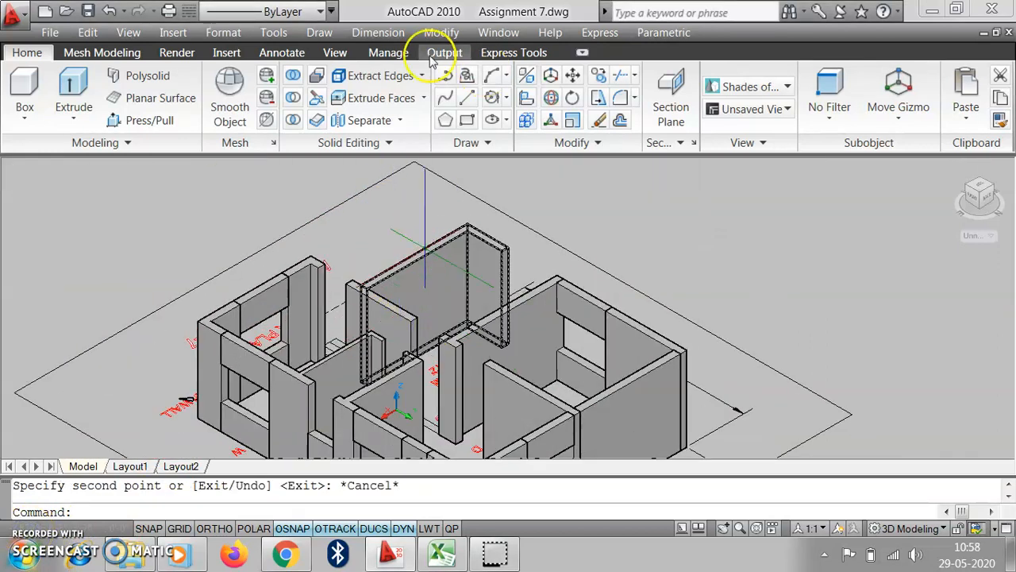
click(332, 54)
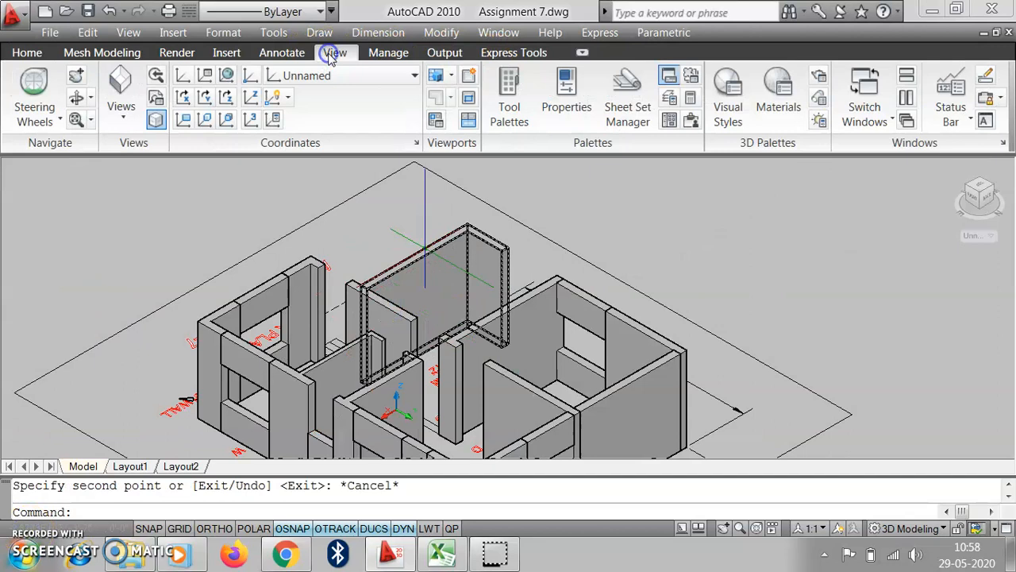
click(130, 115)
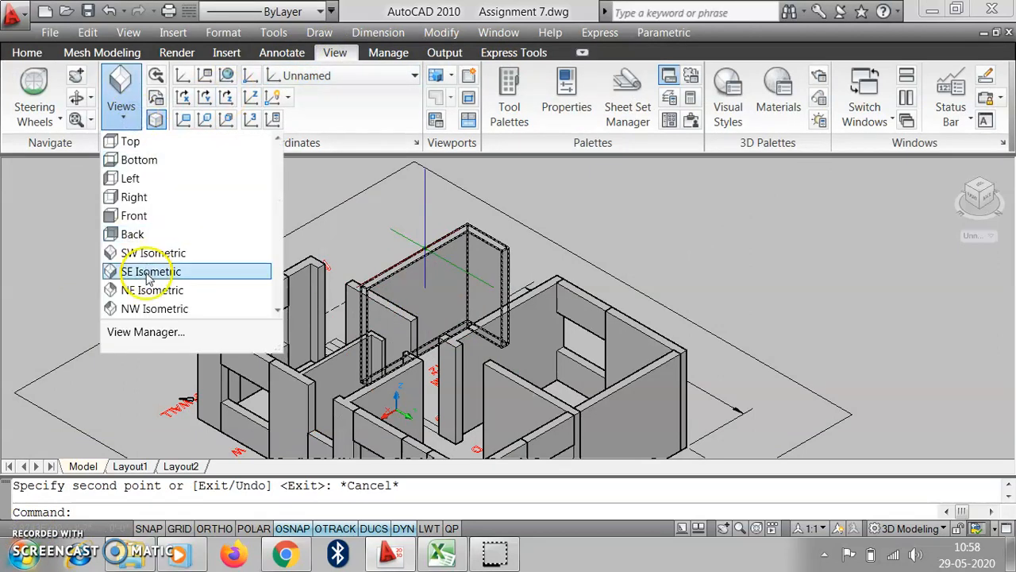
click(152, 254)
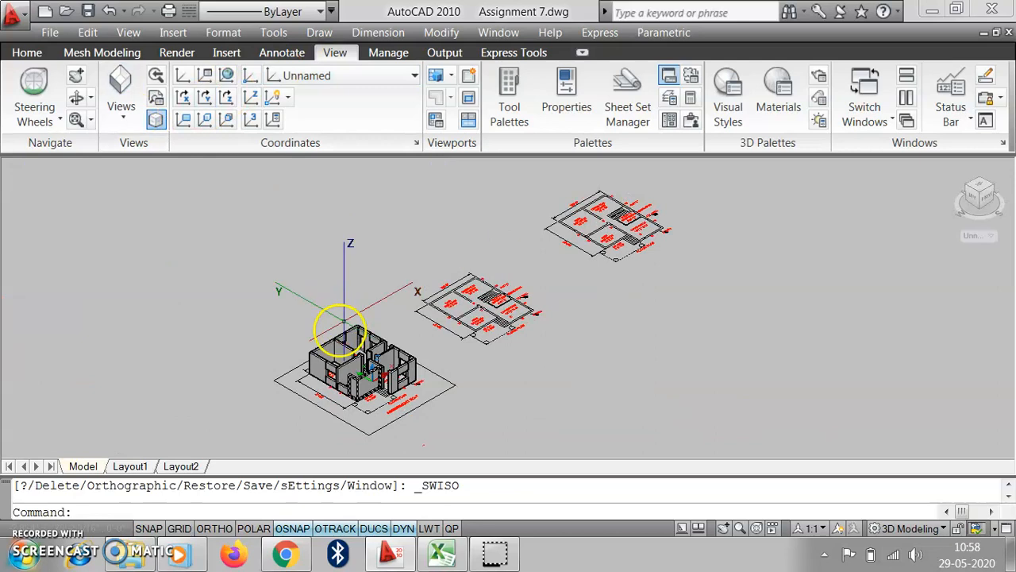
scroll(367, 428, up, 5)
scroll(369, 401, down, 2)
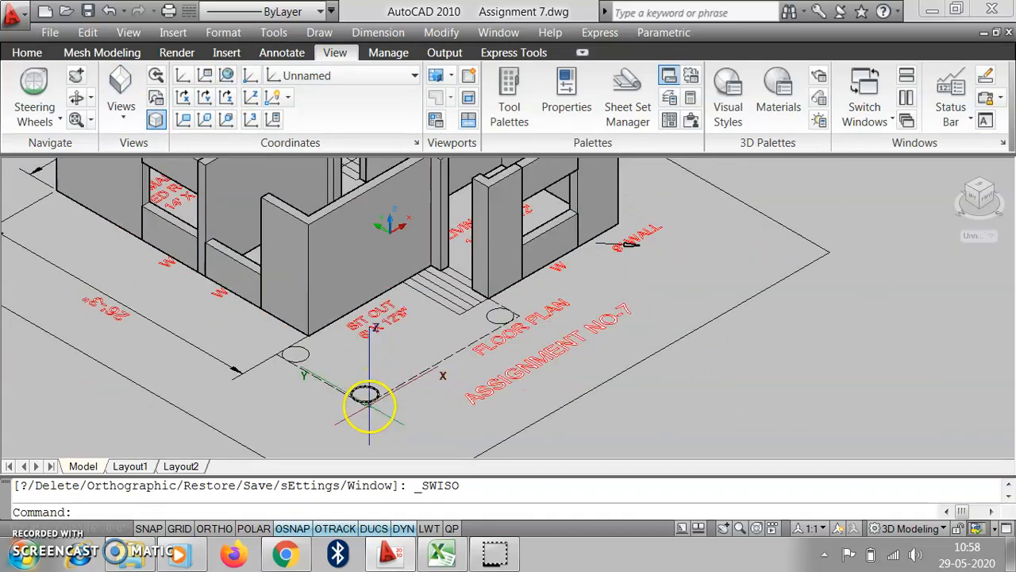
scroll(298, 330, up, 3)
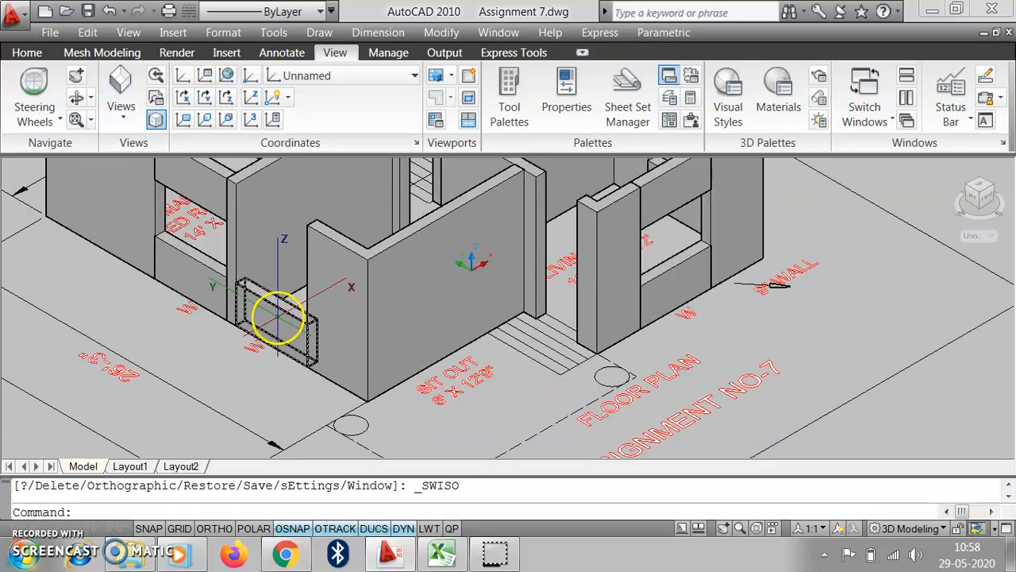
click(270, 306)
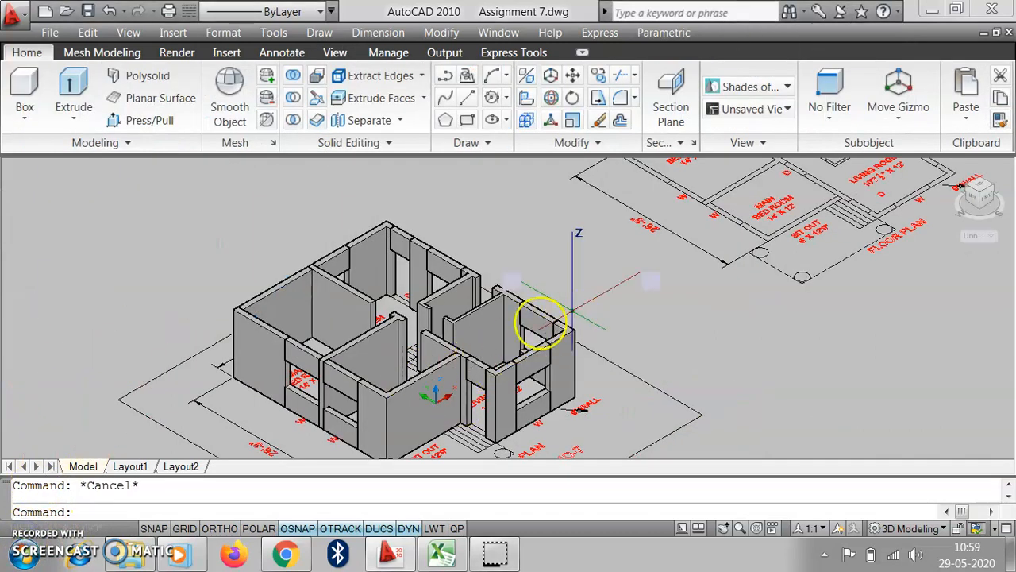
- Examine the 3D model's walls, sills and door and window openings in the rooms, and compare it with the adjacent flat floor plan
scroll(523, 325, up, 6)
scroll(532, 294, down, 5)
scroll(469, 356, up, 4)
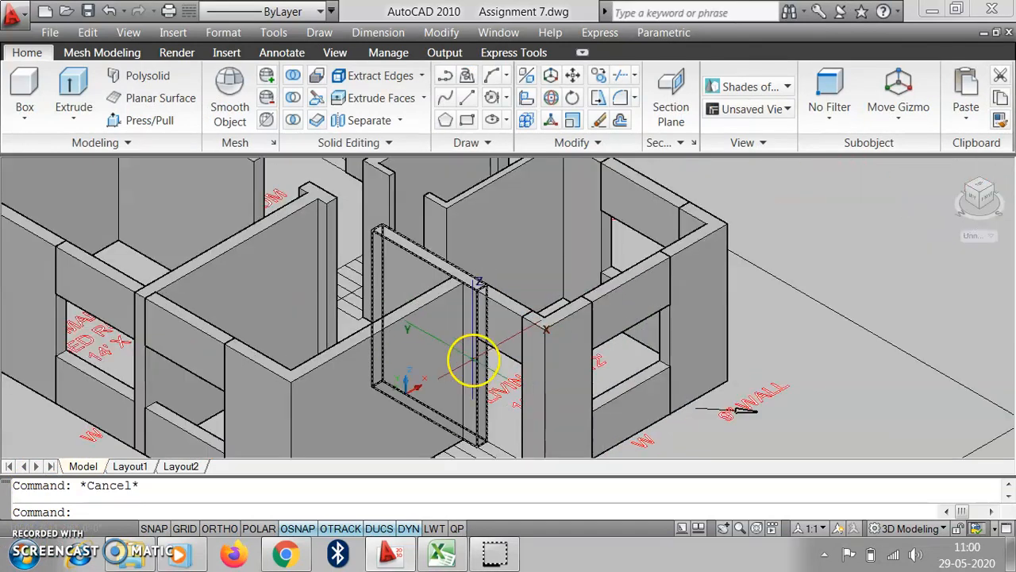
scroll(417, 322, down, 4)
scroll(412, 350, up, 3)
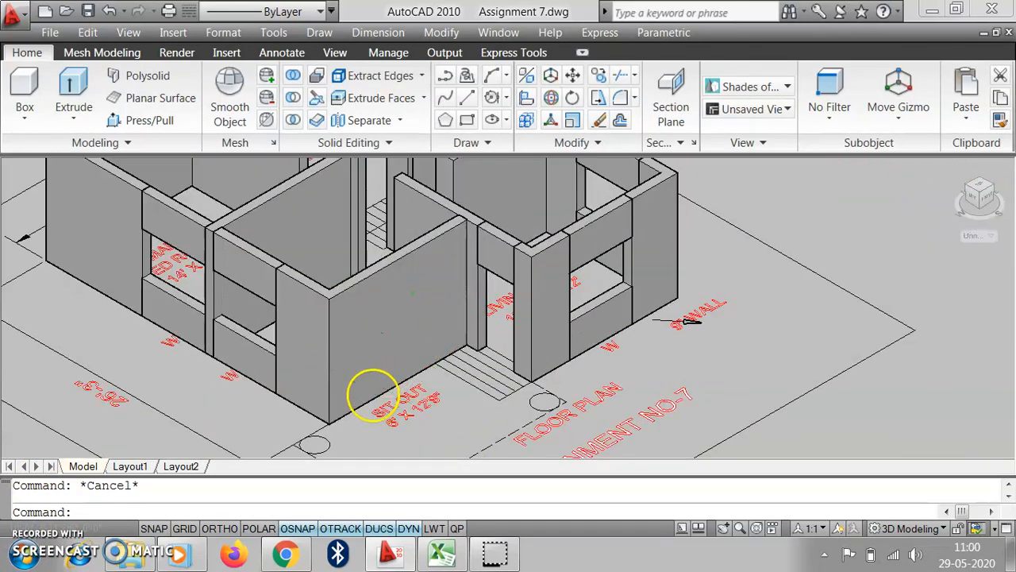
scroll(419, 318, down, 4)
scroll(408, 324, up, 3)
scroll(412, 326, down, 2)
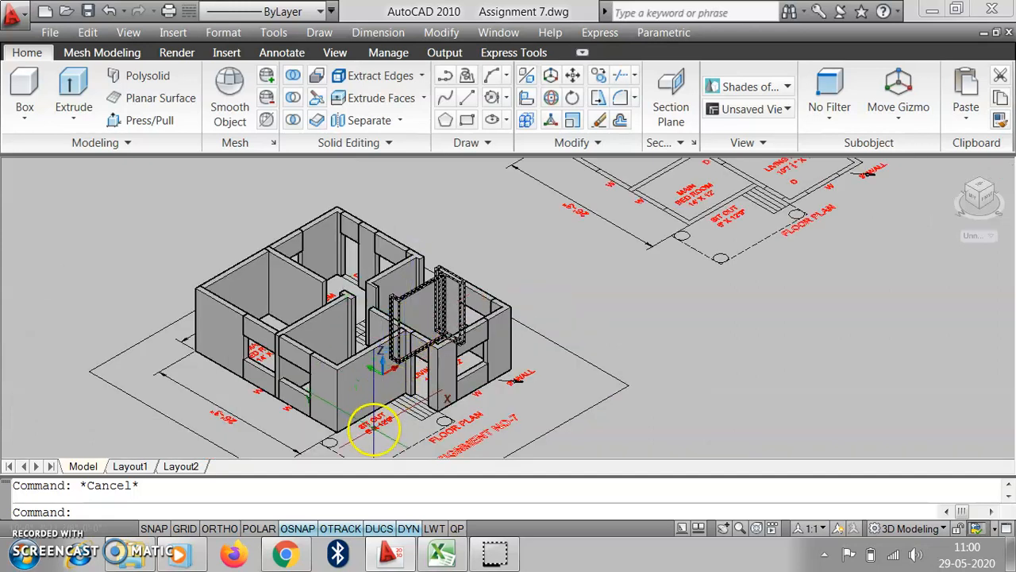
scroll(365, 302, up, 4)
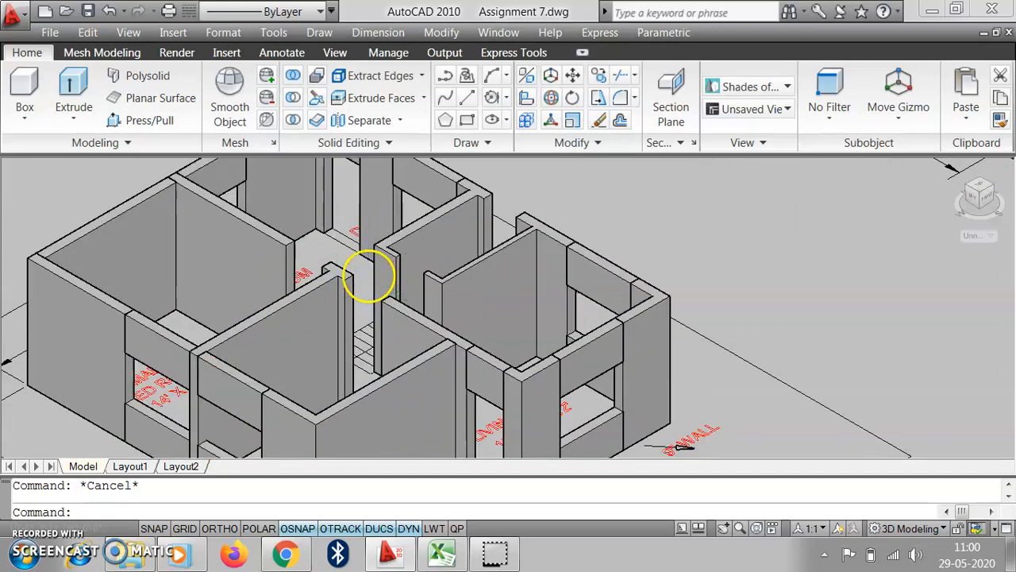
scroll(370, 357, down, 3)
scroll(389, 374, down, 3)
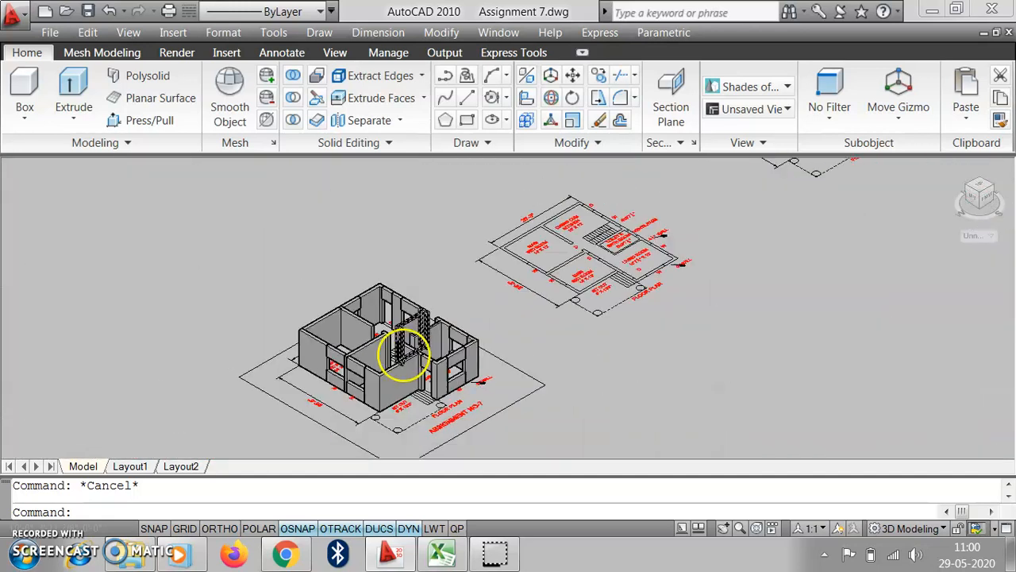
scroll(396, 416, up, 3)
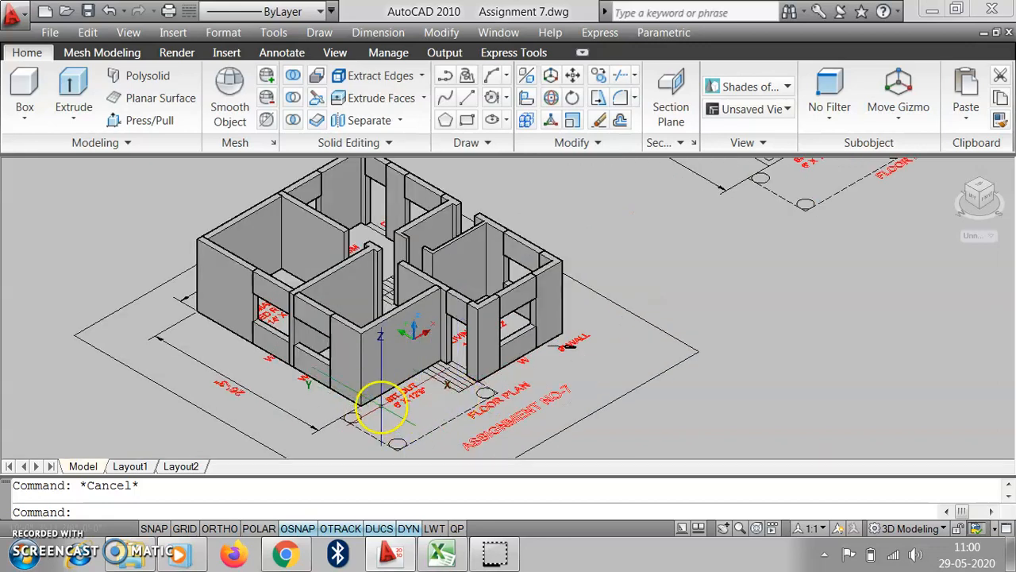
scroll(382, 407, down, 3)
scroll(340, 379, down, 2)
scroll(408, 317, up, 3)
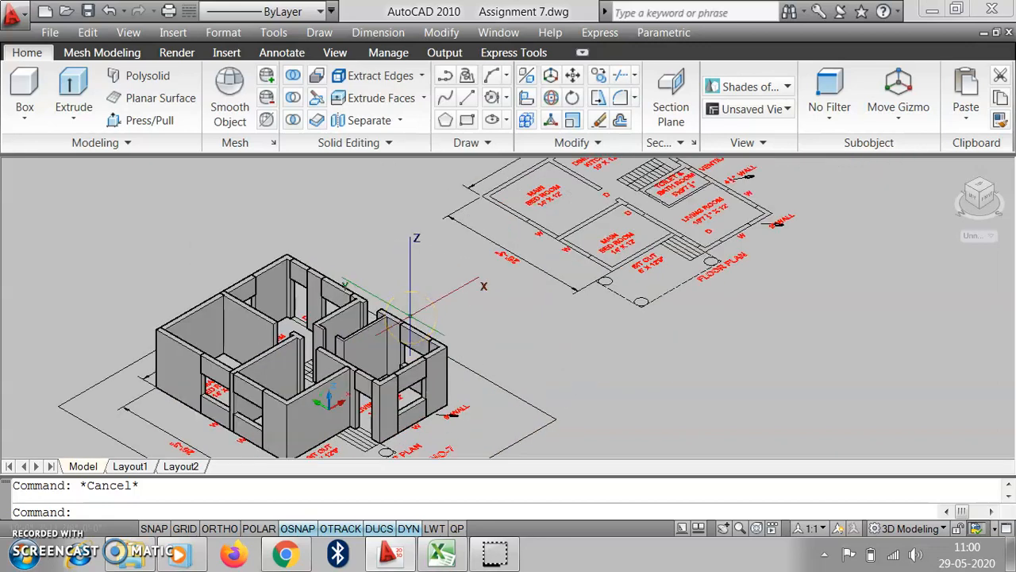
scroll(314, 349, up, 4)
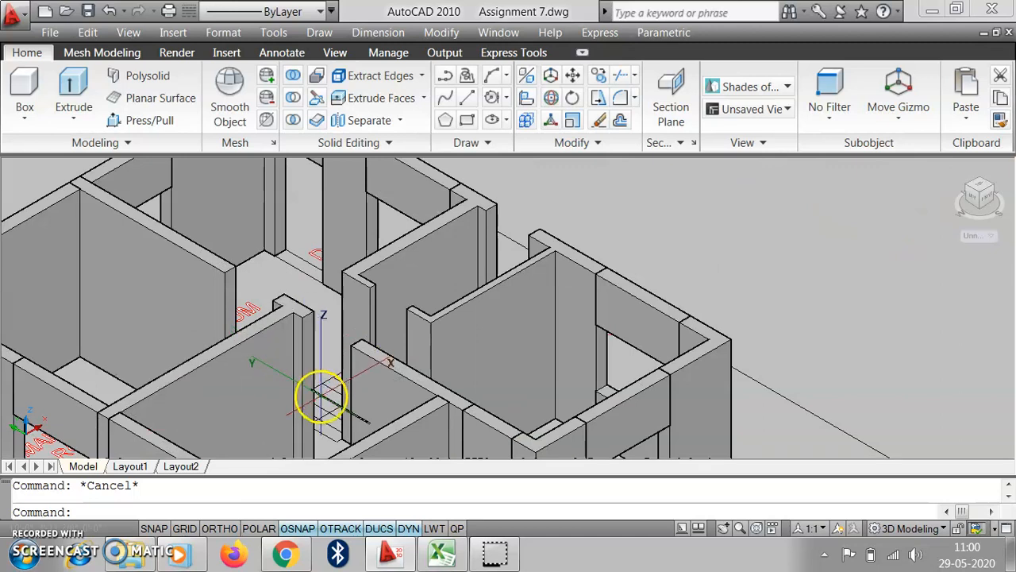
scroll(298, 429, down, 3)
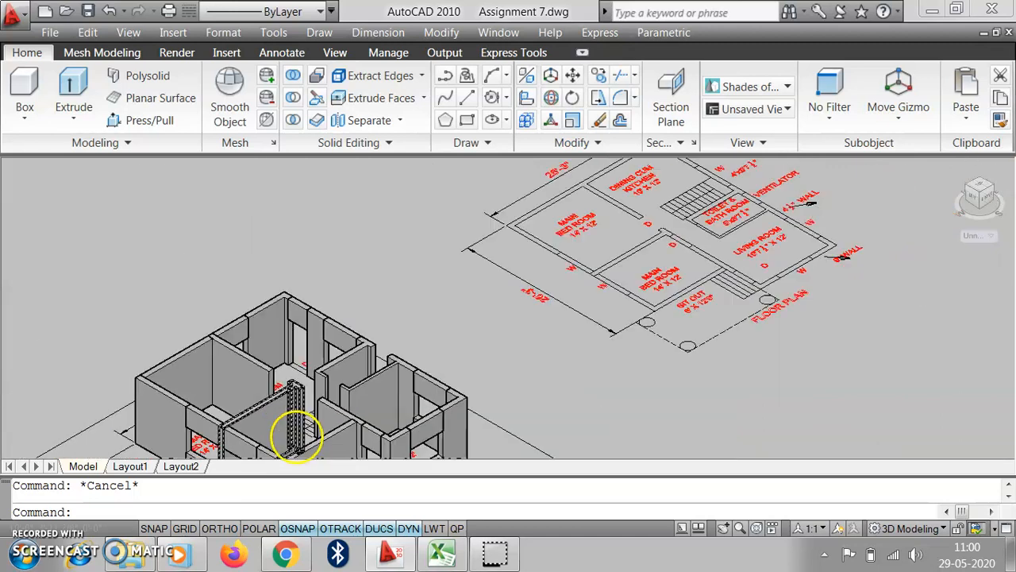
scroll(517, 358, down, 1)
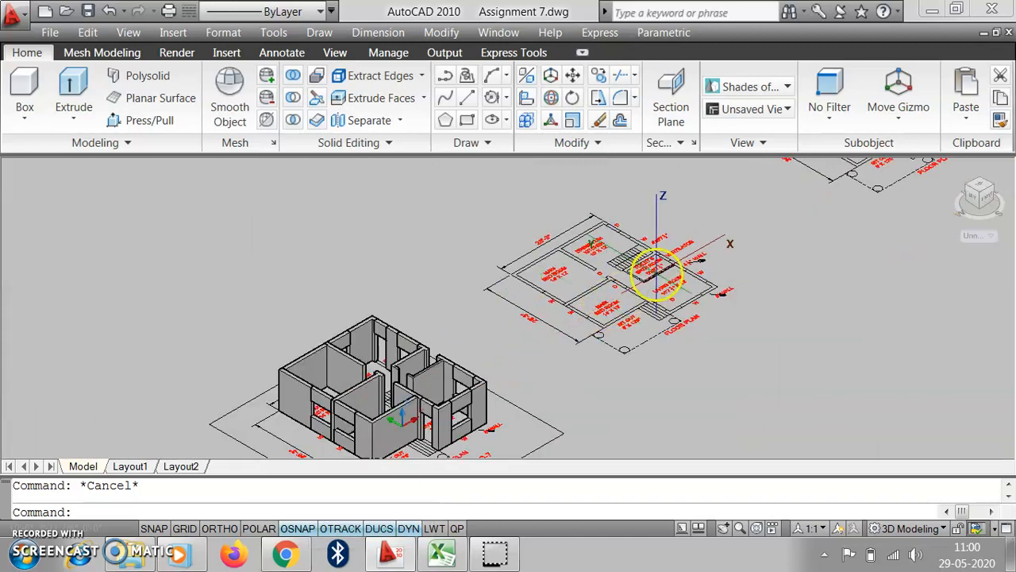
scroll(643, 268, up, 5)
scroll(453, 294, down, 2)
scroll(522, 248, up, 4)
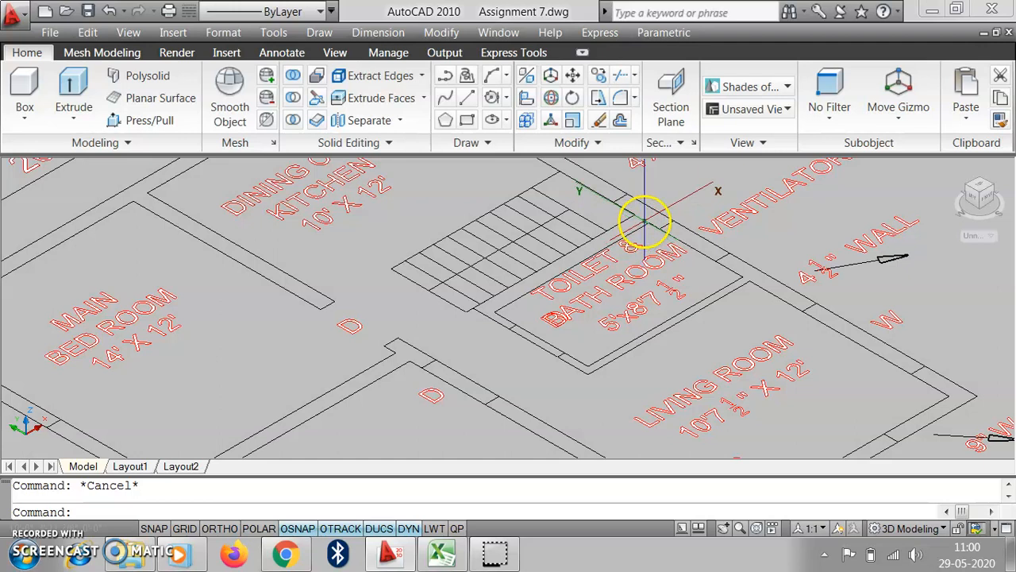
click(647, 219)
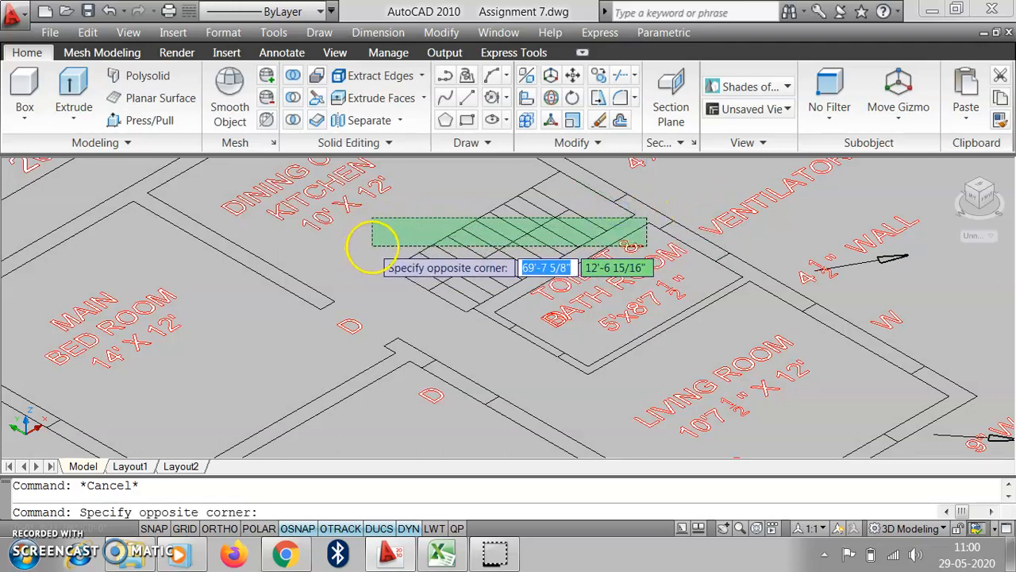
key(Escape)
scroll(477, 254, down, 3)
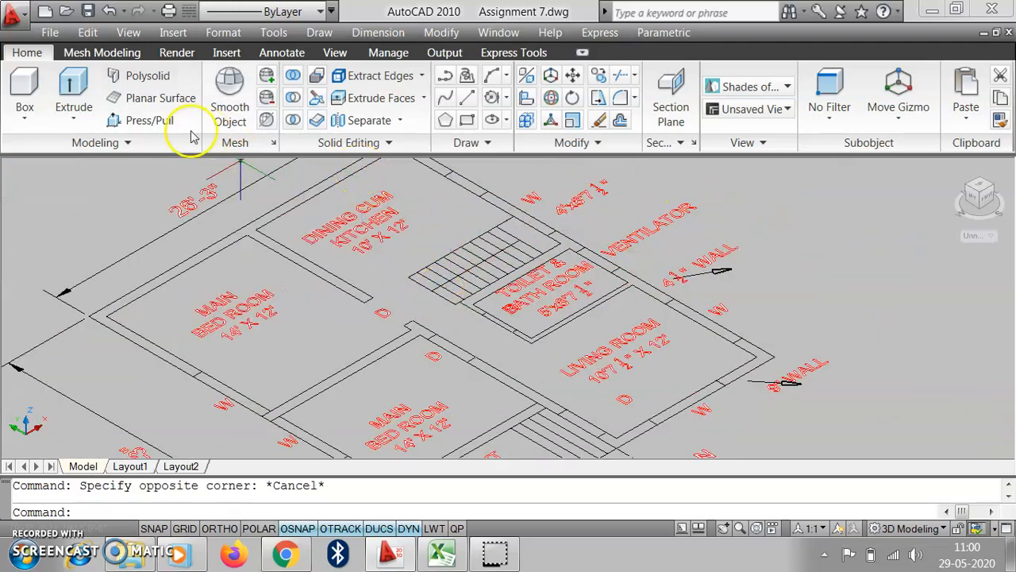
- Switch to the top view of the flat floor plan next to the 3D model
click(981, 189)
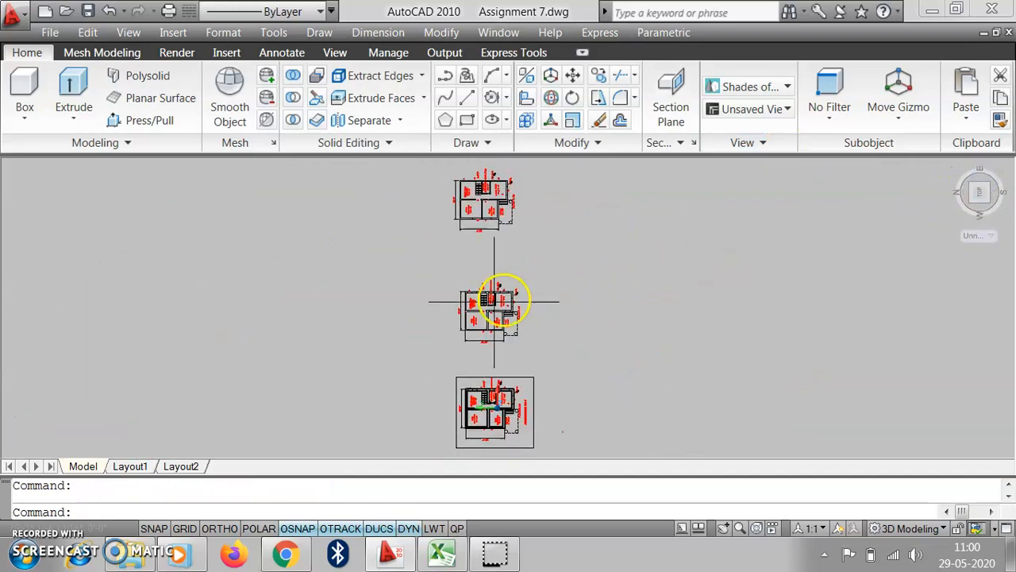
scroll(512, 266, up, 3)
scroll(516, 262, down, 4)
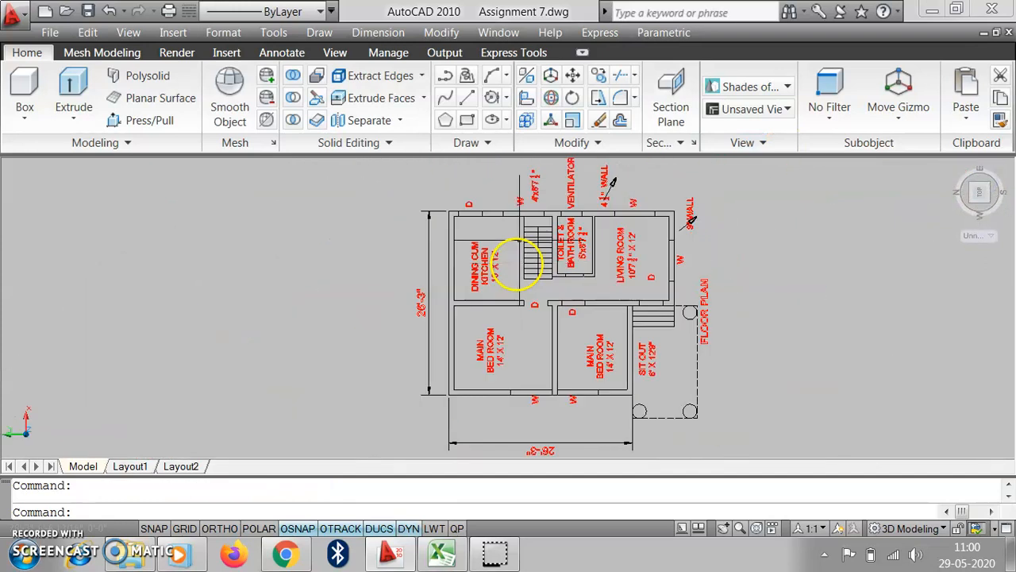
scroll(521, 208, up, 2)
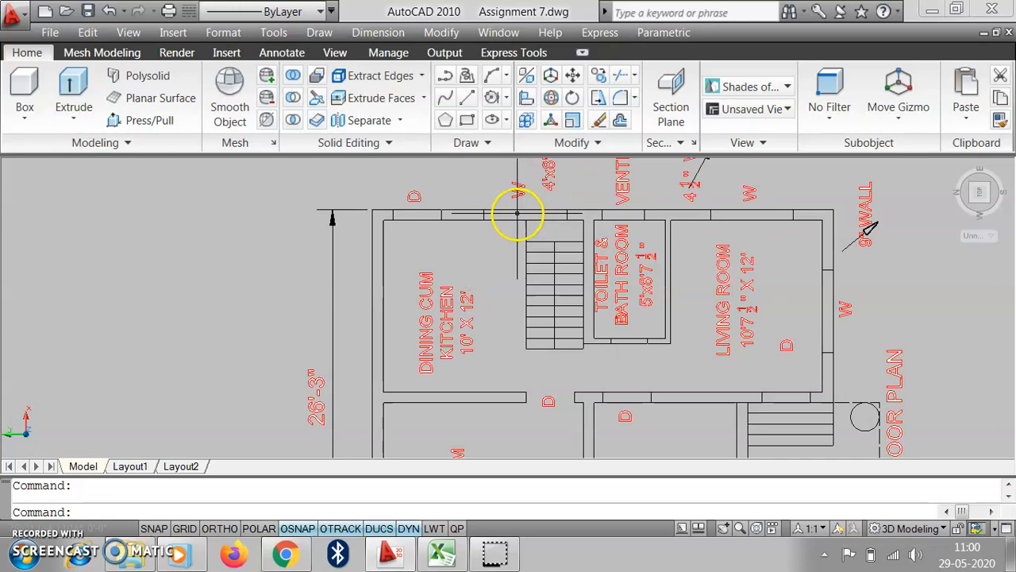
- Copy the staircase lines between the dining cum kitchen and the toilet into empty space beside the floor plan, beyond the living room
click(517, 214)
click(588, 363)
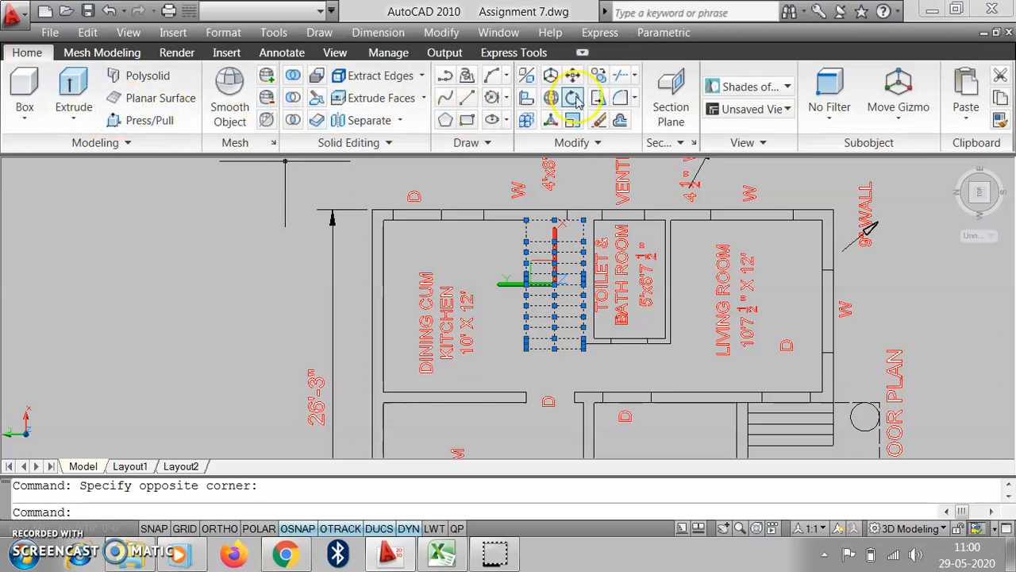
text(co)
key(Return)
click(527, 351)
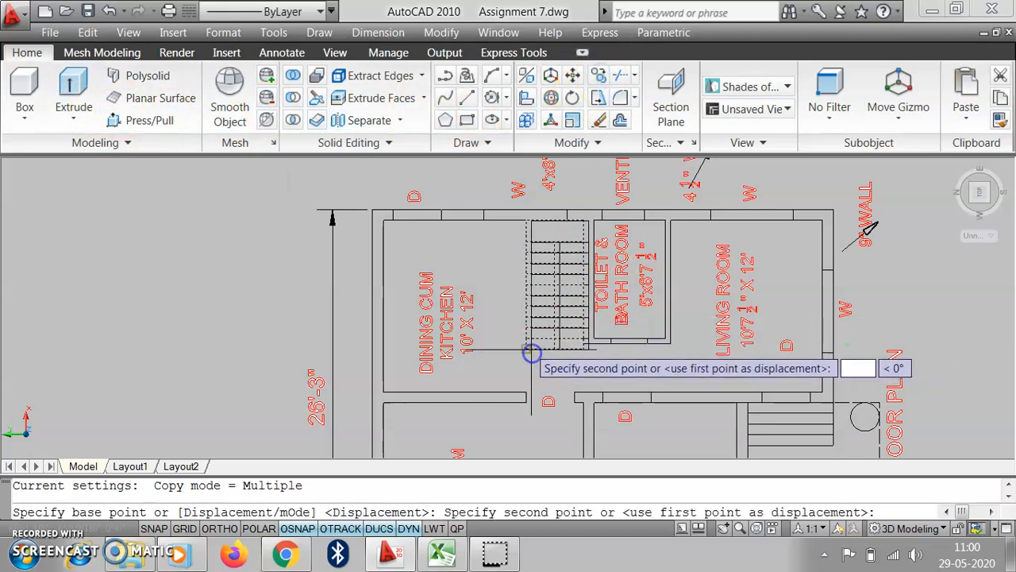
scroll(431, 358, down, 4)
click(711, 347)
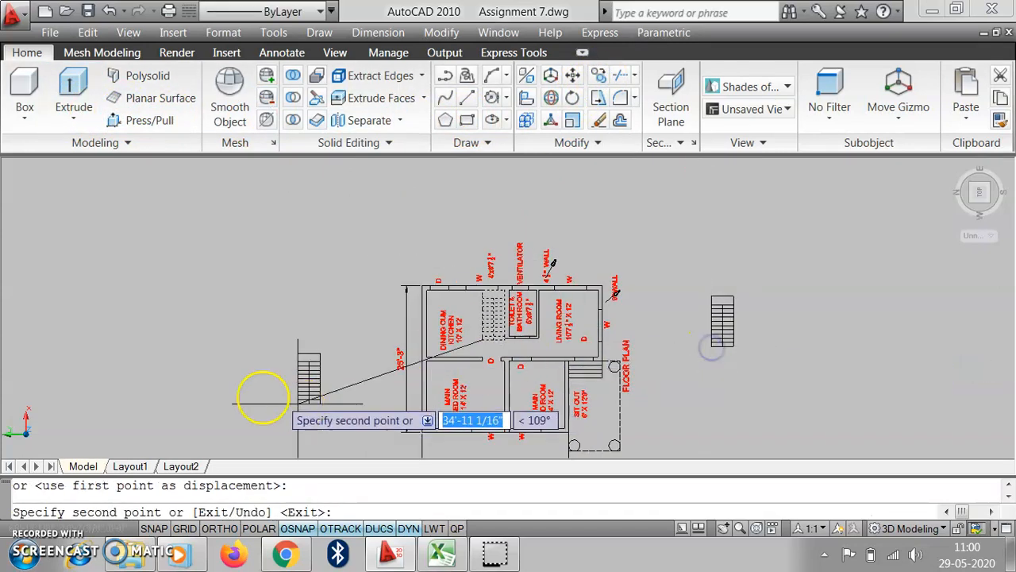
key(Escape)
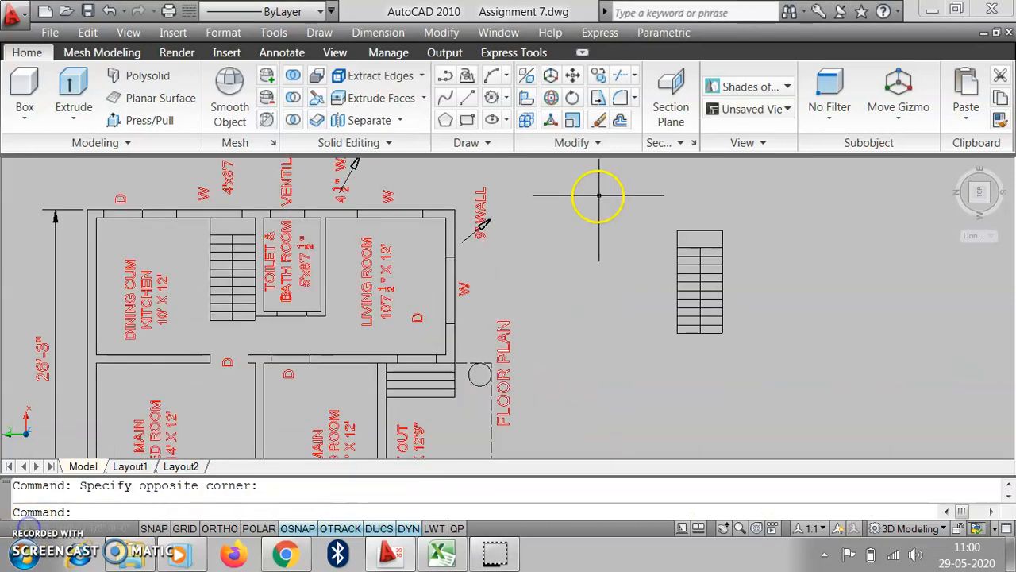
- Switch to the SW Isometric view and bring the copied staircase outline up close
click(599, 196)
click(627, 192)
click(335, 53)
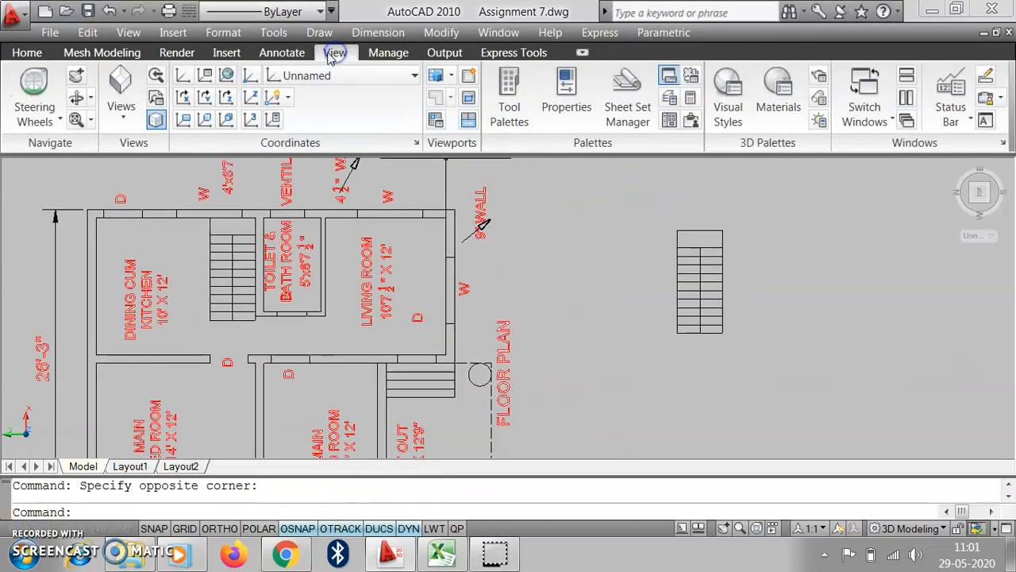
click(131, 119)
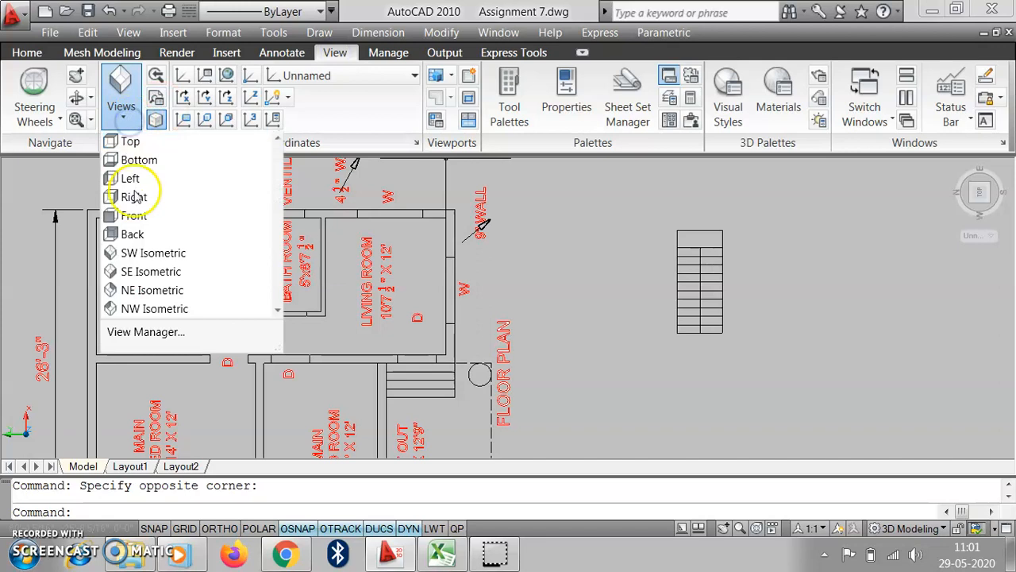
click(159, 252)
scroll(563, 357, up, 6)
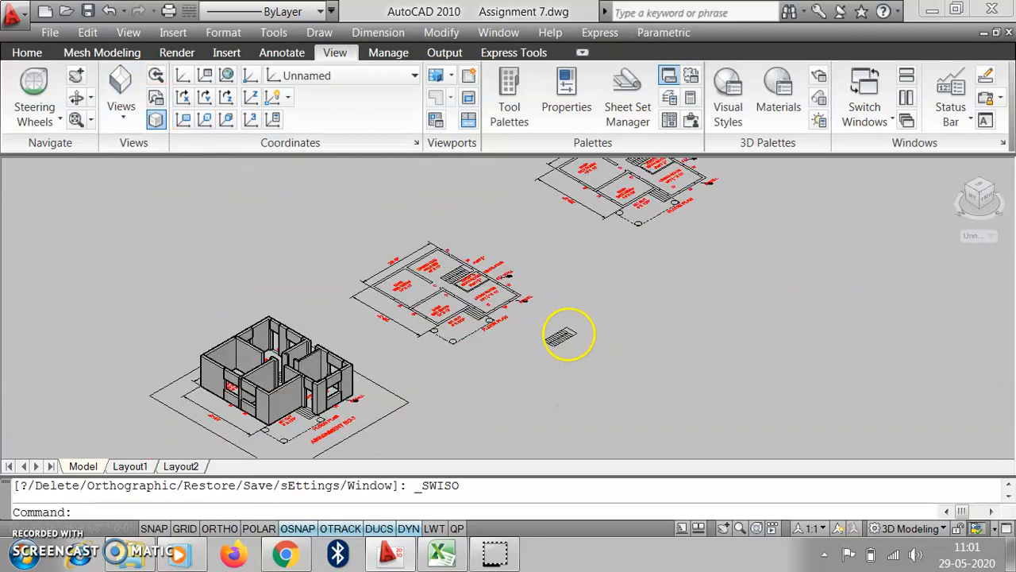
scroll(580, 315, up, 3)
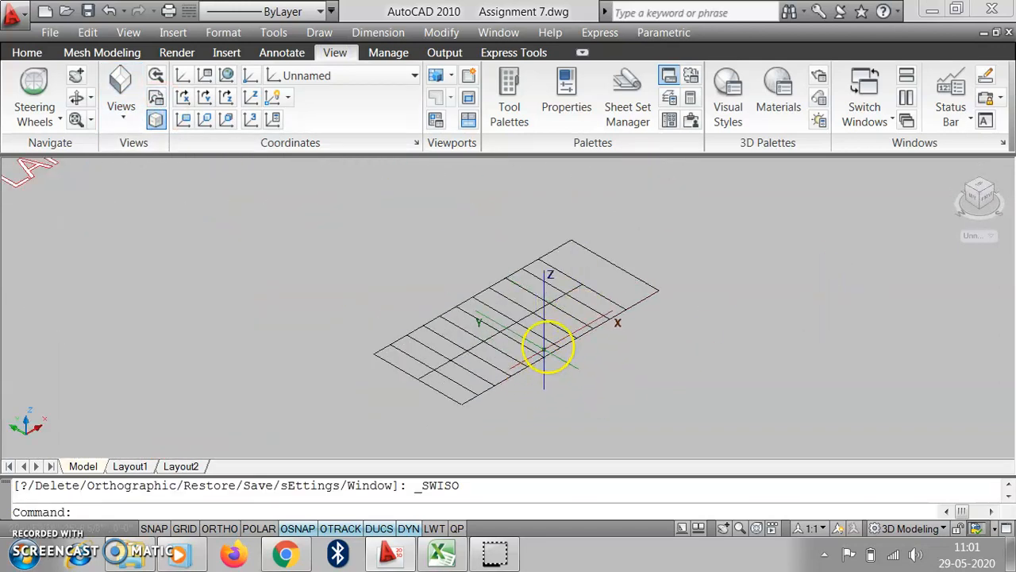
scroll(548, 347, up, 2)
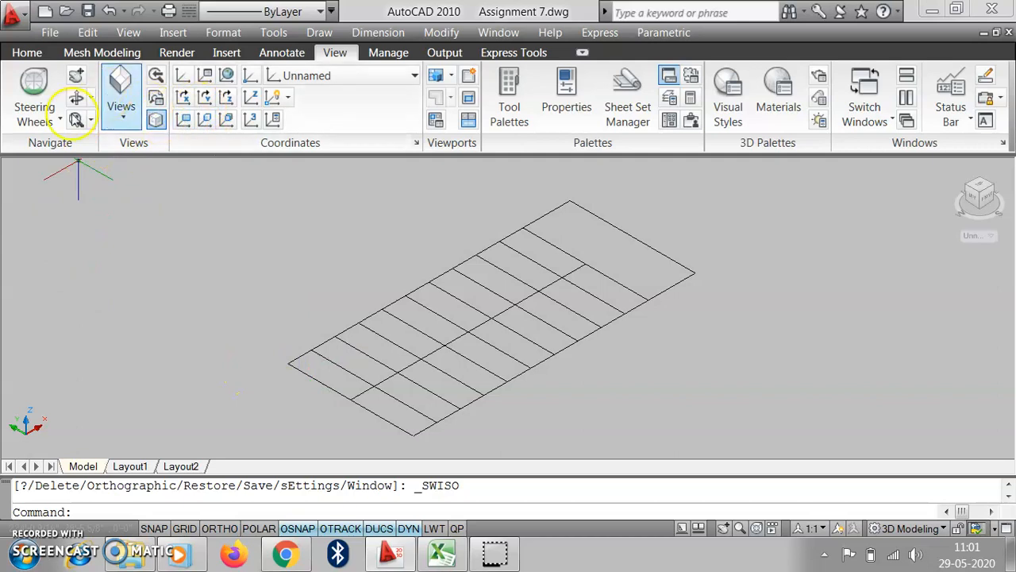
- Press/Pull the first tread area at the open end of the staircase outline up by 6"
click(27, 52)
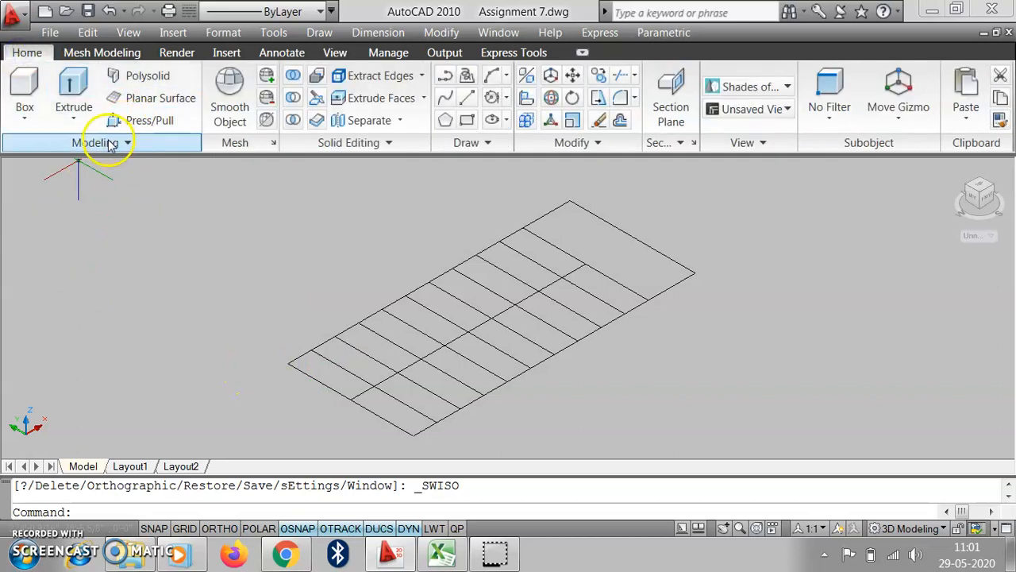
click(133, 121)
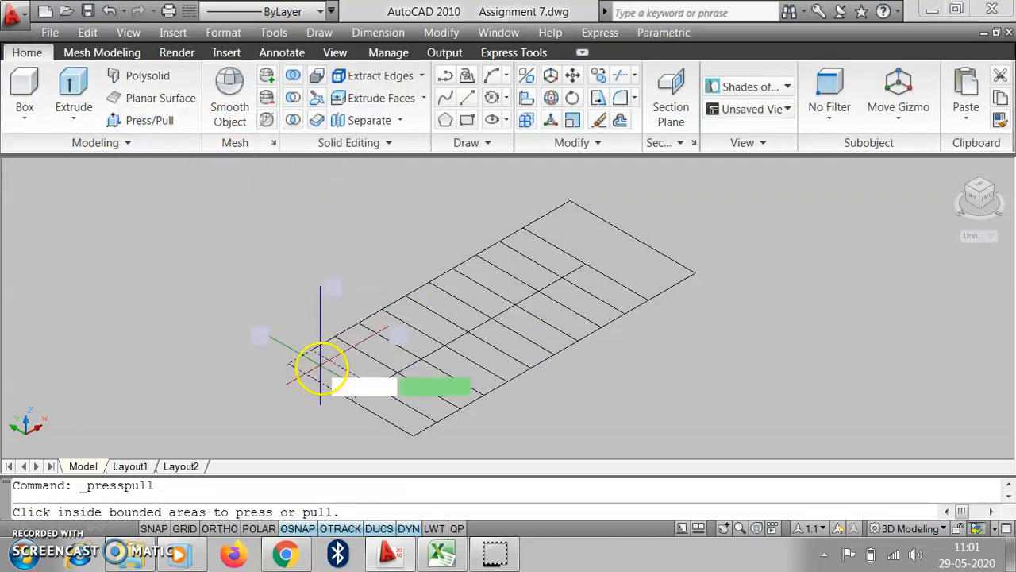
click(319, 362)
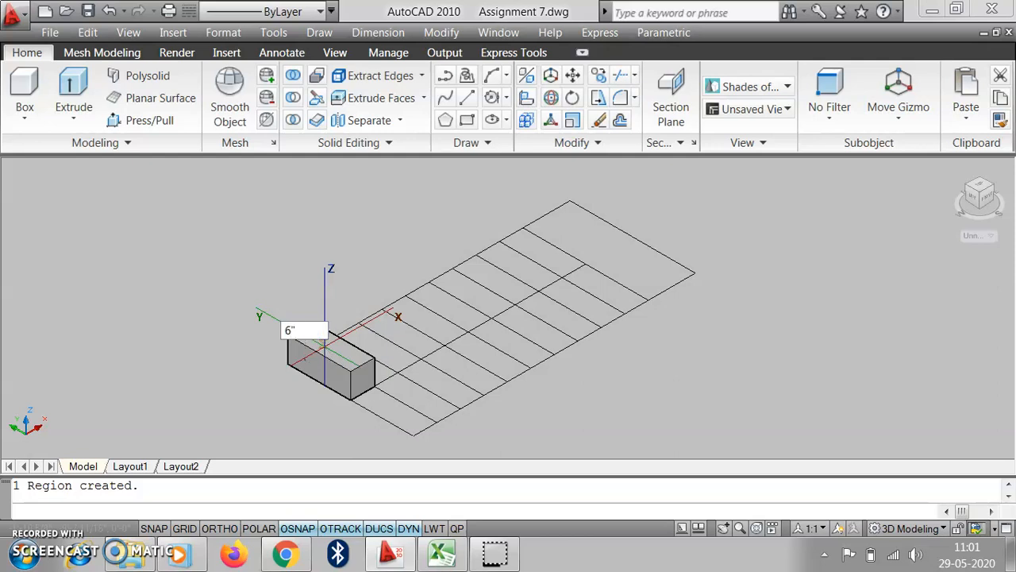
key(Return)
scroll(366, 325, up, 6)
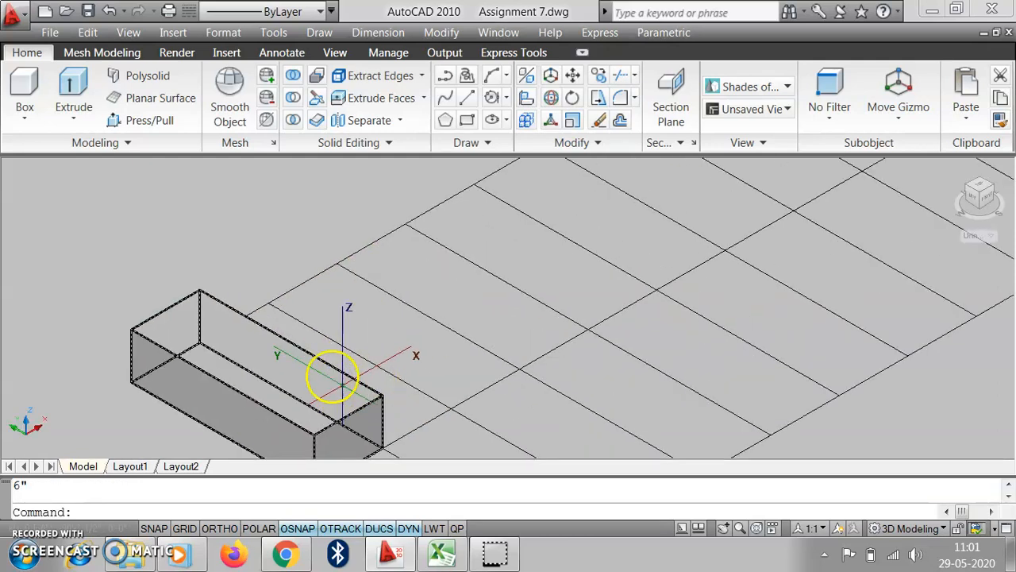
scroll(334, 397, down, 2)
scroll(338, 413, up, 4)
- Copy the first step block repeatedly up the first flight, placing each copy's lower front corner on the previous block's upper rear corner
click(315, 409)
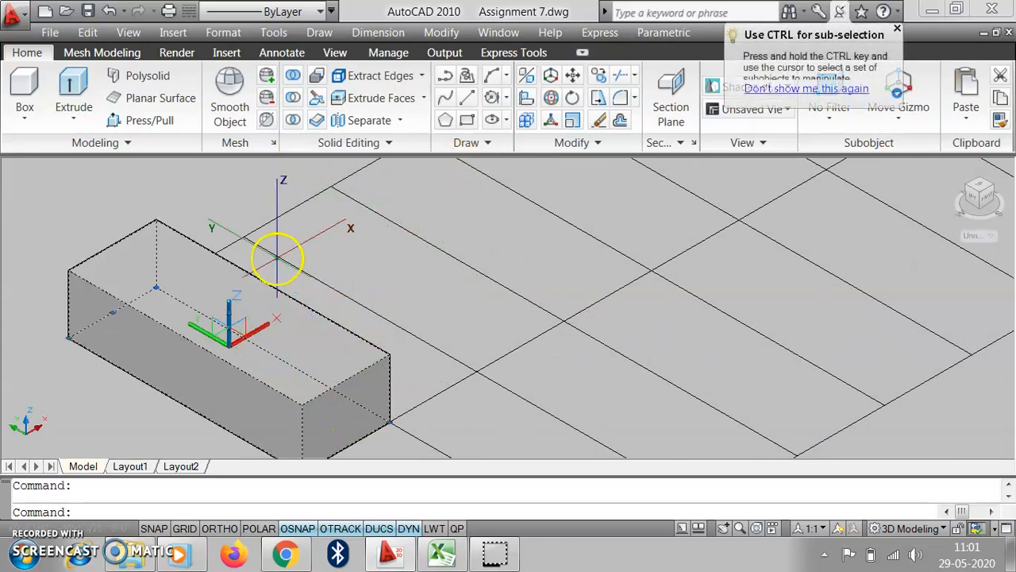
scroll(278, 266, down, 2)
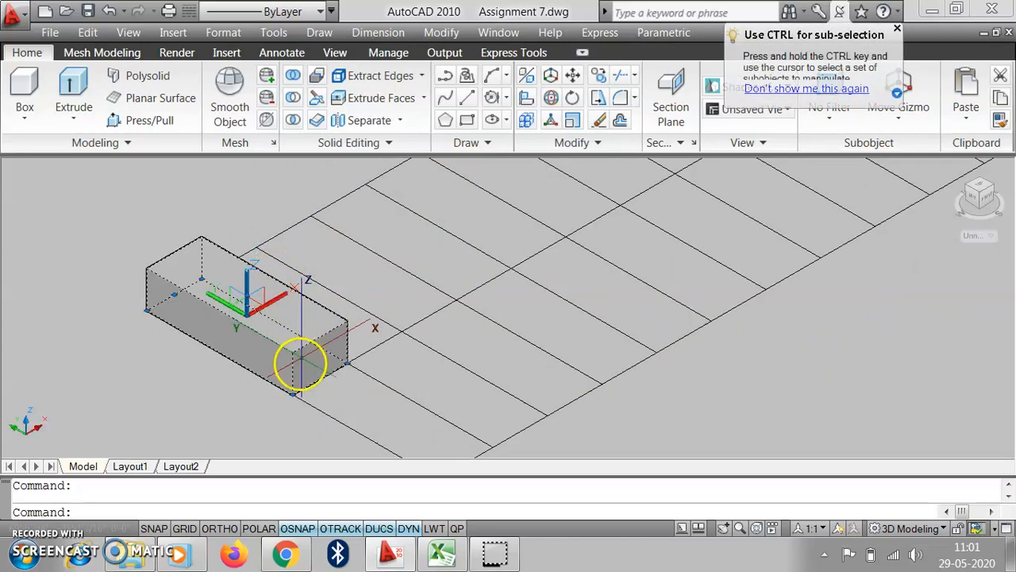
click(601, 76)
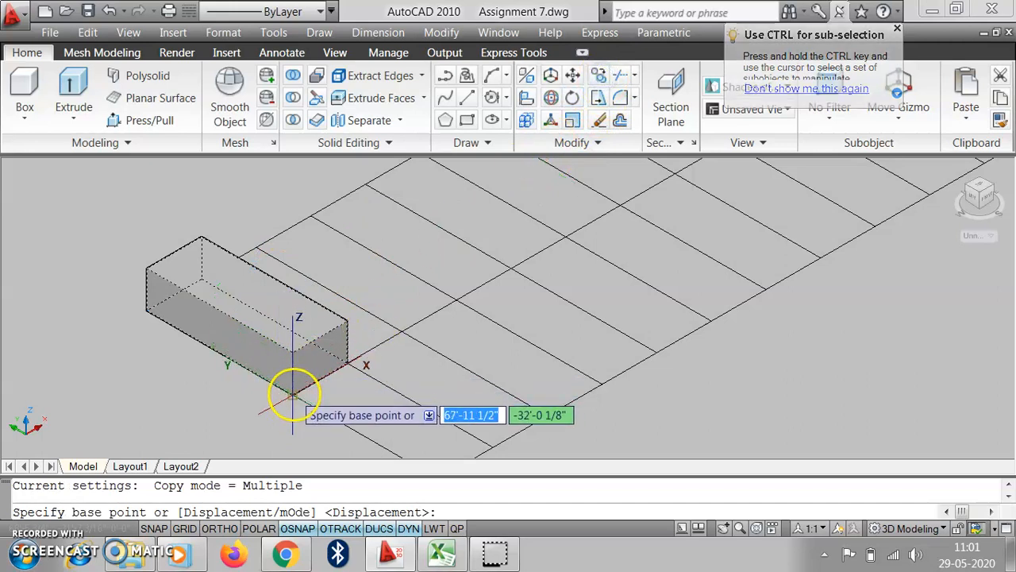
click(293, 394)
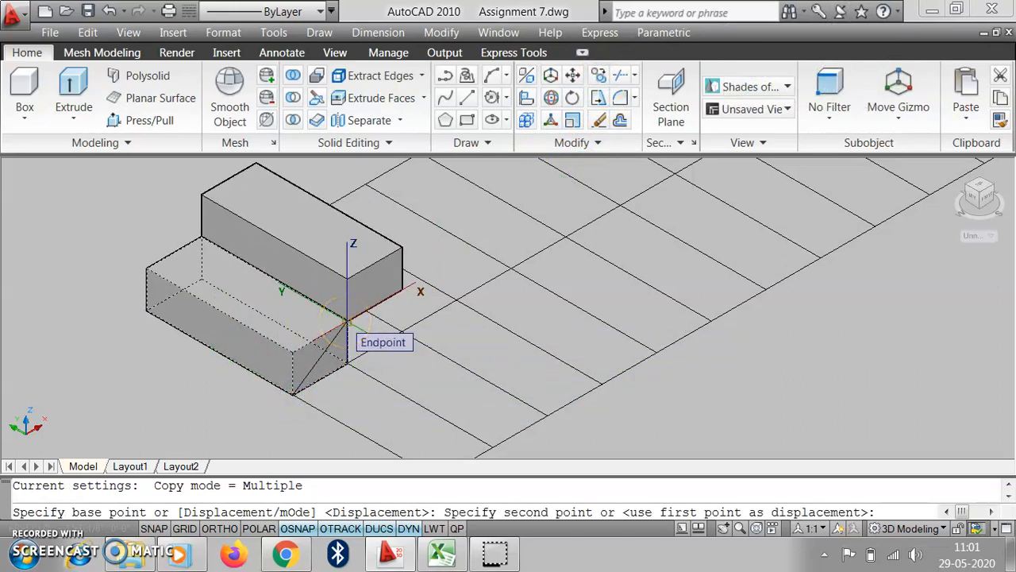
click(347, 320)
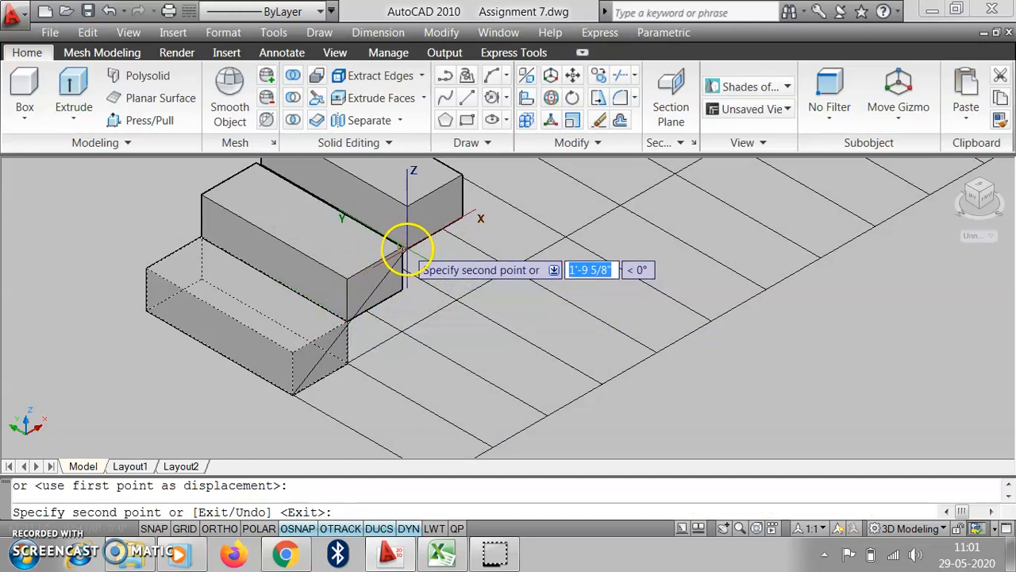
click(406, 248)
scroll(382, 375, down, 4)
scroll(397, 327, up, 3)
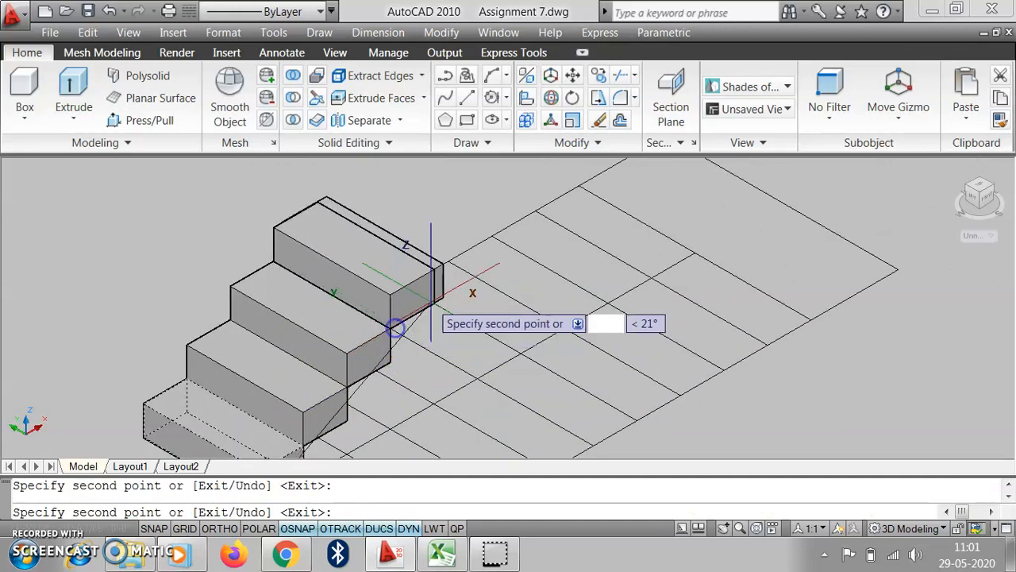
click(394, 328)
click(431, 274)
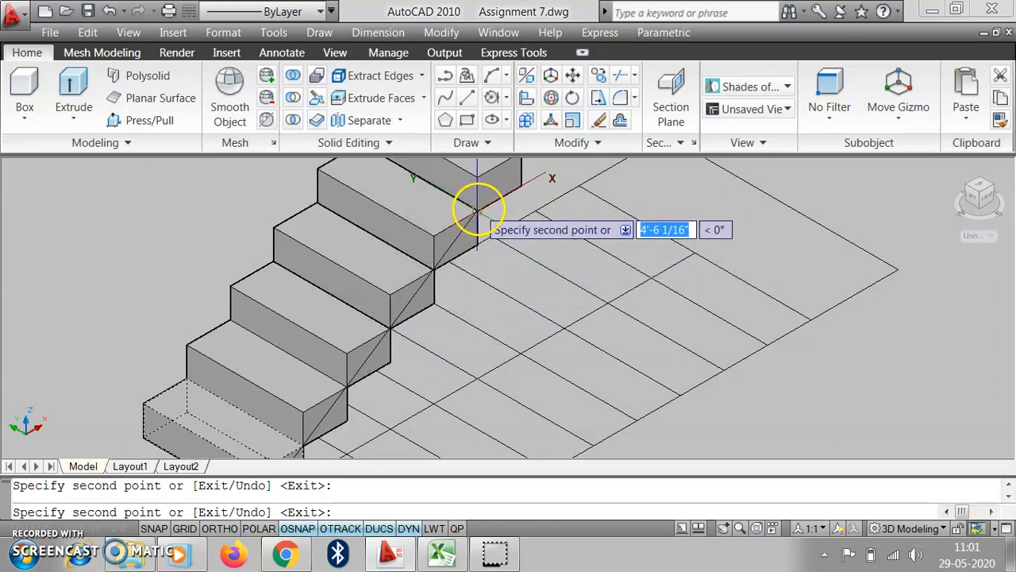
scroll(503, 341, down, 2)
scroll(512, 222, up, 3)
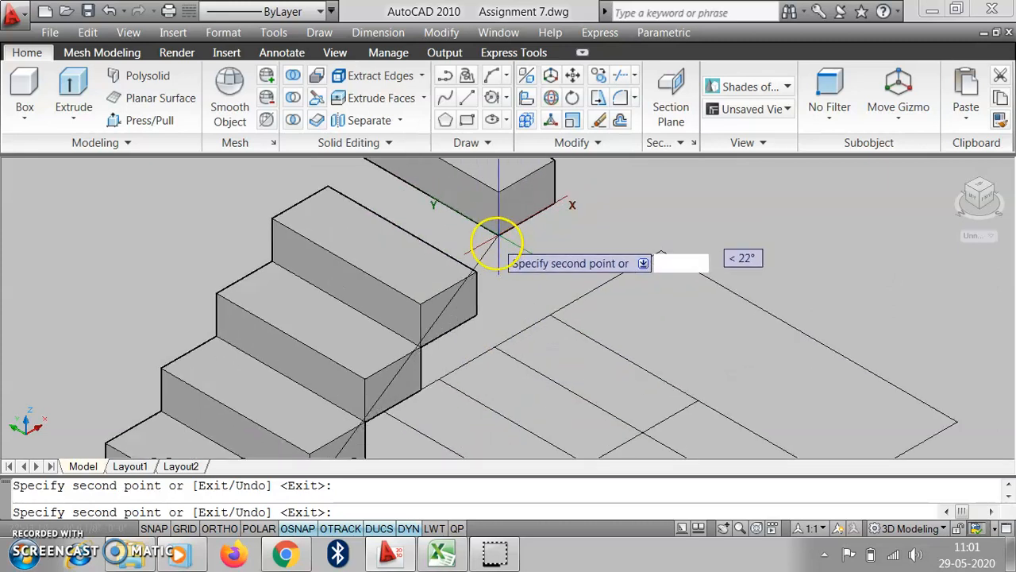
click(477, 271)
scroll(540, 356, down, 4)
scroll(669, 357, up, 4)
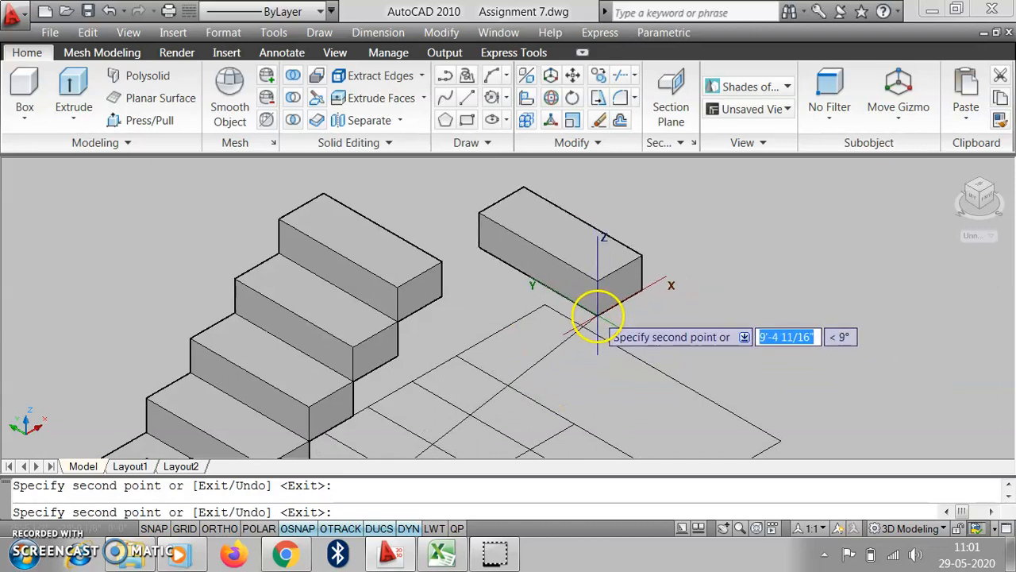
key(Escape)
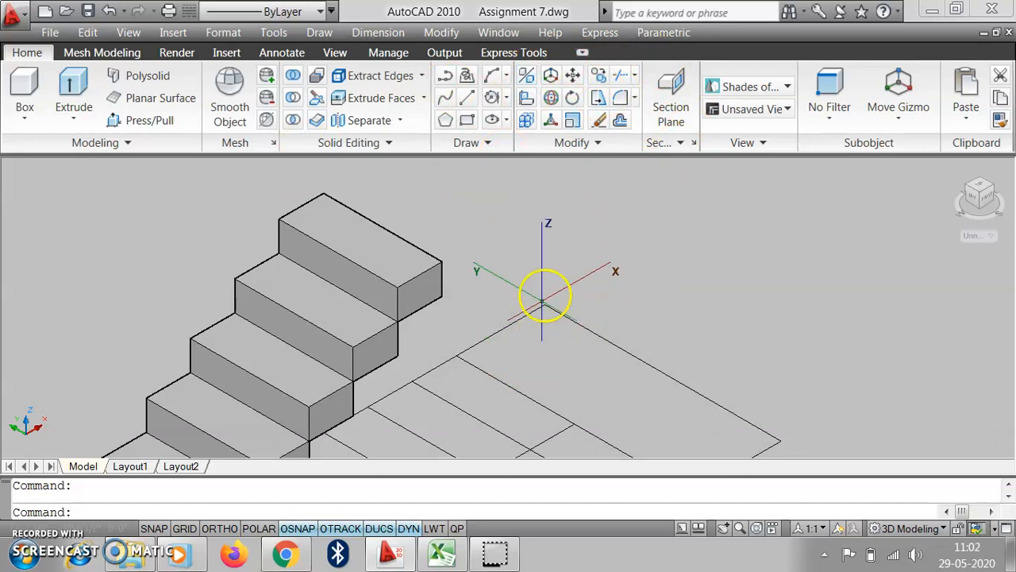
- Press/Pull the wide landing area at the far end of the staircase outline up by 6"
scroll(620, 262, down, 4)
scroll(367, 195, up, 4)
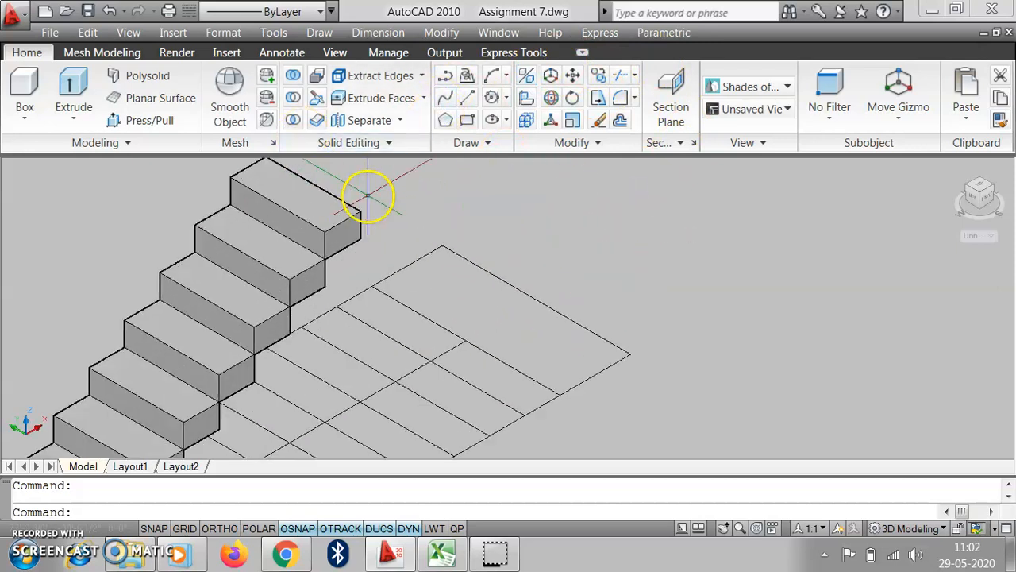
click(149, 123)
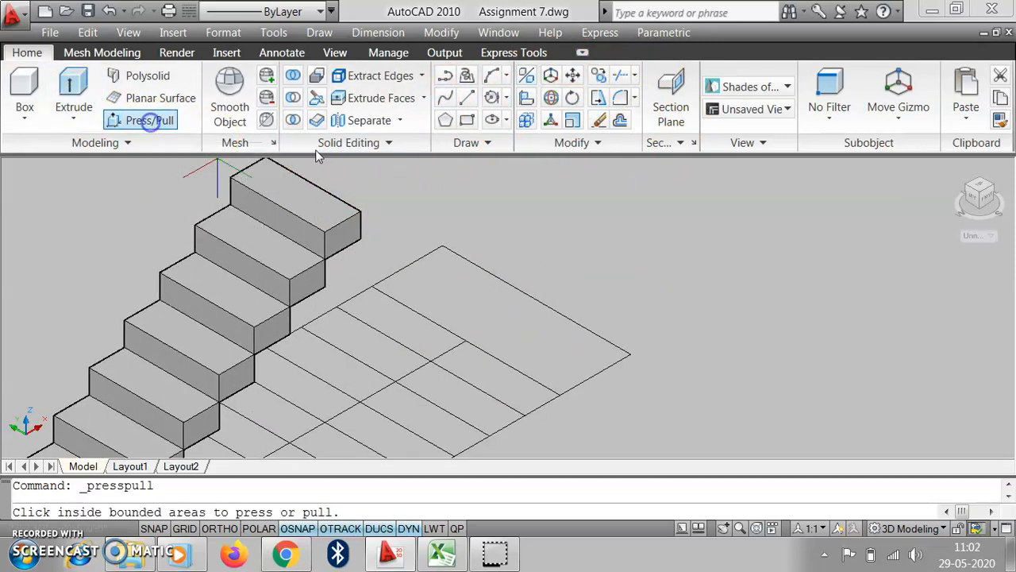
click(498, 302)
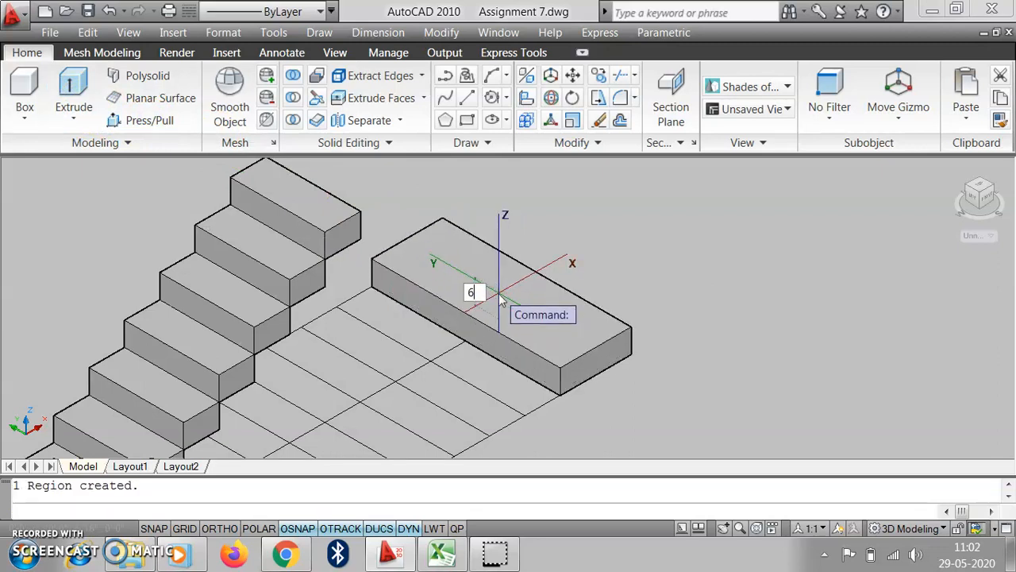
key(Return)
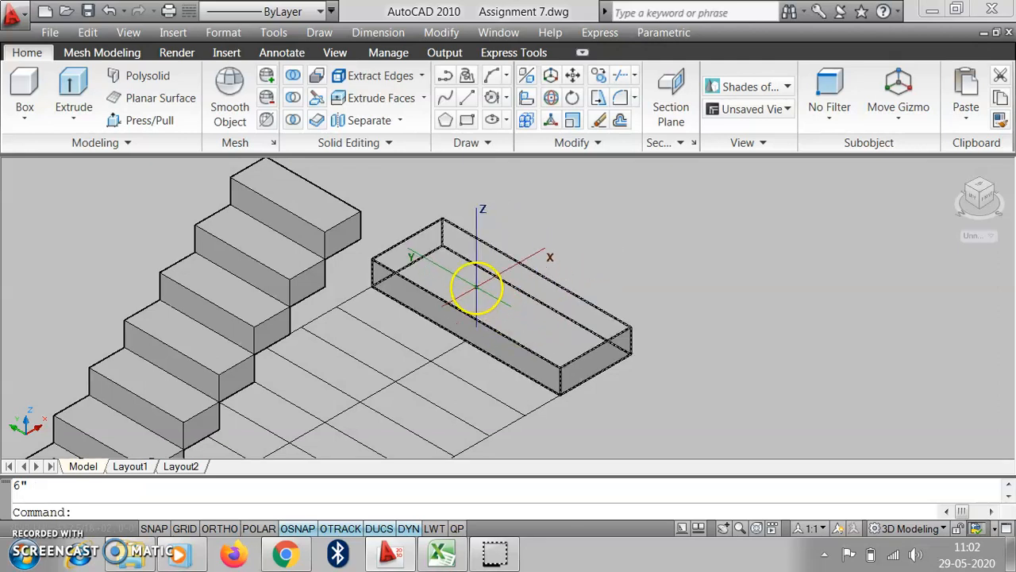
- Move the landing slab to the top of the first flight, snapping its upper front corner to the last step's upper rear corner
click(476, 287)
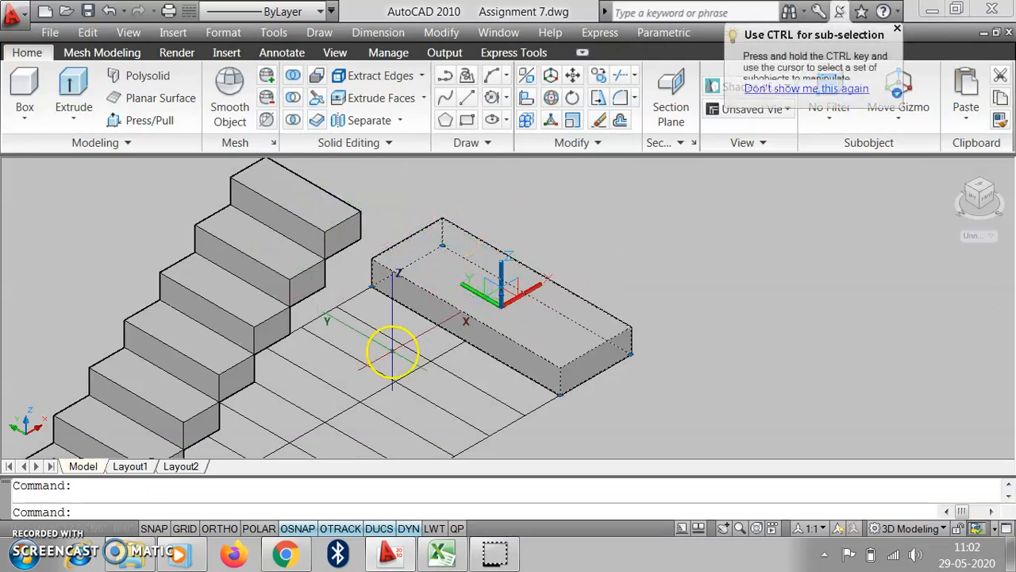
scroll(392, 352, down, 1)
scroll(381, 302, up, 3)
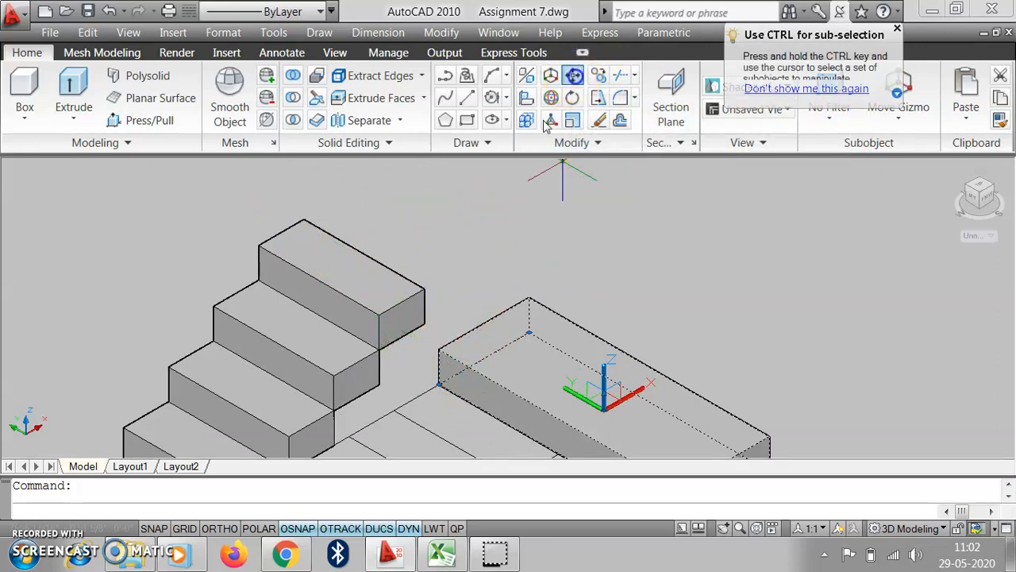
click(573, 77)
click(440, 352)
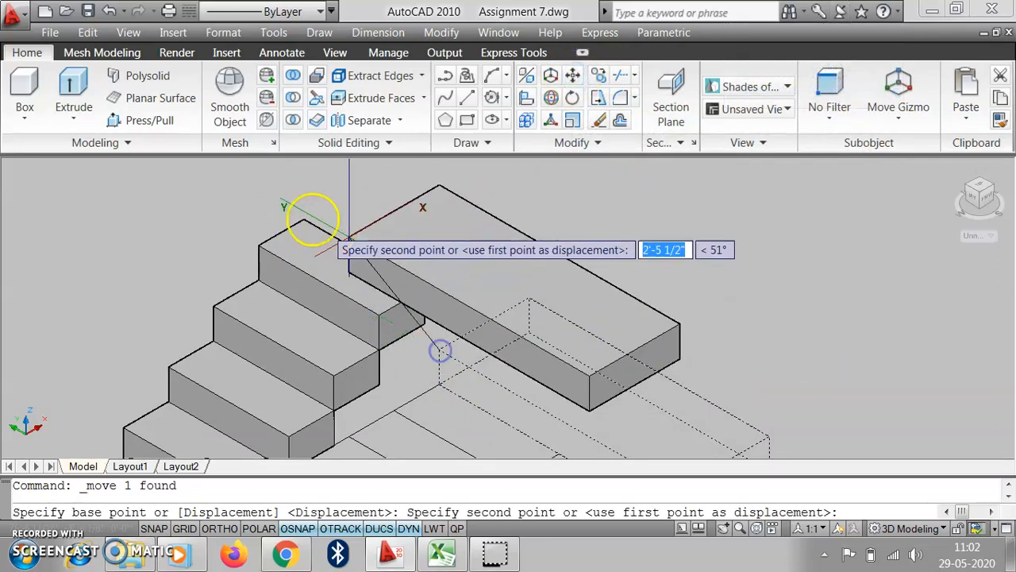
click(306, 215)
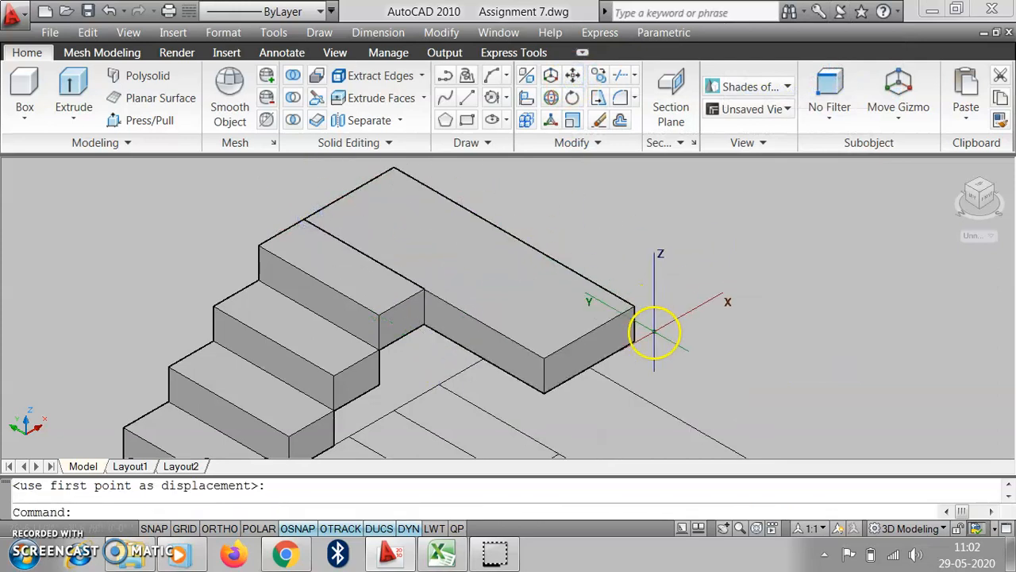
- Copy the second-flight step block repeatedly up from the landing, placing each copy's lower rear corner on the previous block's upper front corner
scroll(681, 273, down, 2)
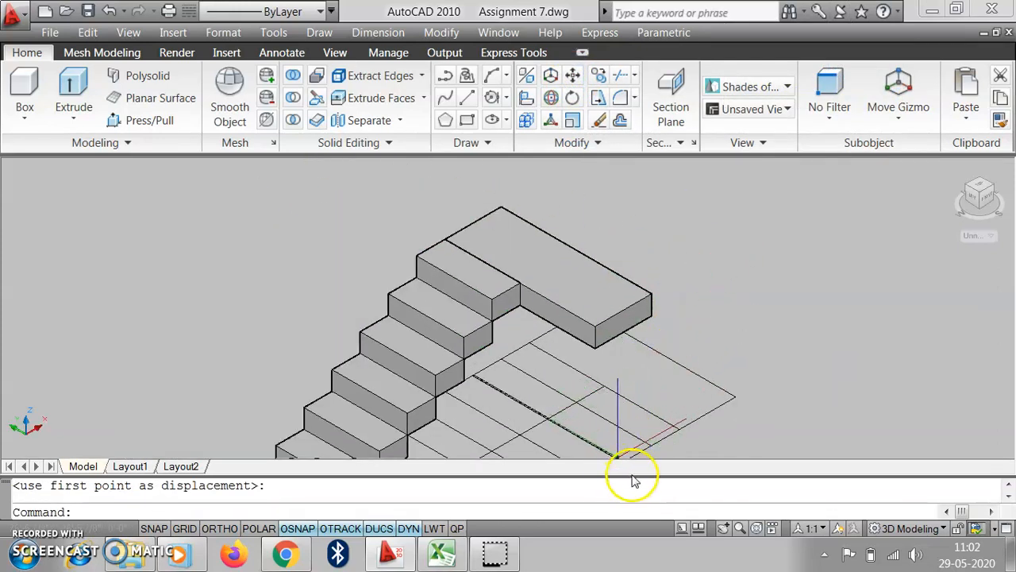
scroll(619, 457, up, 2)
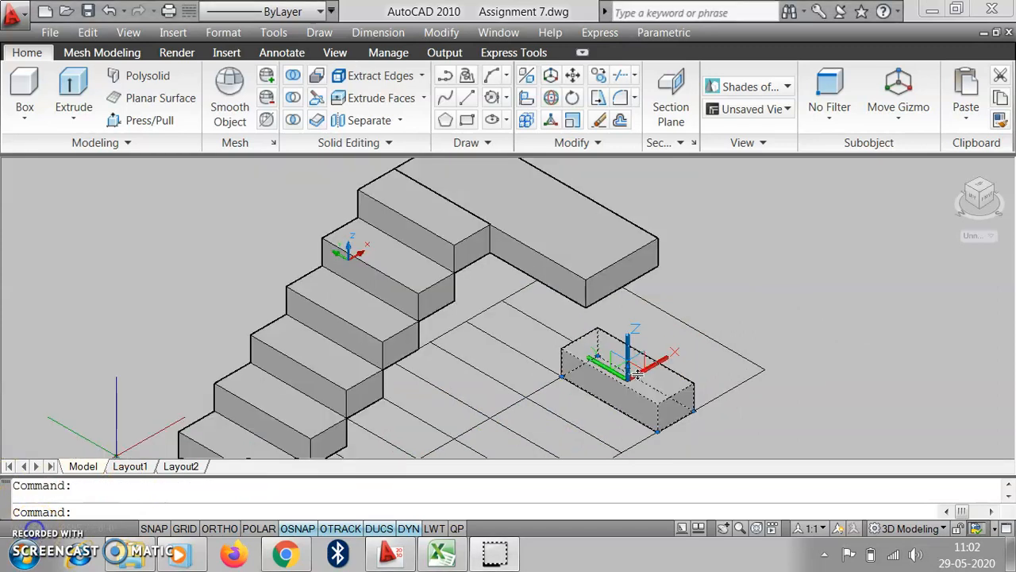
click(599, 77)
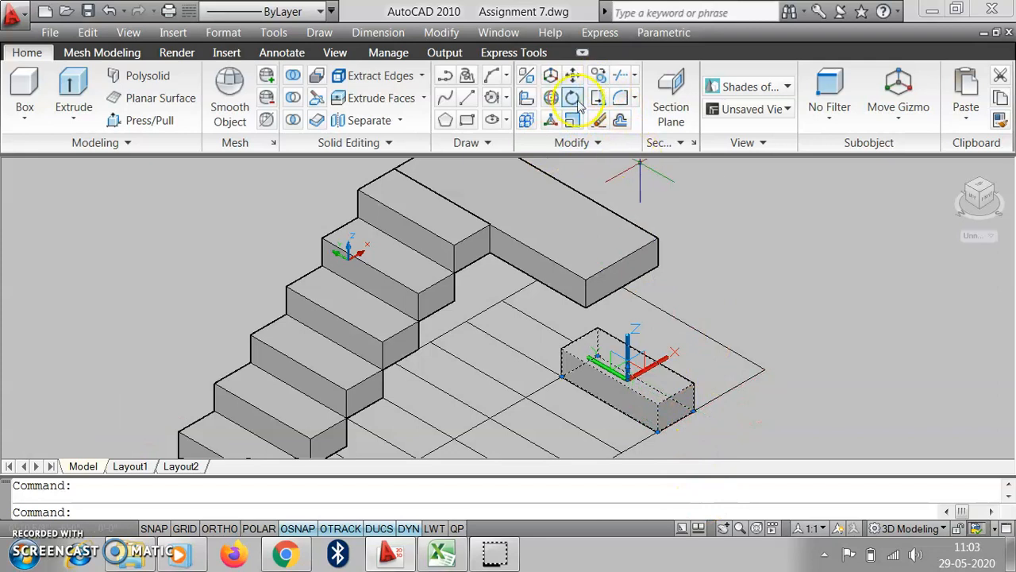
click(599, 75)
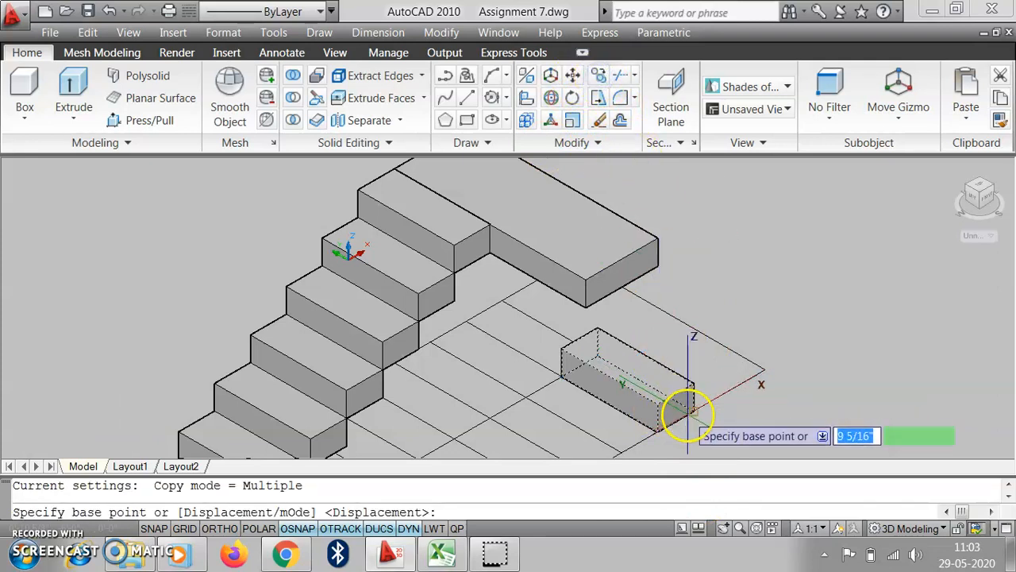
click(686, 408)
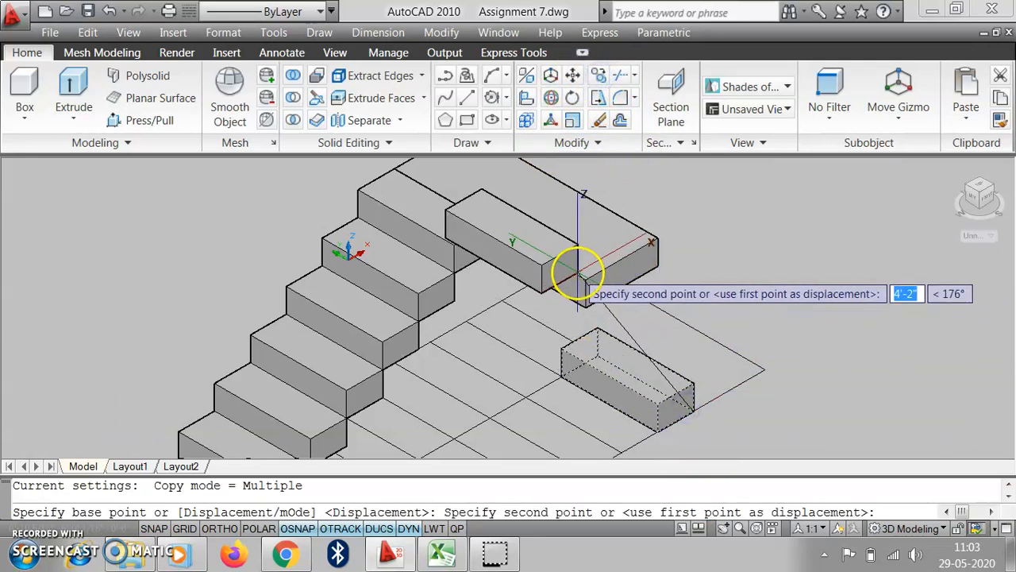
click(585, 281)
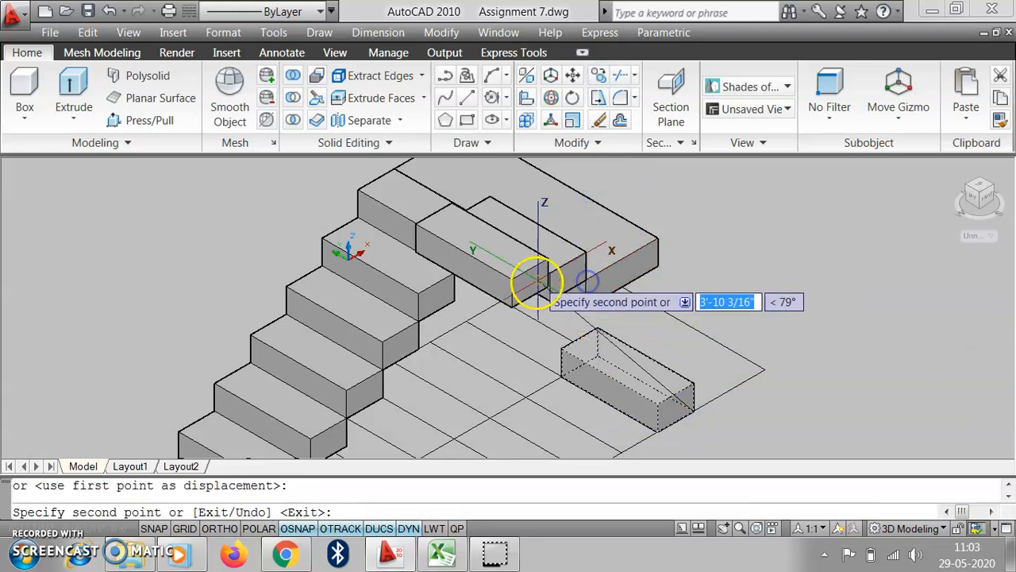
click(551, 275)
click(514, 272)
click(477, 266)
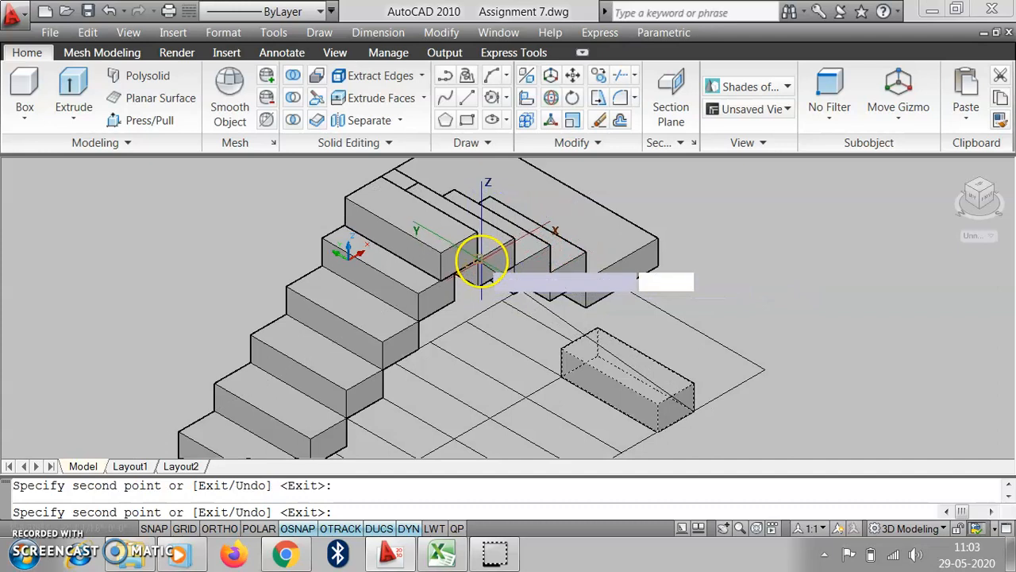
click(441, 260)
click(404, 246)
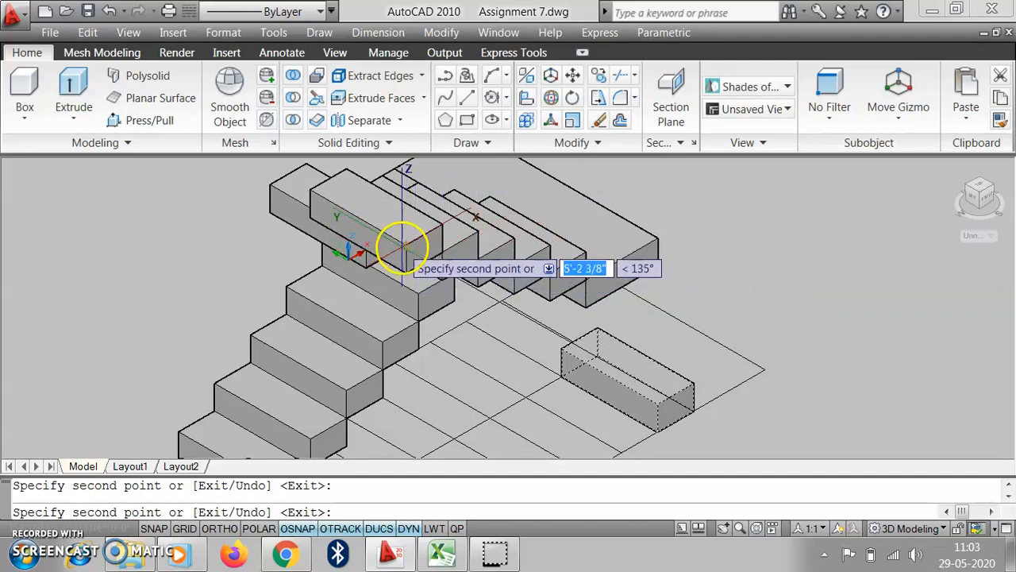
click(358, 251)
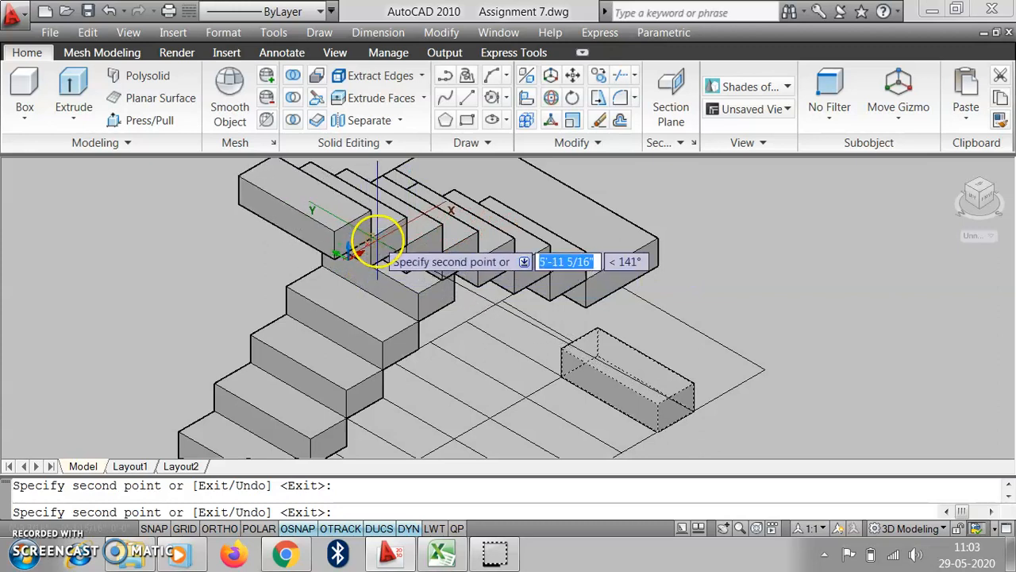
click(370, 241)
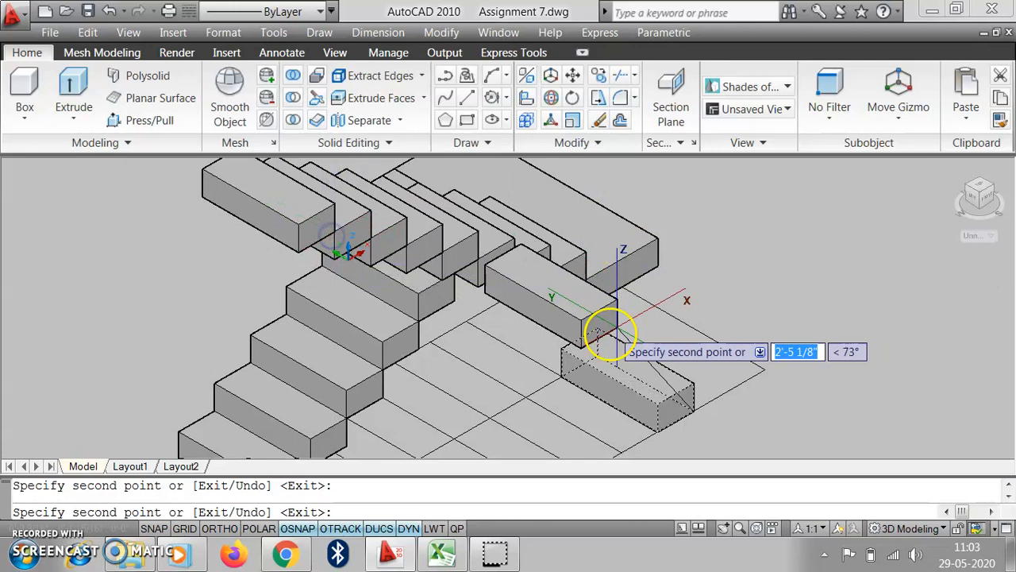
scroll(688, 278, down, 4)
scroll(675, 359, up, 4)
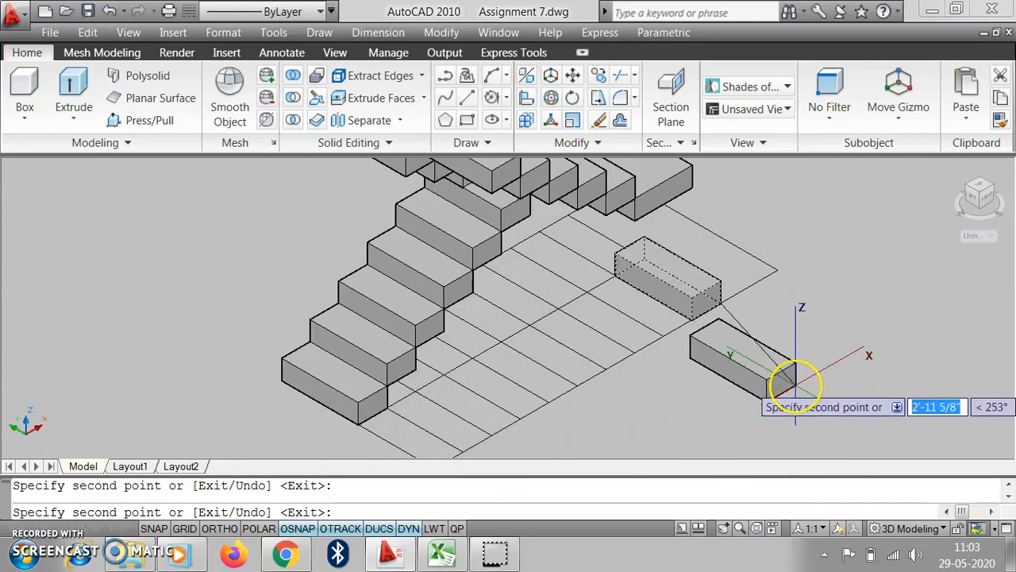
scroll(762, 397, down, 3)
scroll(661, 282, up, 3)
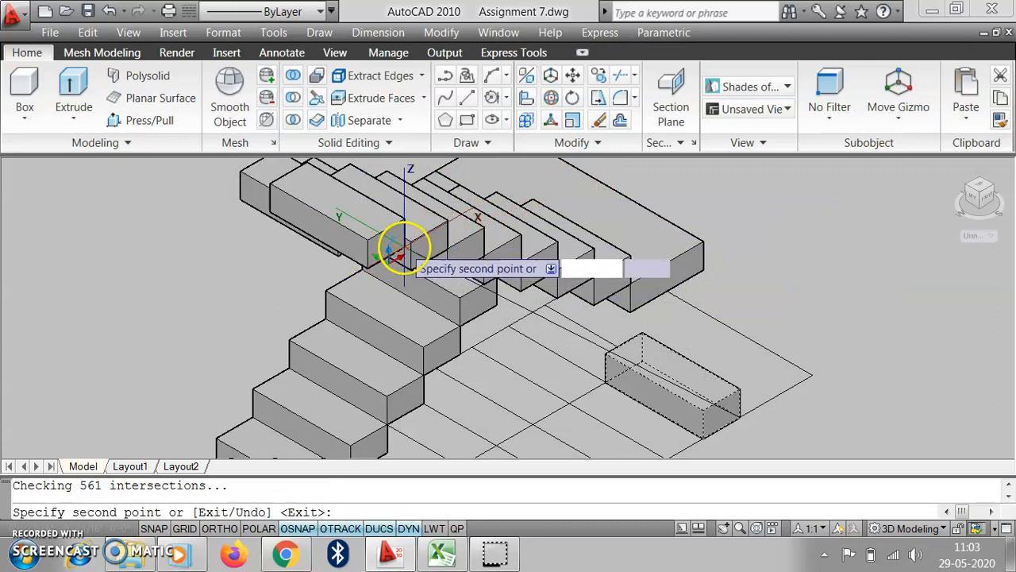
scroll(611, 238, down, 5)
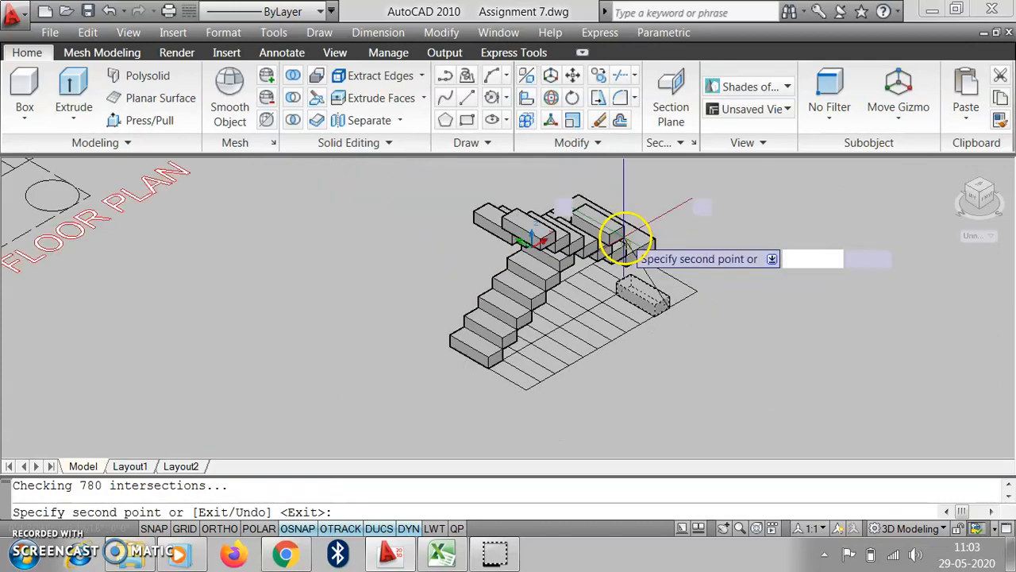
scroll(556, 249, up, 4)
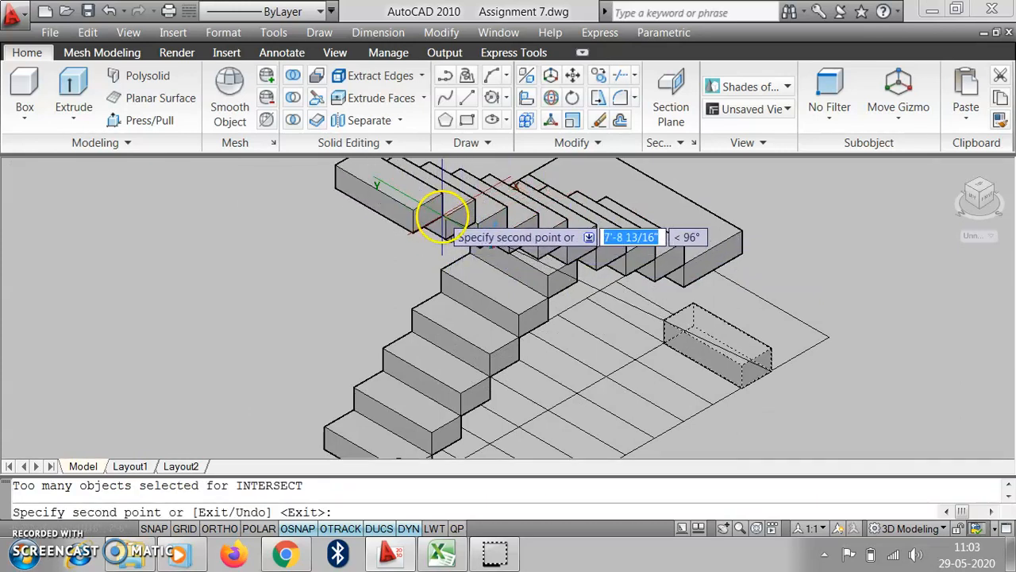
key(Escape)
scroll(597, 334, down, 3)
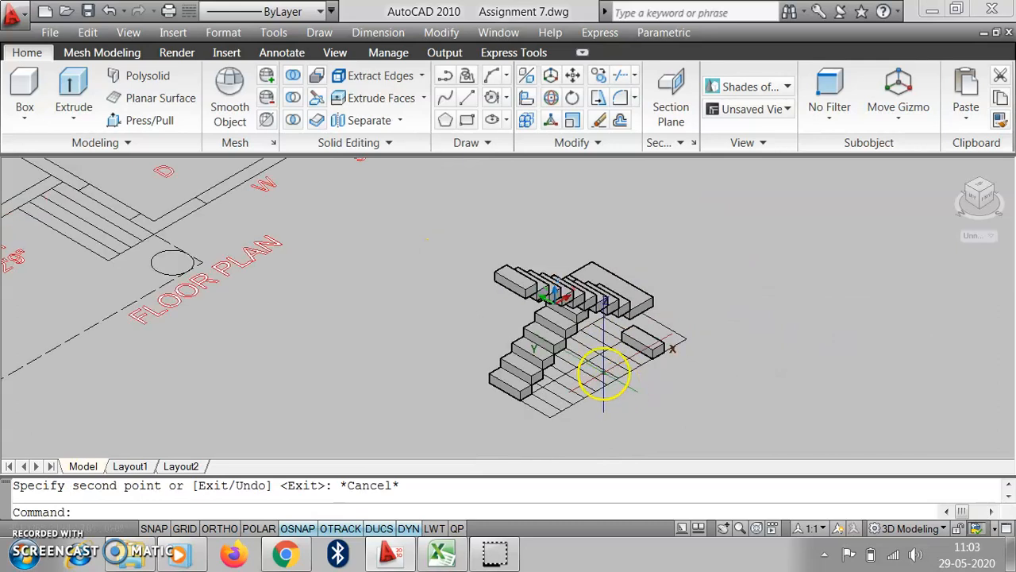
scroll(628, 368, up, 1)
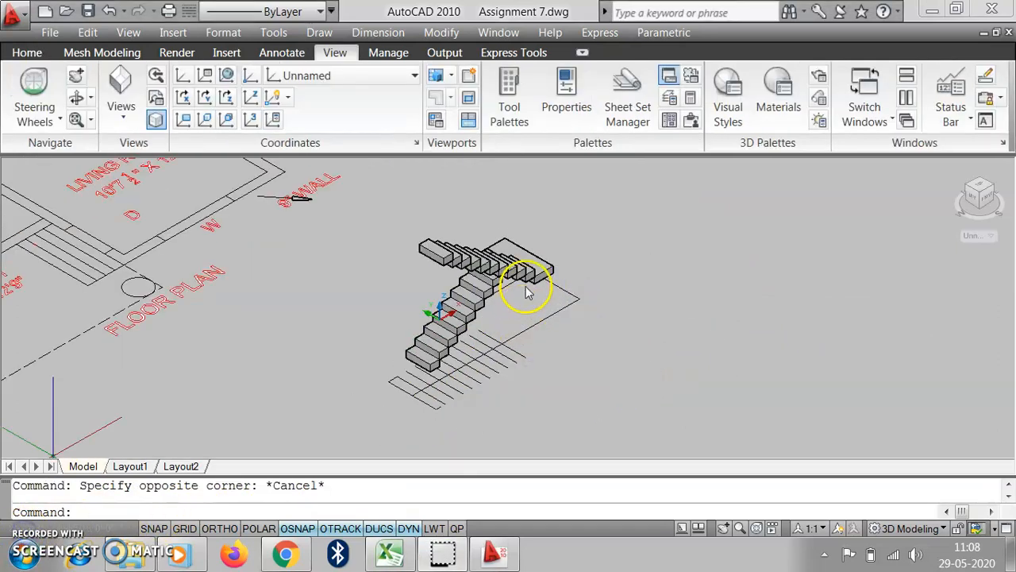
scroll(516, 306, up, 3)
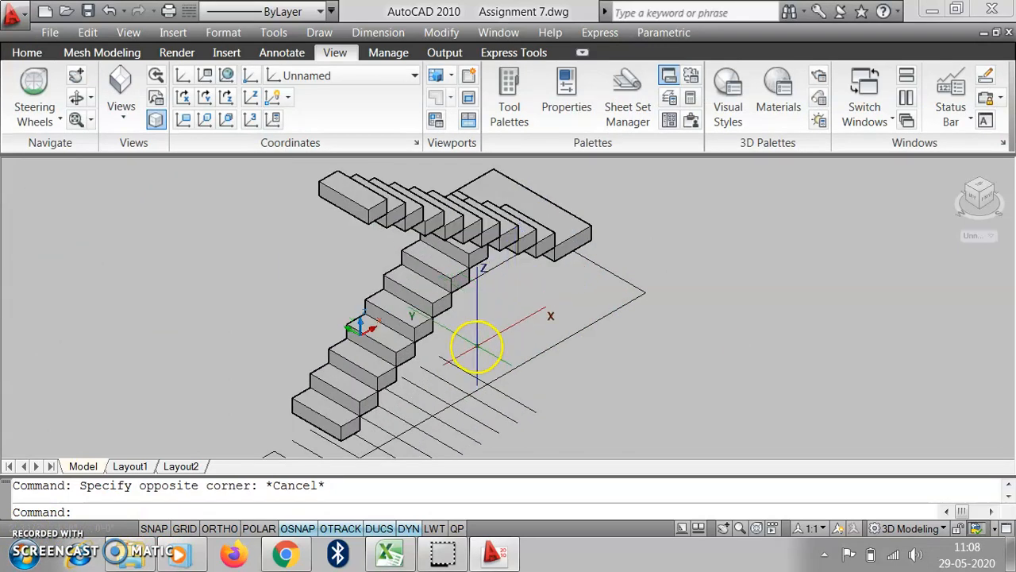
scroll(476, 339, down, 2)
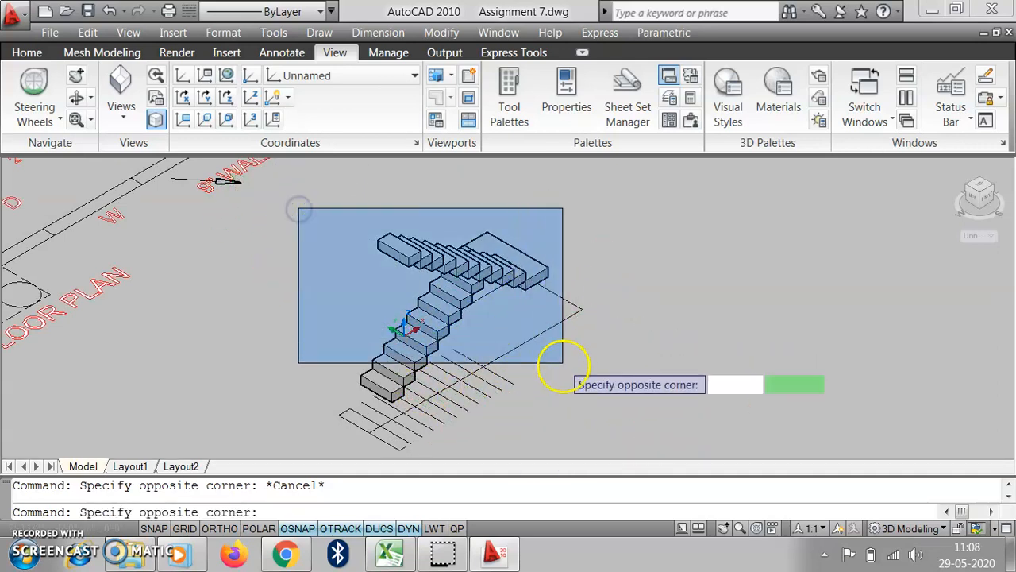
click(568, 399)
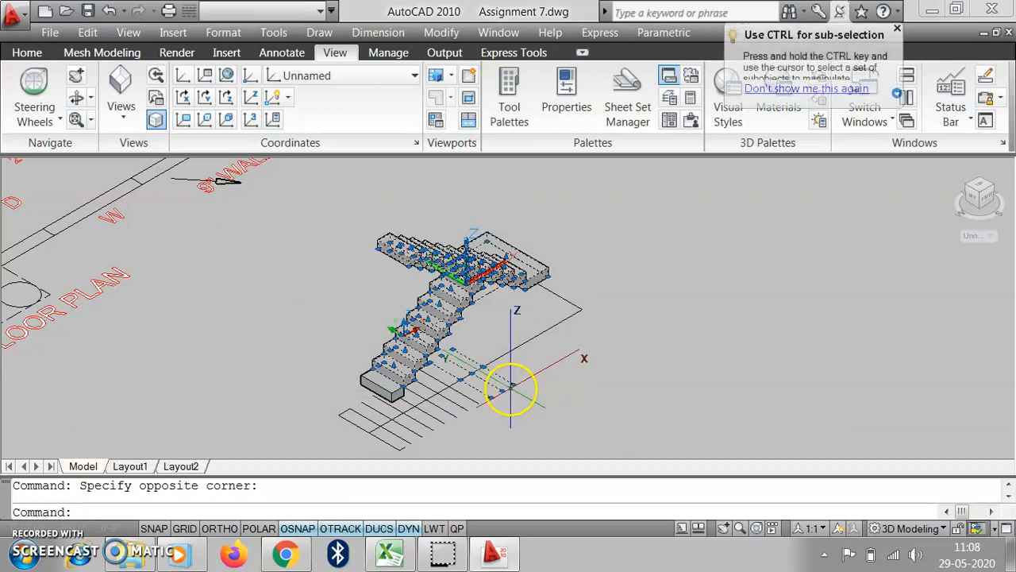
key(Escape)
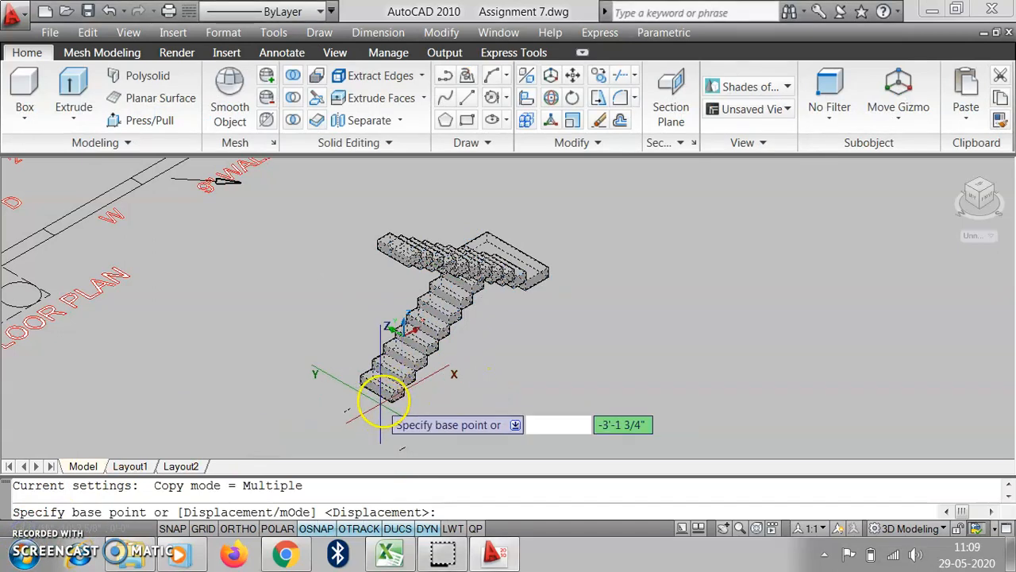
- Copy the whole staircase into the walled 3D model, aligning the first step's lower corner with the start of the plan's stair outline
click(391, 402)
scroll(496, 394, down, 5)
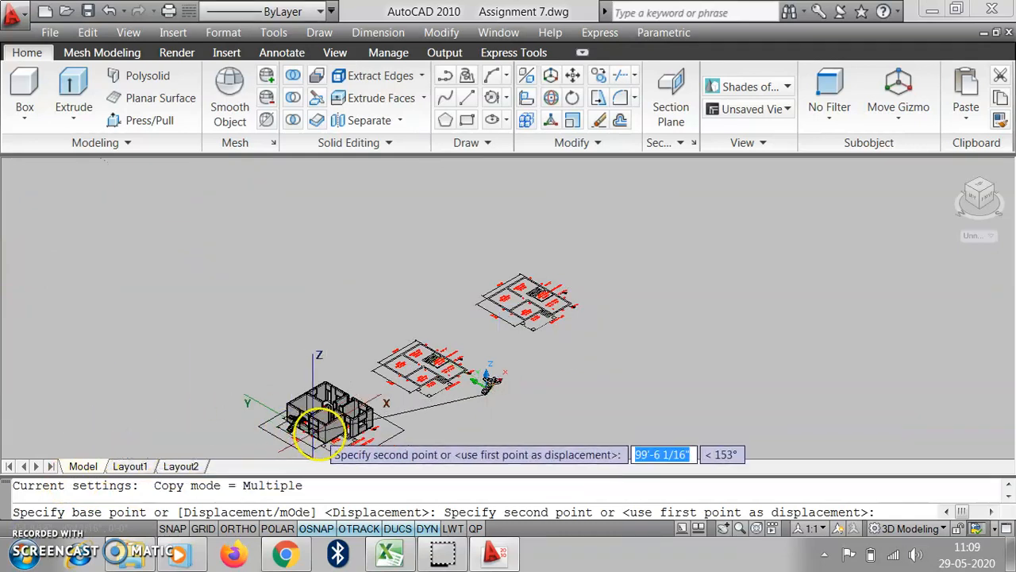
scroll(317, 413, up, 5)
scroll(317, 413, up, 8)
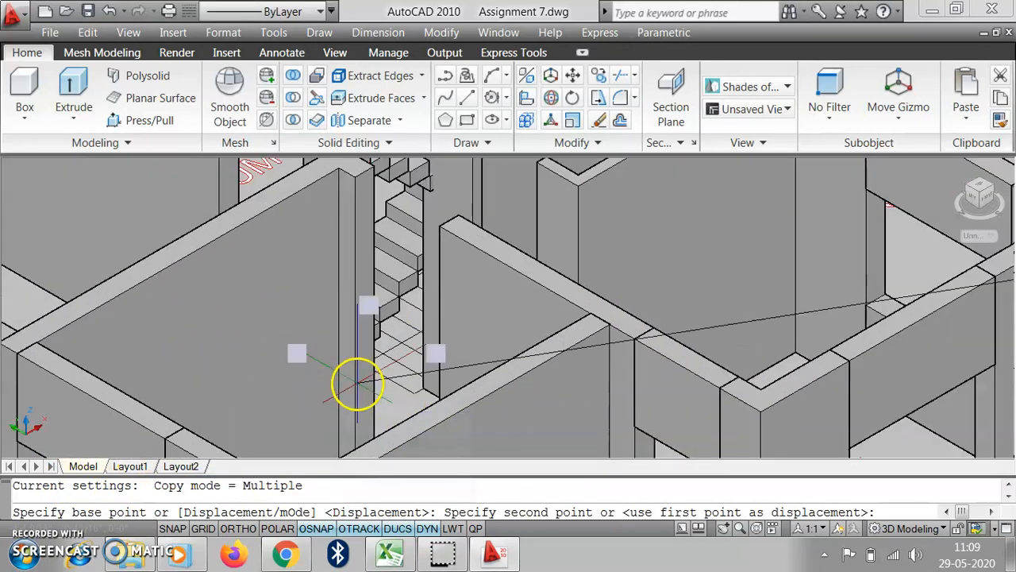
scroll(406, 385, up, 6)
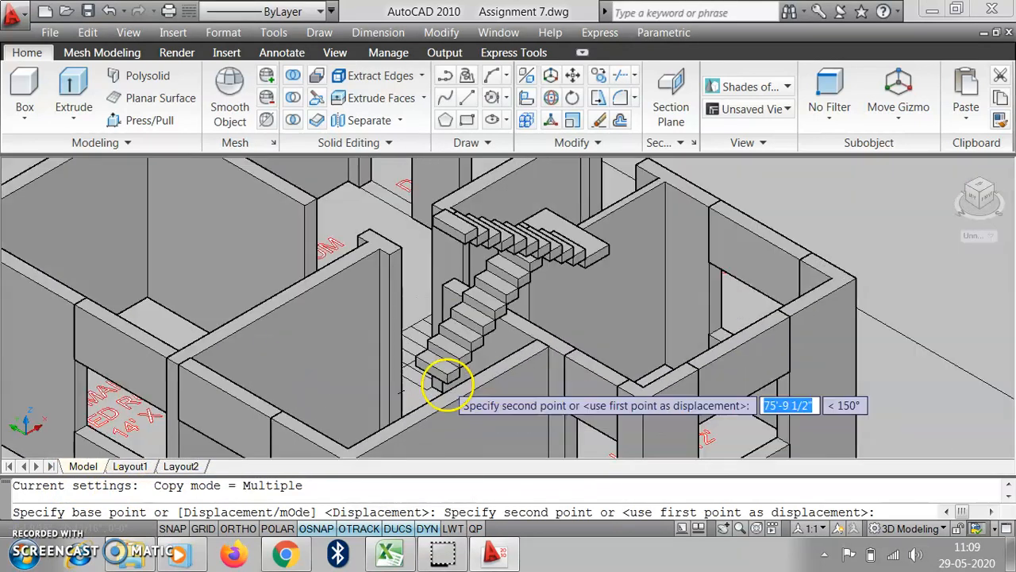
scroll(413, 365, up, 8)
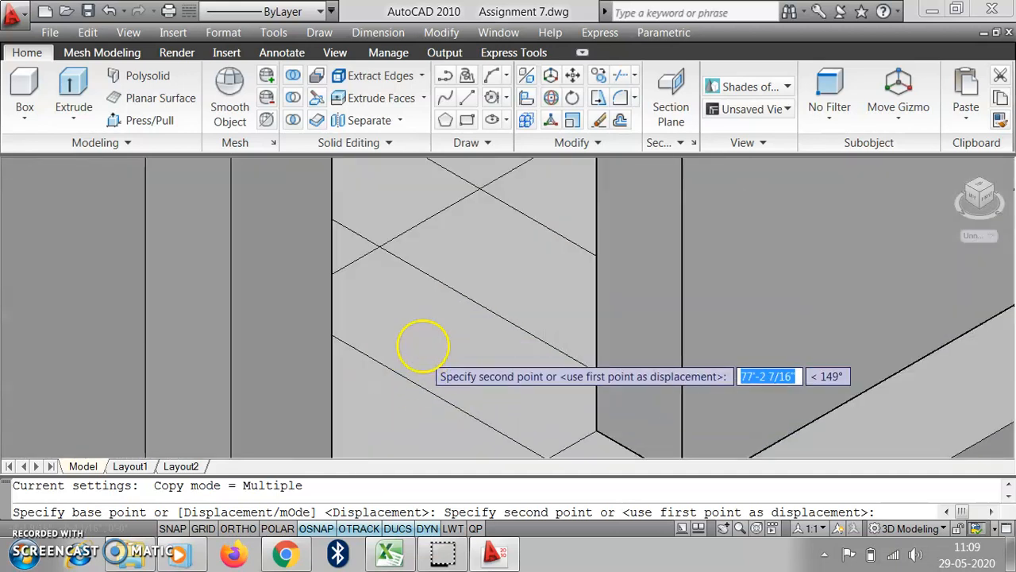
scroll(577, 301, down, 4)
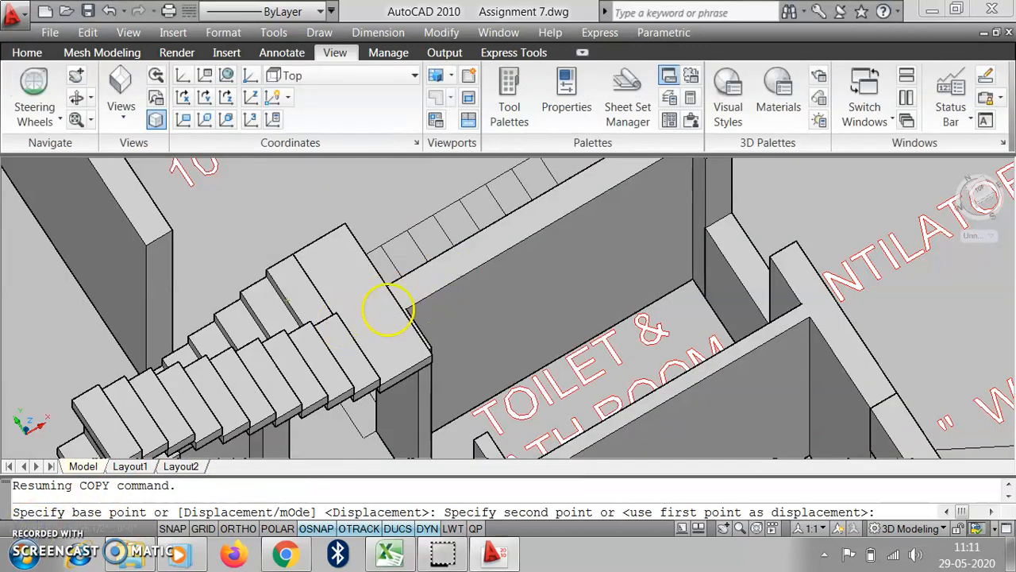
scroll(388, 310, down, 10)
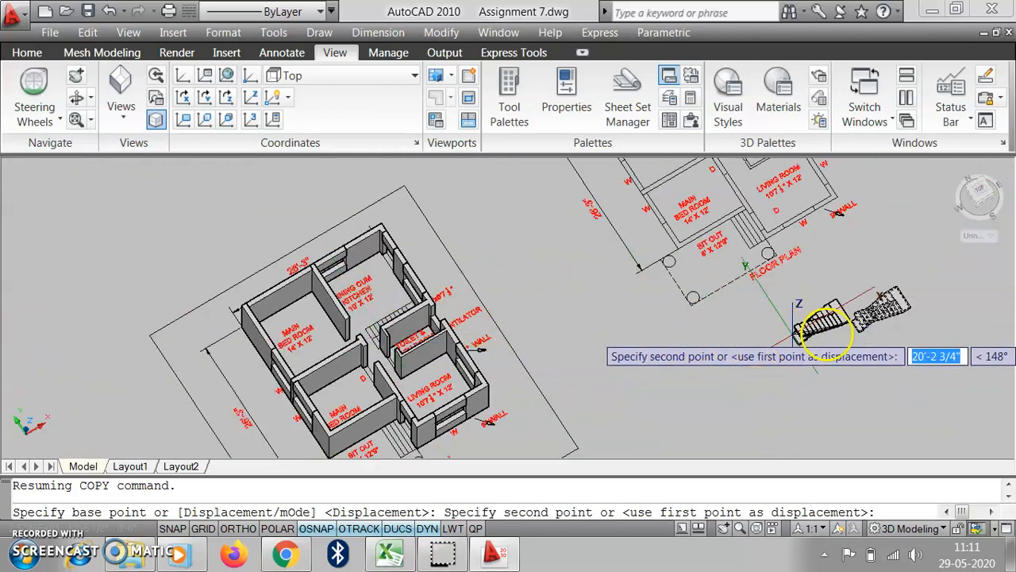
scroll(389, 331, up, 4)
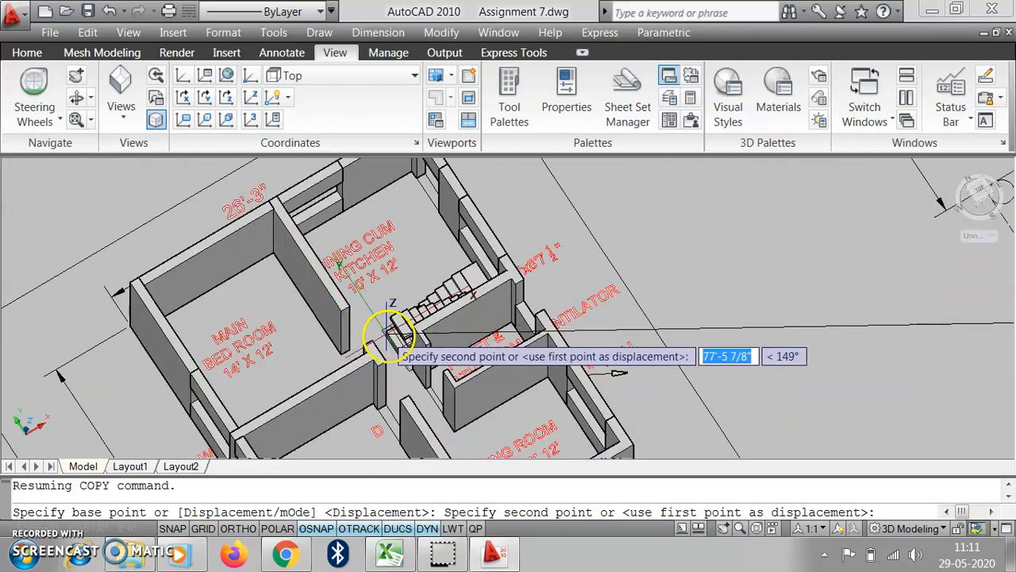
scroll(389, 331, up, 5)
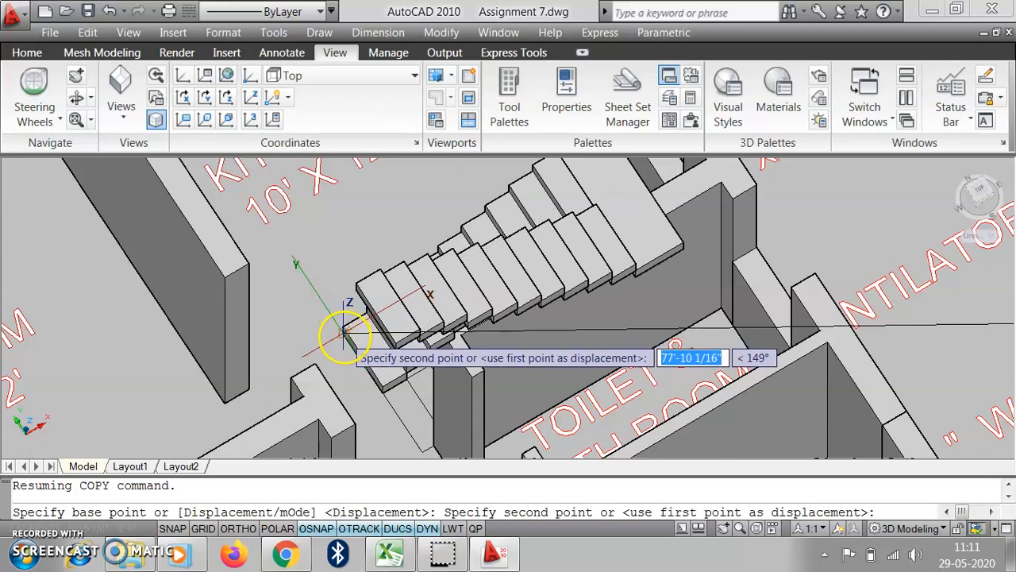
click(346, 340)
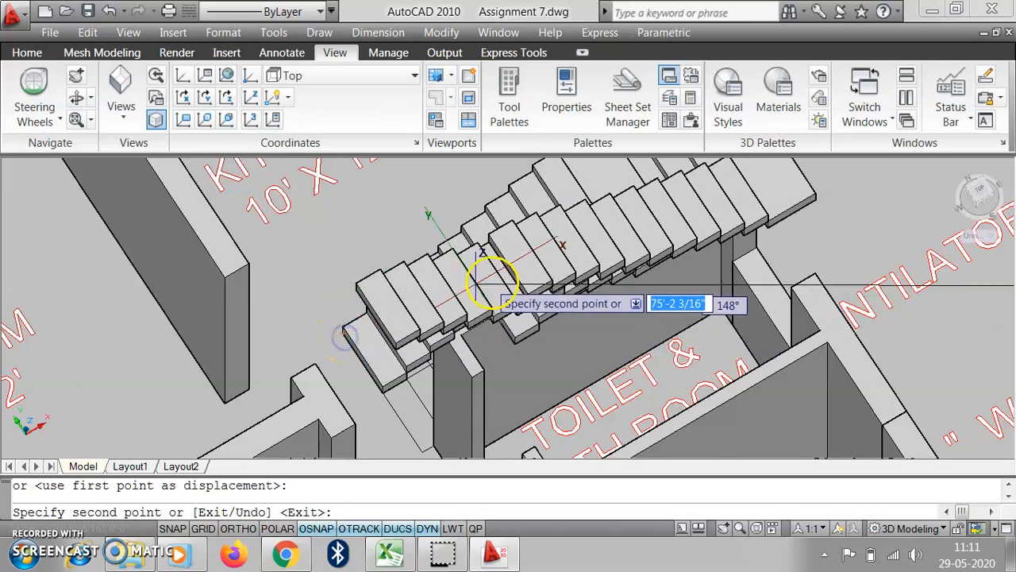
key(Escape)
scroll(372, 279, down, 3)
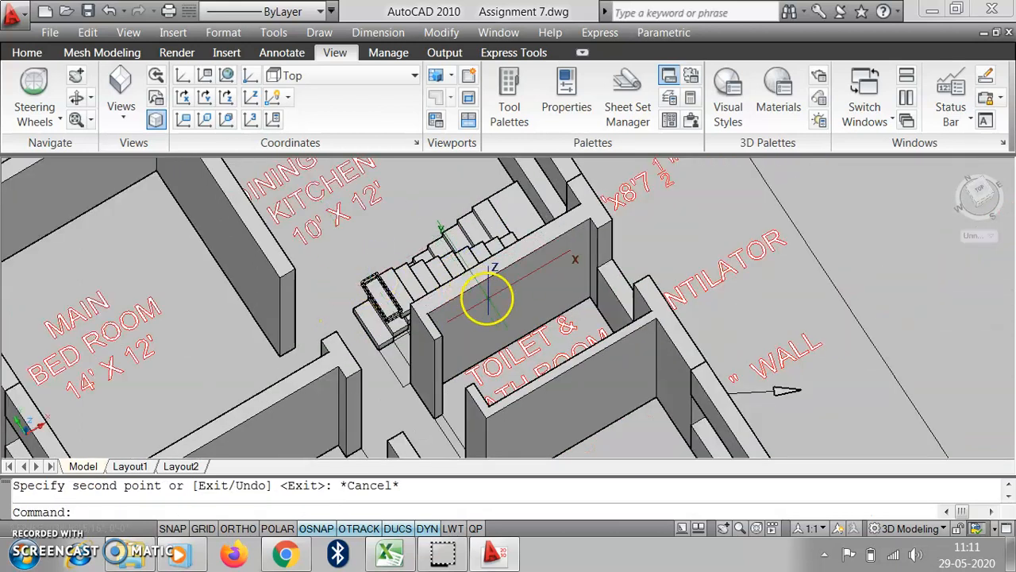
scroll(467, 278, up, 2)
- Trace the outer wall edge of the flat floor plan copy with a polyline, from the main bedroom corner past the kitchen to the living room corner
scroll(454, 277, down, 5)
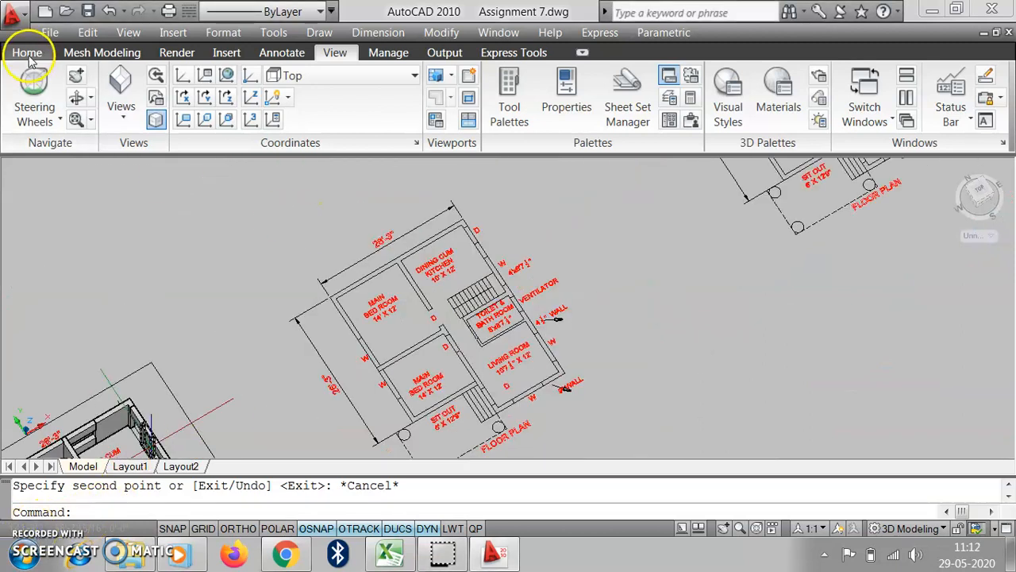
click(33, 55)
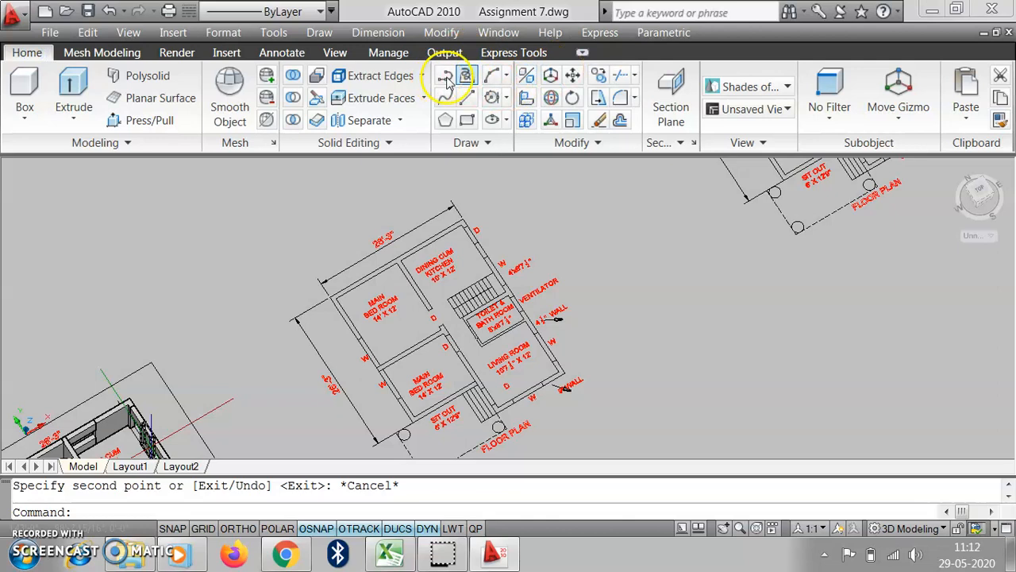
click(327, 296)
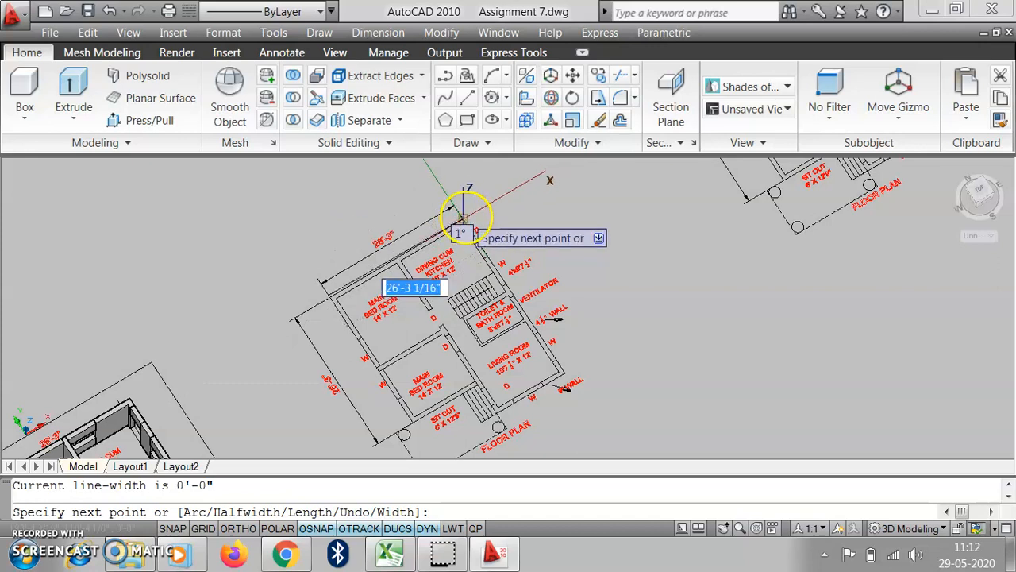
click(462, 216)
scroll(567, 373, up, 3)
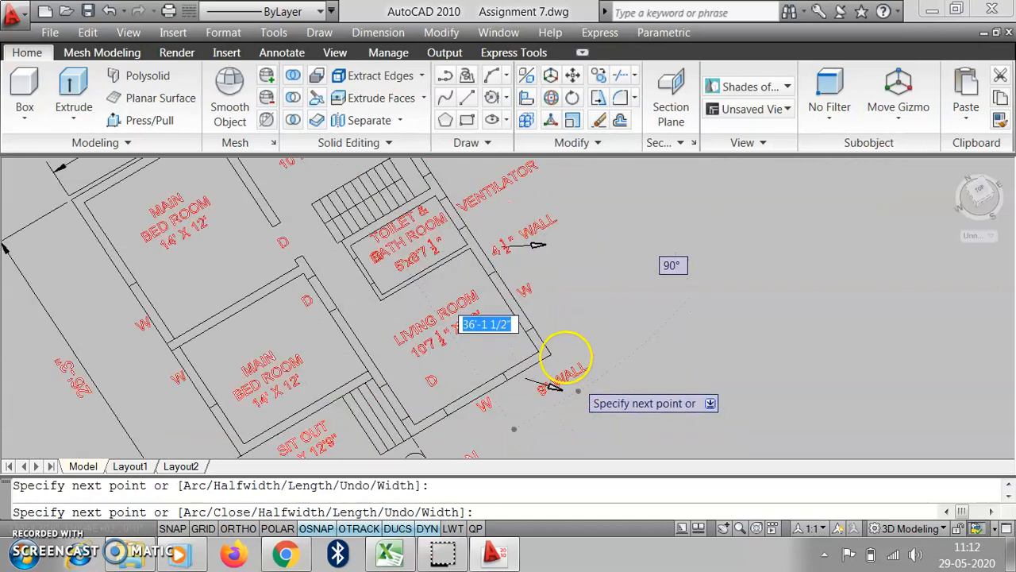
click(547, 349)
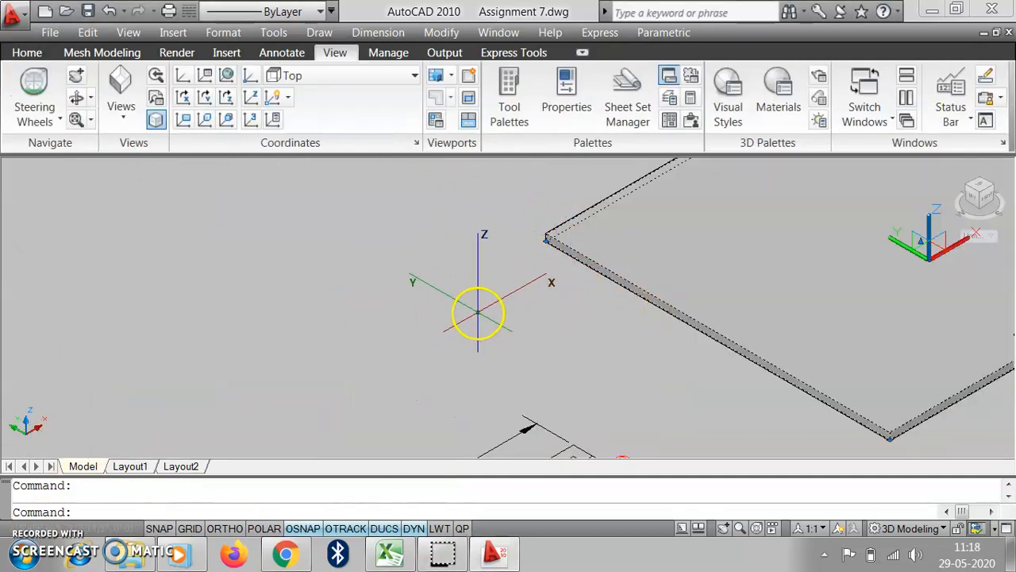
- Copy the roof slab onto the walls of the 3D house model, using the slab's corner as base point
click(478, 312)
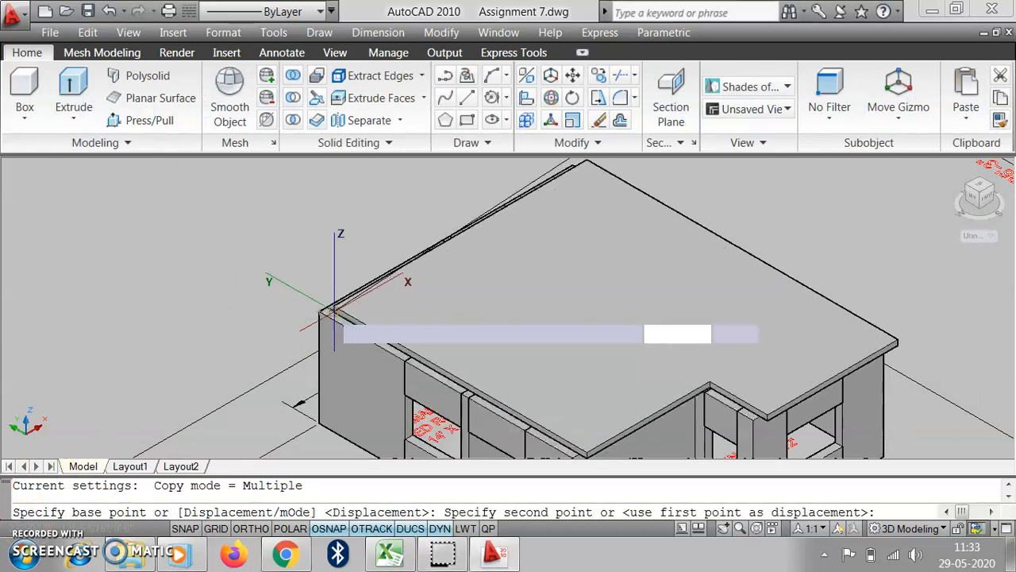